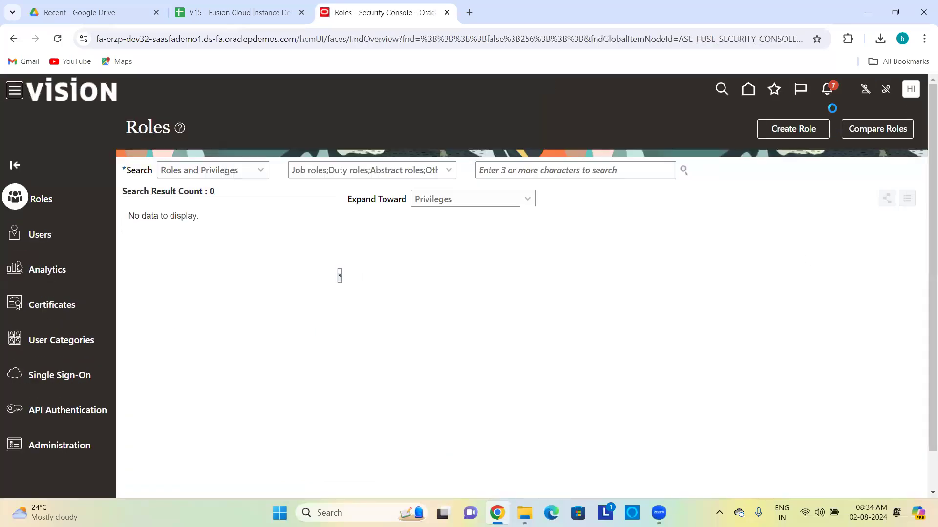
# Step: Check the role-type filter list, then move from Roles to the User Accounts page
pyautogui.click(324, 171)
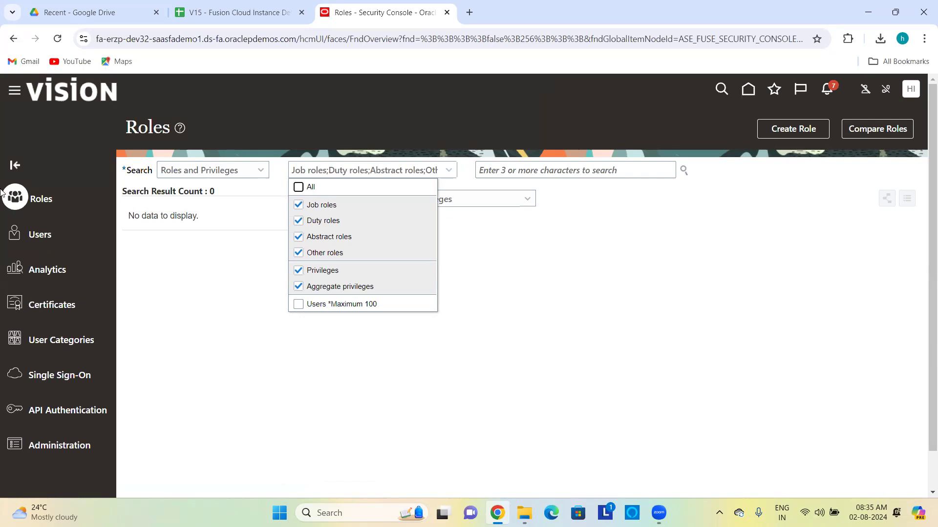
pyautogui.click(27, 234)
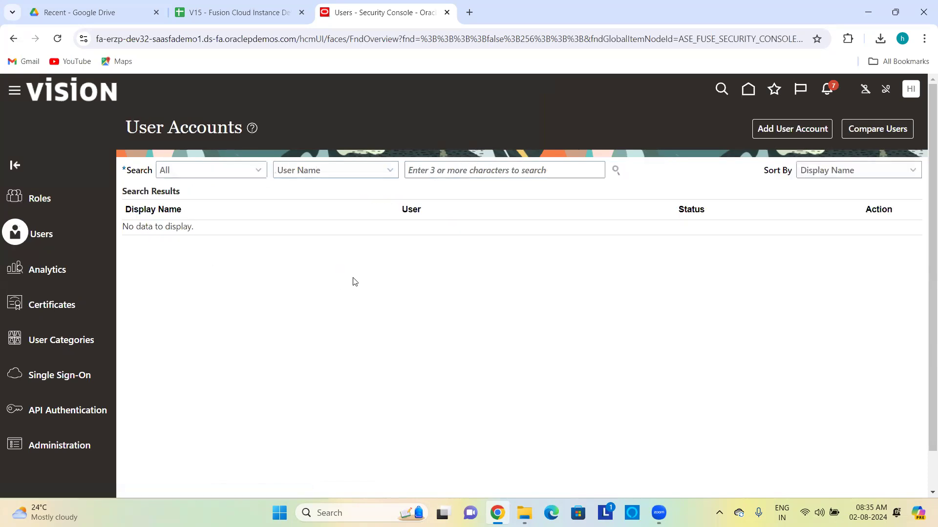
# Step: Start a new user account with associated person type None and user category DEFAULT
pyautogui.click(801, 128)
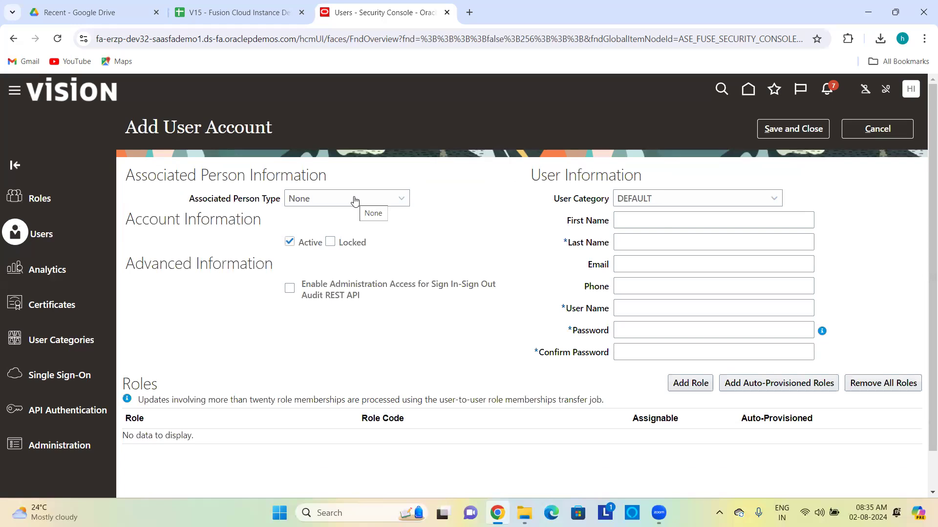
pyautogui.click(315, 204)
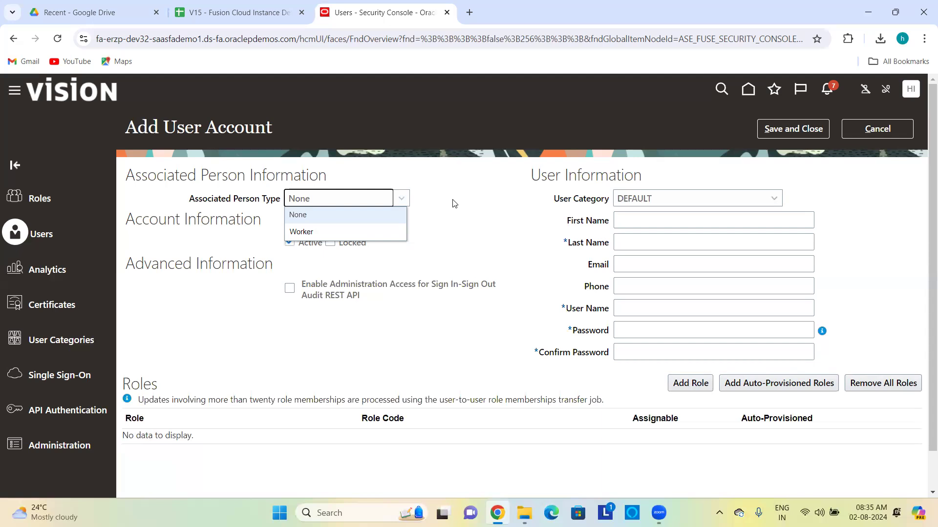
pyautogui.click(365, 215)
pyautogui.click(450, 216)
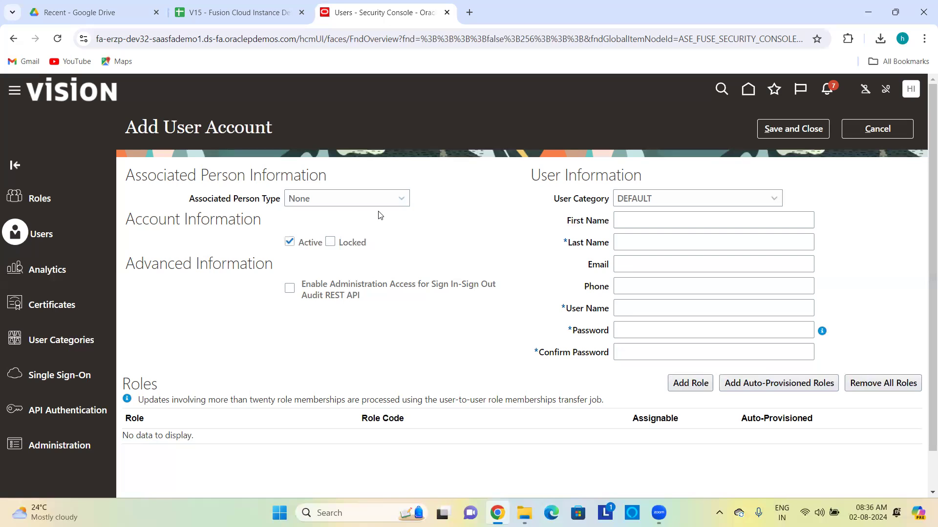
pyautogui.scroll(-1, 303, 231)
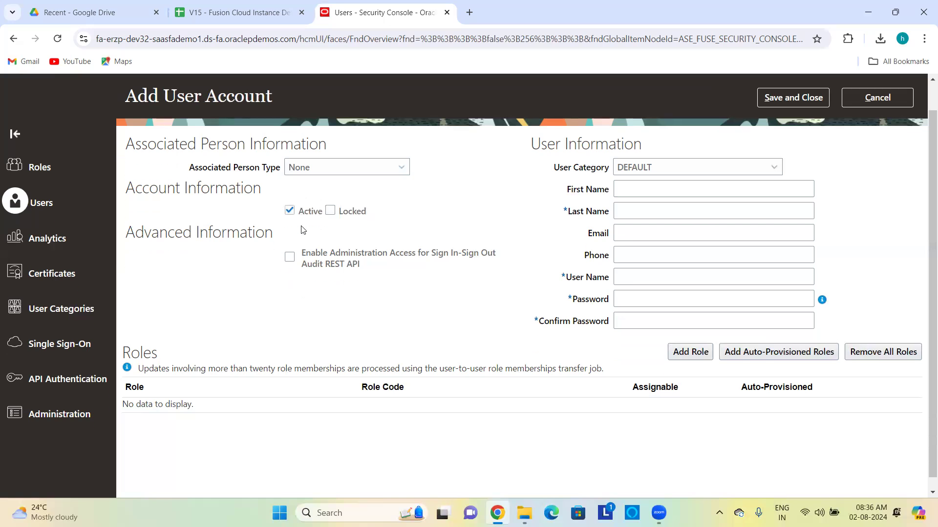
pyautogui.click(625, 170)
pyautogui.click(625, 169)
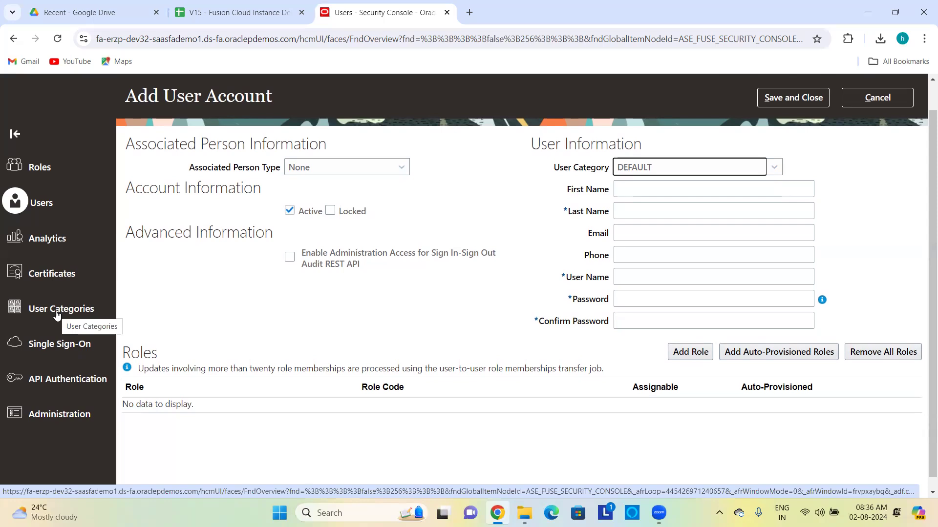
# Step: Enter first name 'first' and last name 'last', keeping the auto-filled user name first.last
pyautogui.click(658, 192)
pyautogui.write('first')
pyautogui.press('Tab')
pyautogui.write('last')
pyautogui.press('Tab')
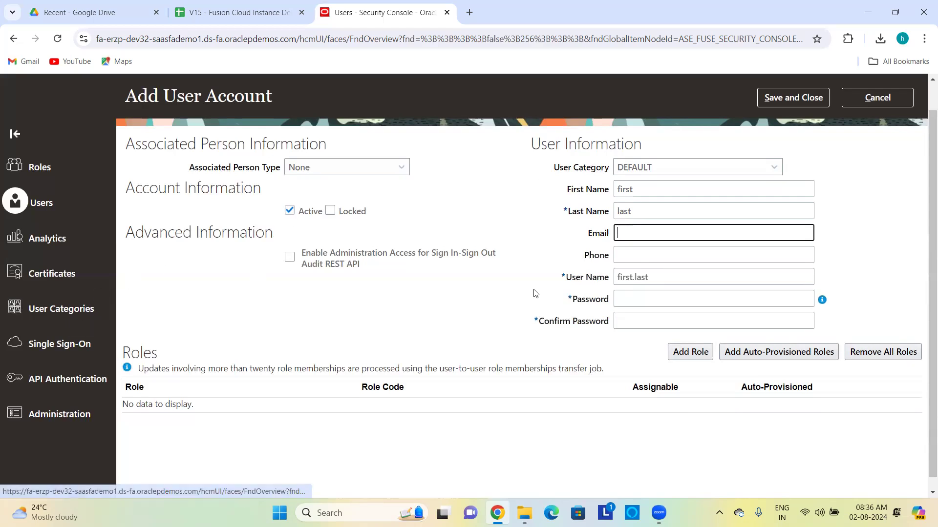
pyautogui.moveTo(644, 278); pyautogui.dragTo(636, 278)
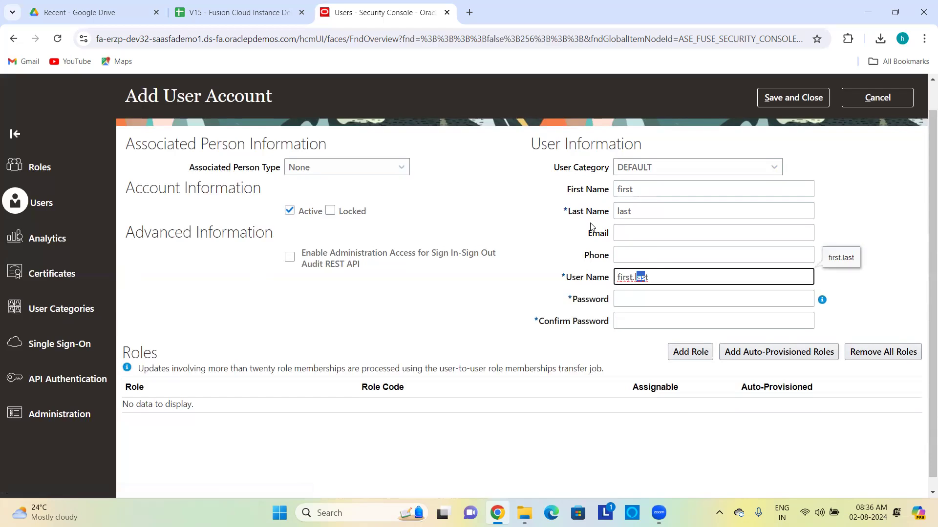
pyautogui.press('End')
# Step: Set and confirm the account password, then save the new user account
pyautogui.click(638, 298)
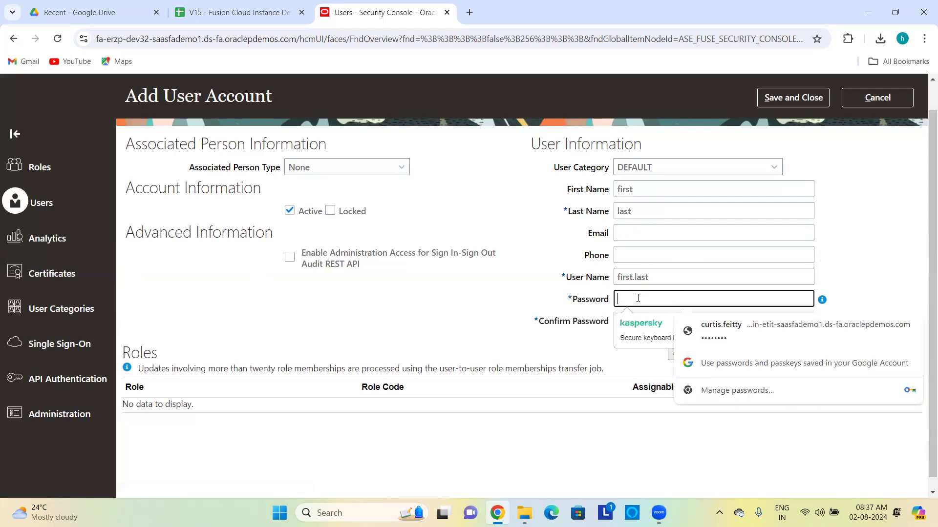
pyautogui.write('*********')
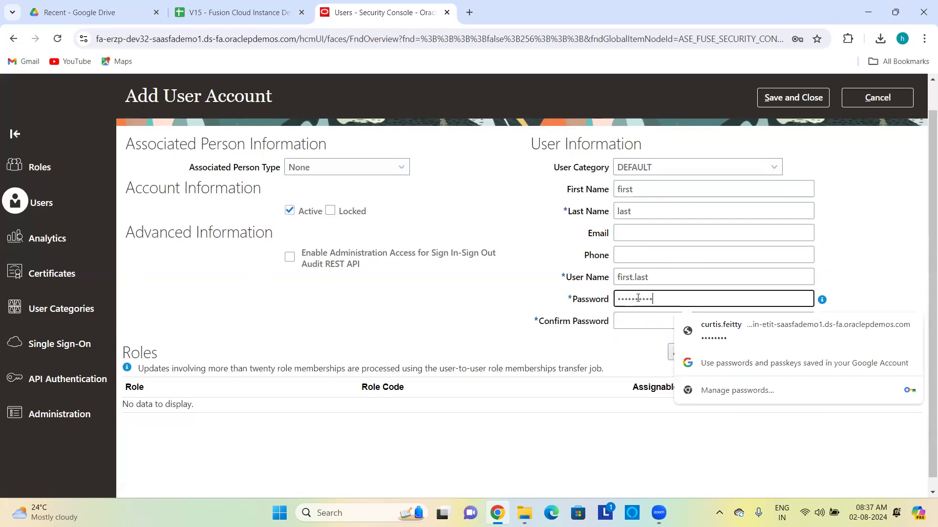
pyautogui.click(629, 326)
pyautogui.write('**********')
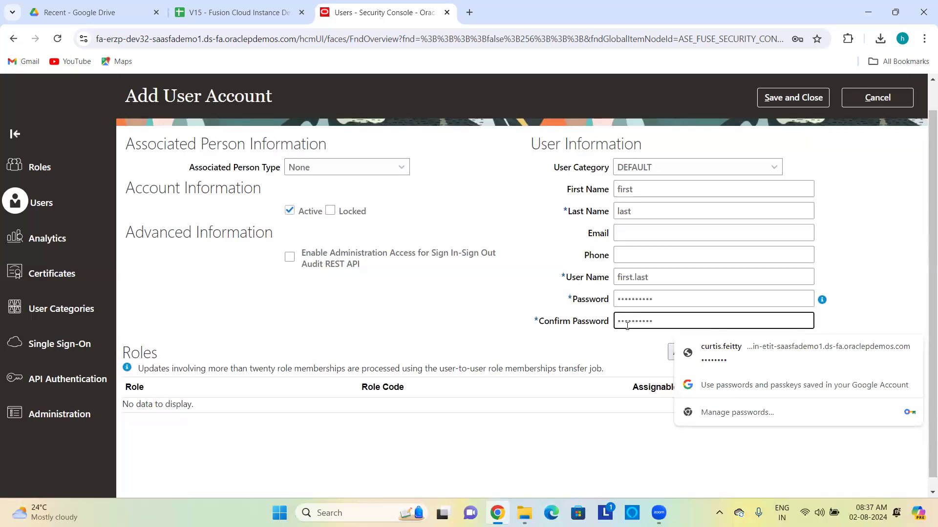
pyautogui.click(618, 340)
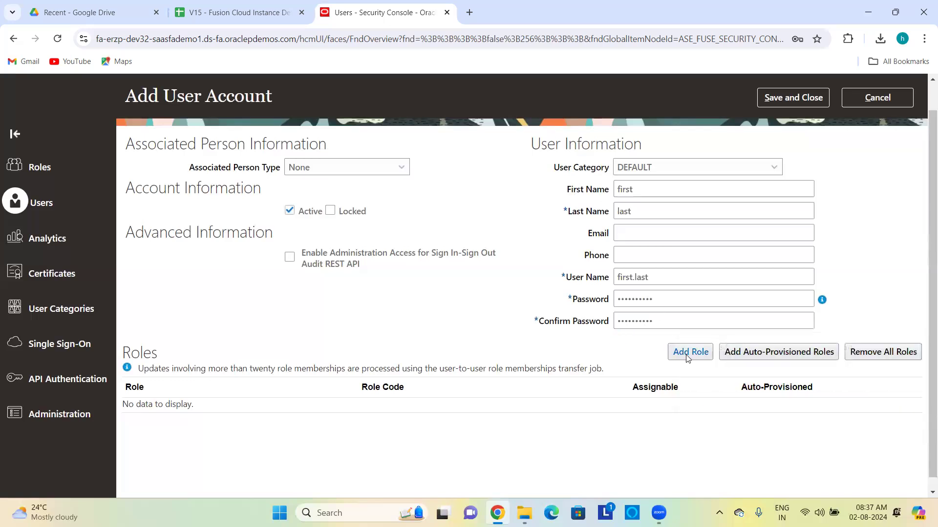
pyautogui.click(800, 100)
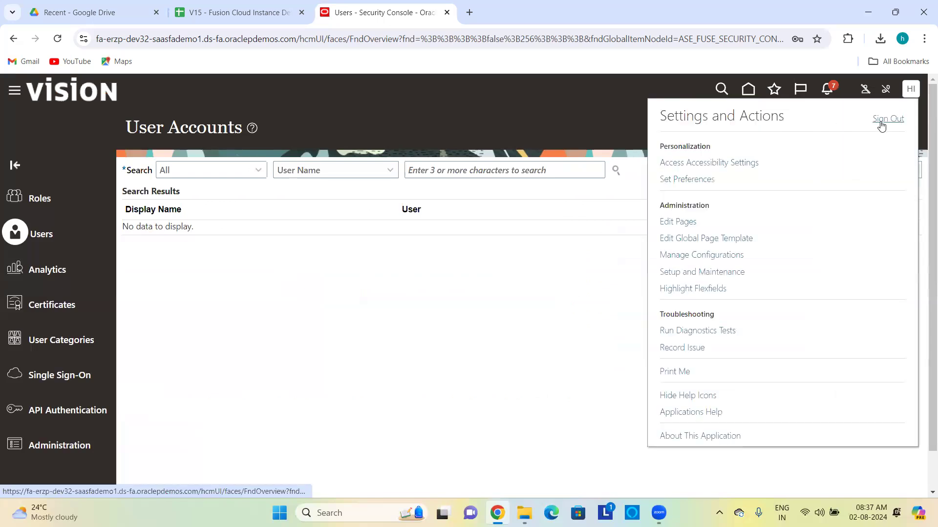
# Step: Sign out of the administrator session and sign back in as first.last with its password
pyautogui.click(882, 123)
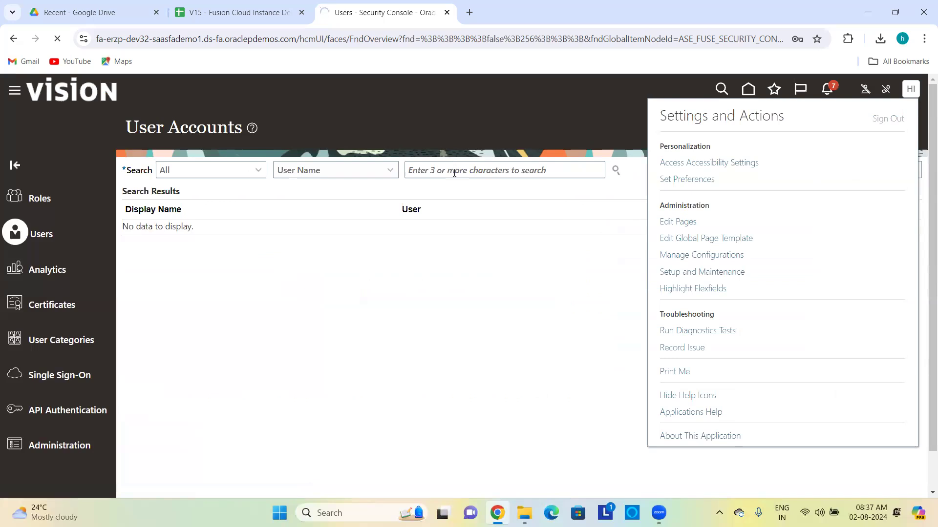
pyautogui.click(446, 326)
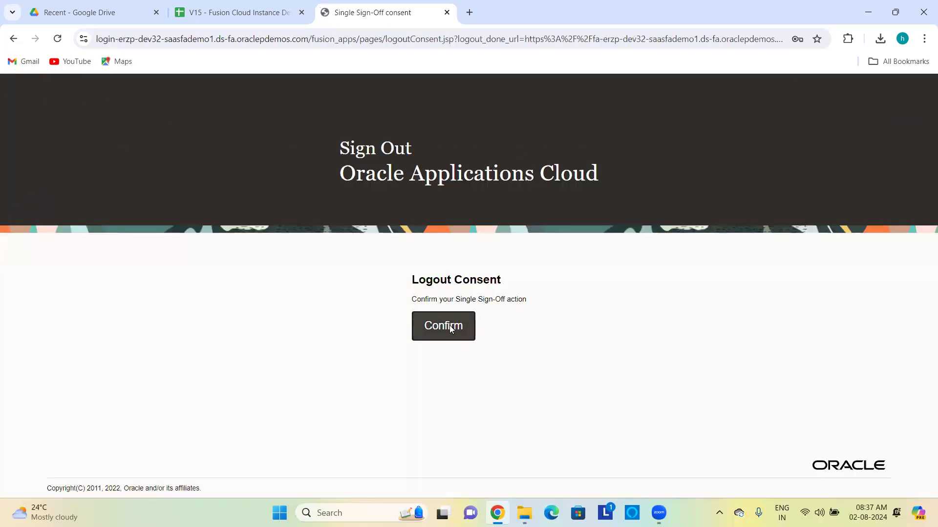
pyautogui.write('first.last')
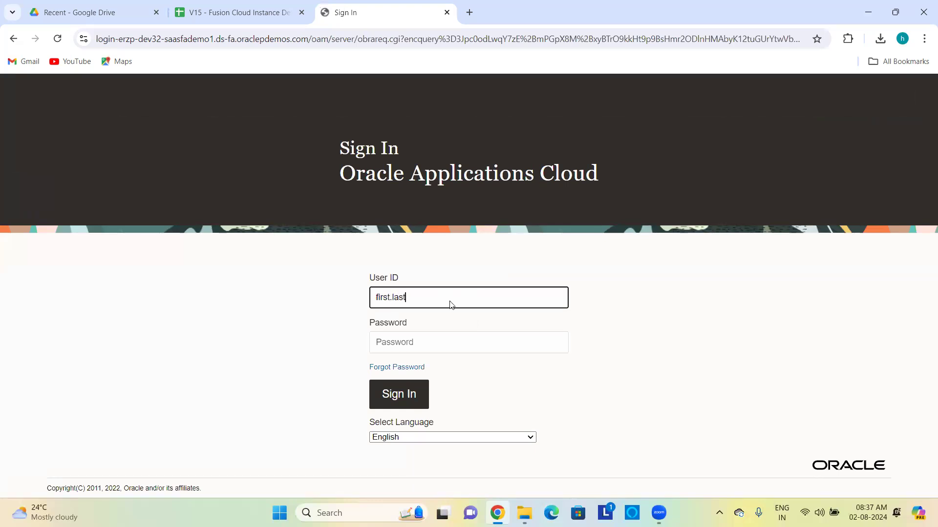
pyautogui.press('Tab')
pyautogui.write('*********')
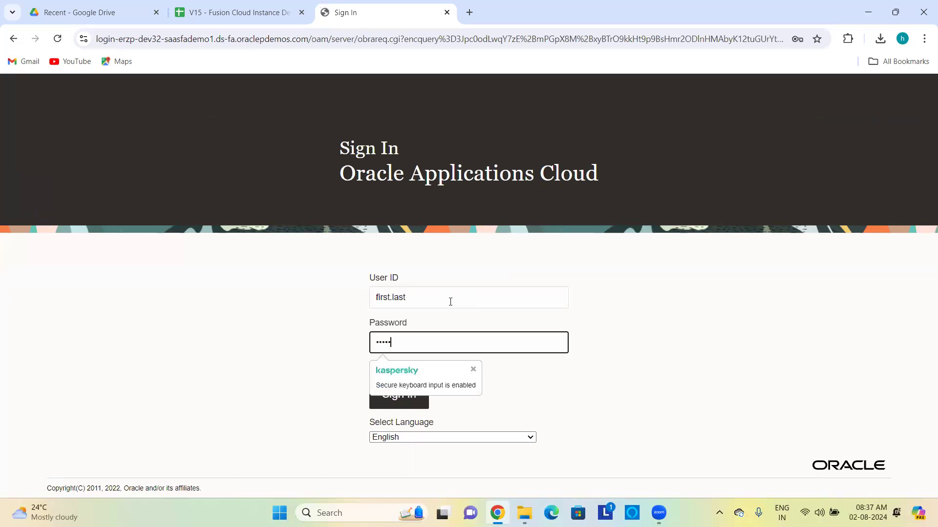
pyautogui.write('*')
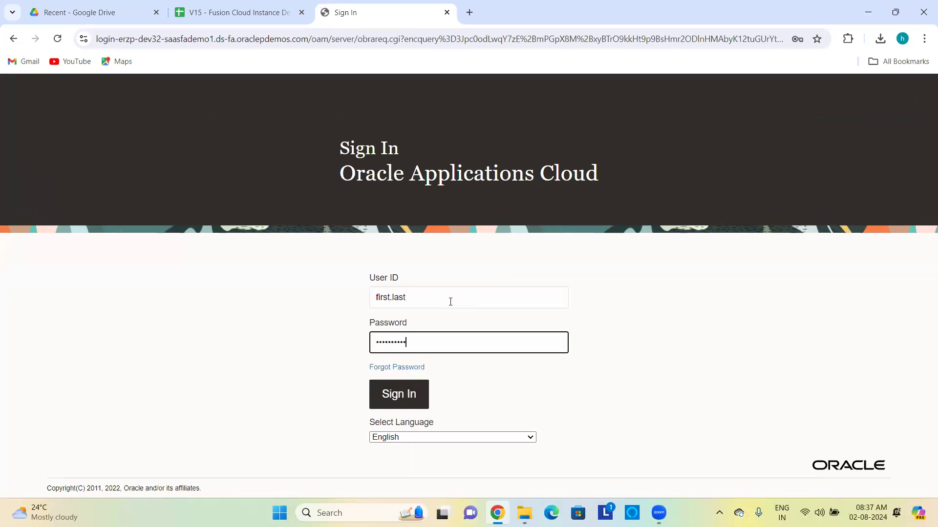
pyautogui.click(413, 403)
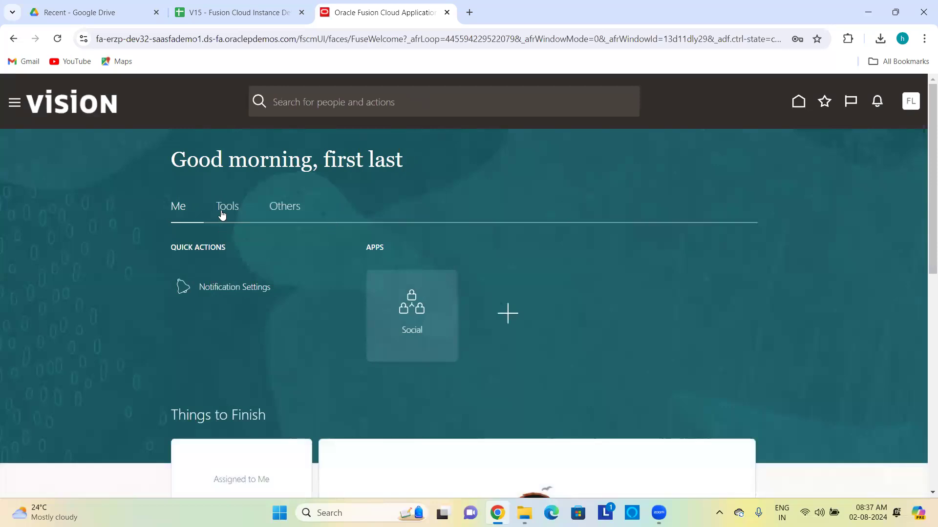
# Step: Review the new user's apps under Tools, Others and the navigator's Me, Tools and Others groups, then bring up account settings
pyautogui.click(223, 207)
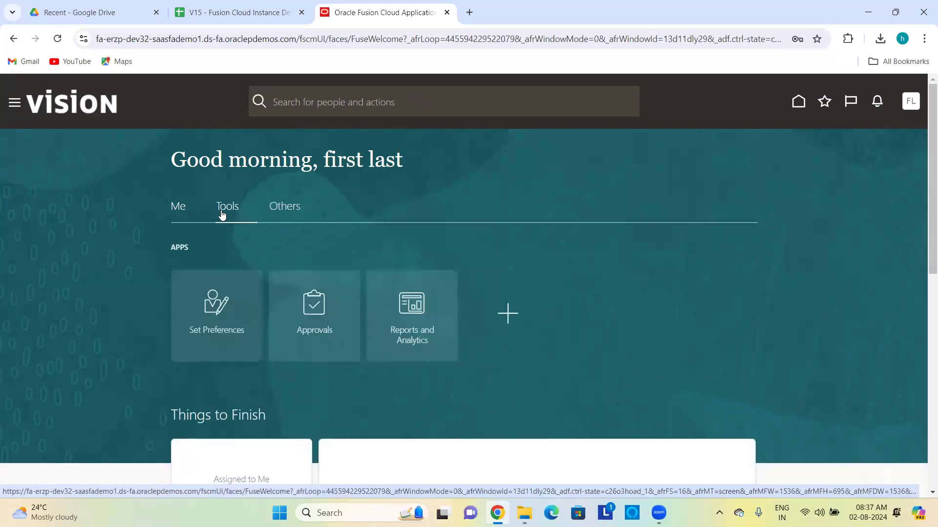
pyautogui.click(278, 210)
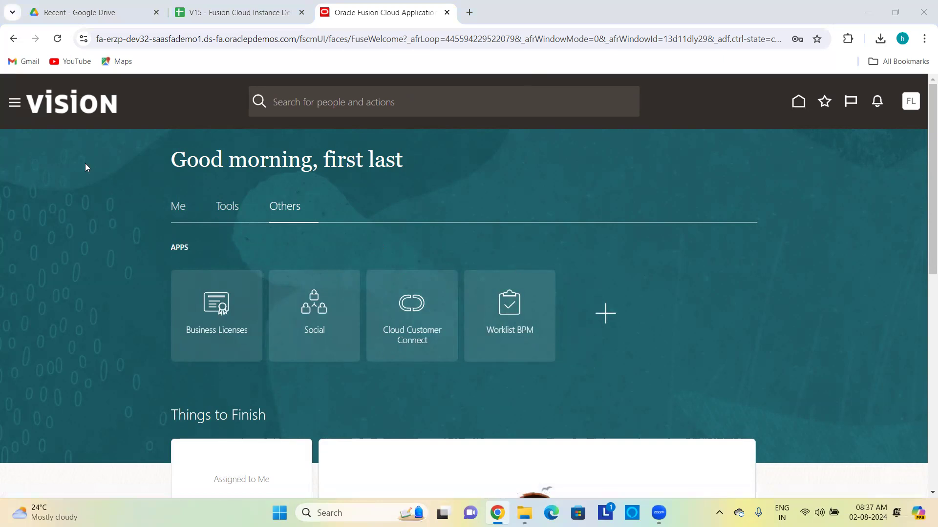
pyautogui.click(14, 102)
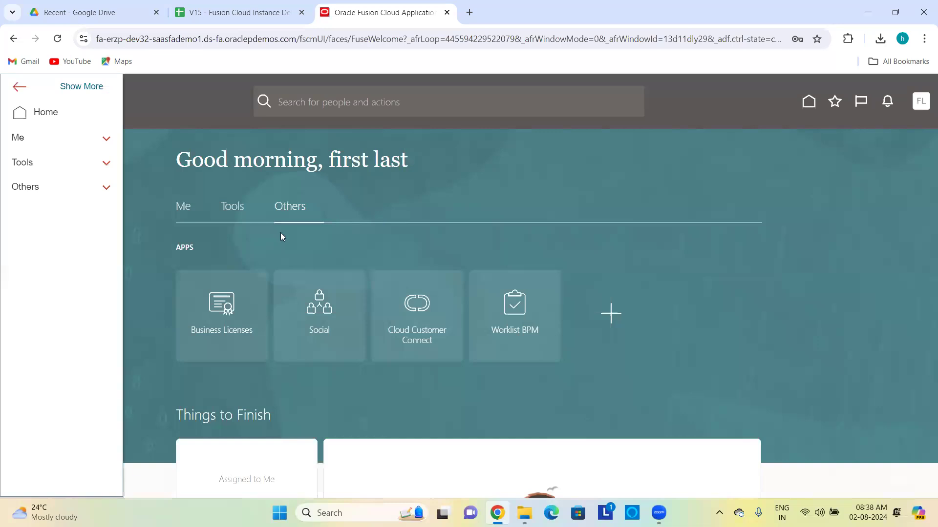
pyautogui.click(100, 141)
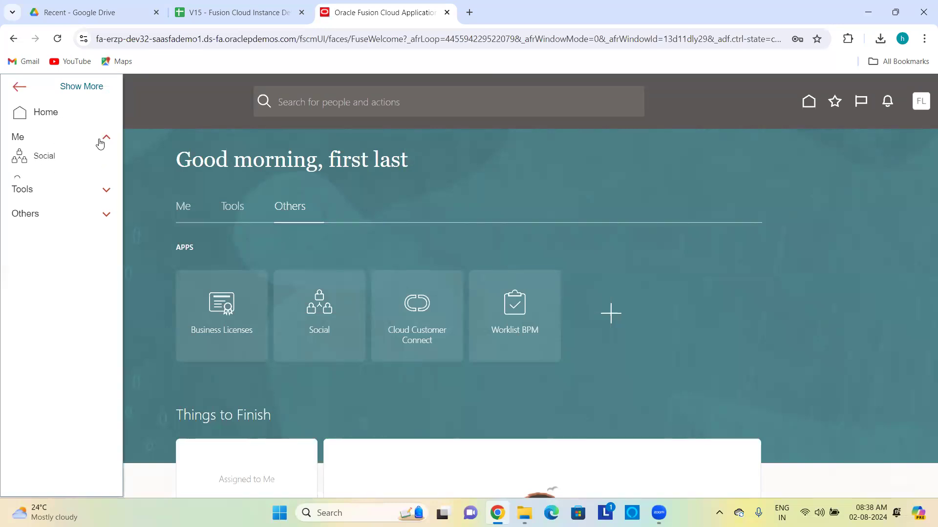
pyautogui.click(102, 141)
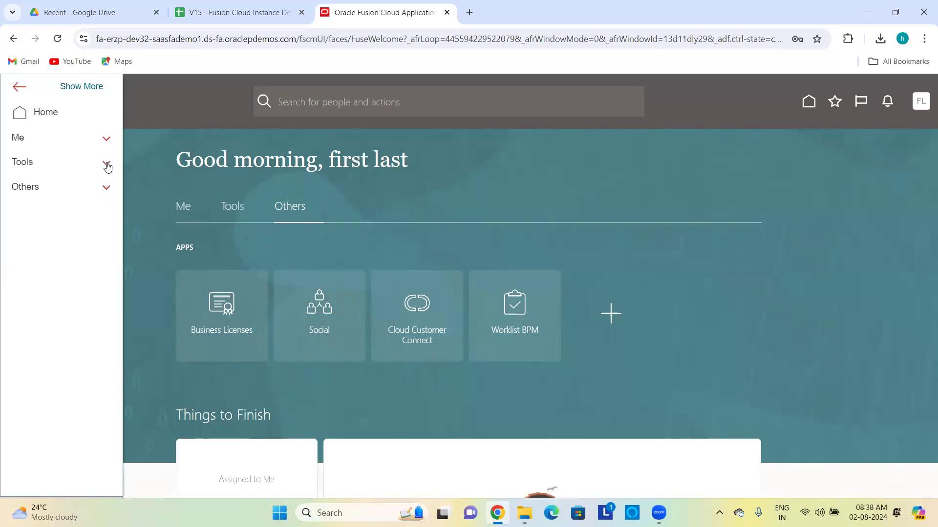
pyautogui.click(106, 162)
pyautogui.click(107, 165)
pyautogui.click(104, 189)
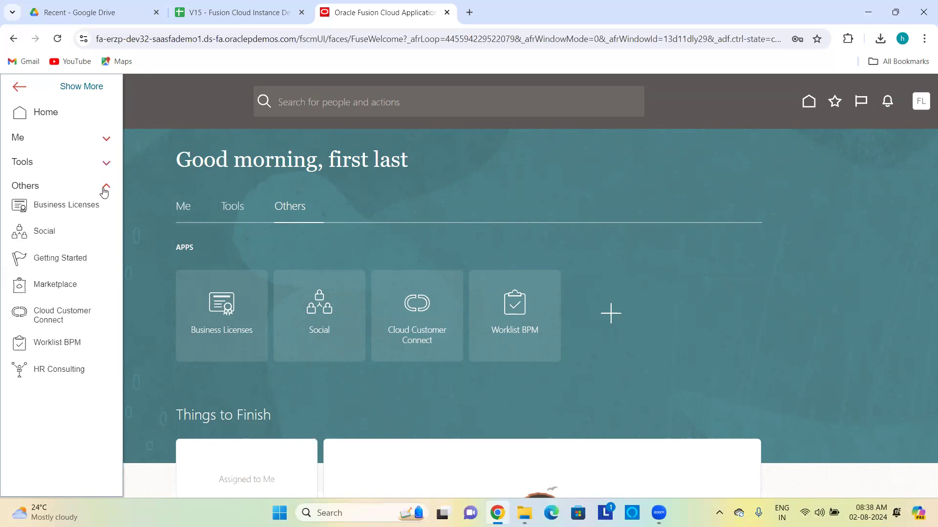
pyautogui.click(104, 191)
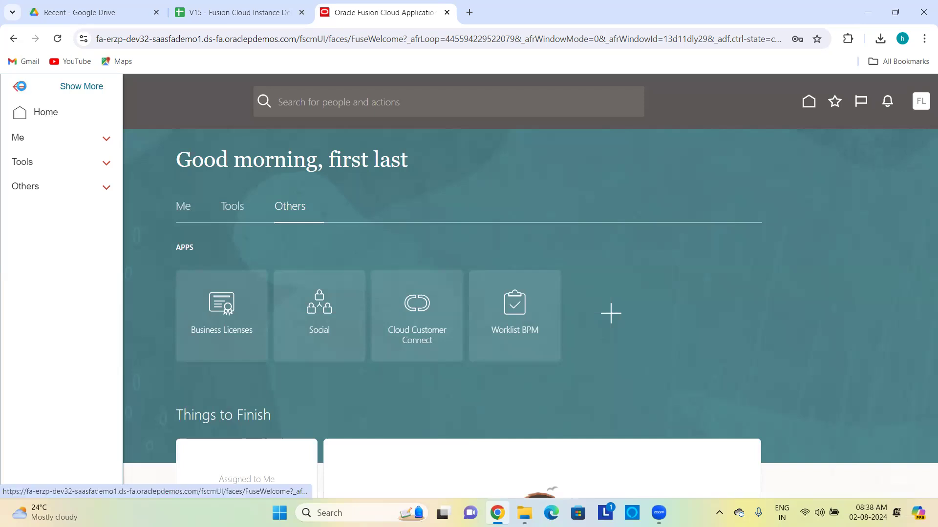
pyautogui.click(20, 86)
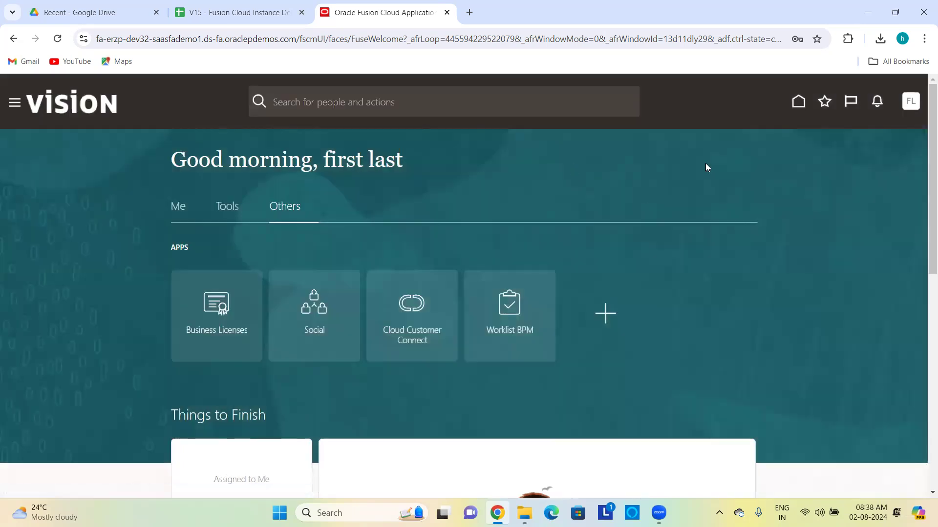
pyautogui.click(911, 102)
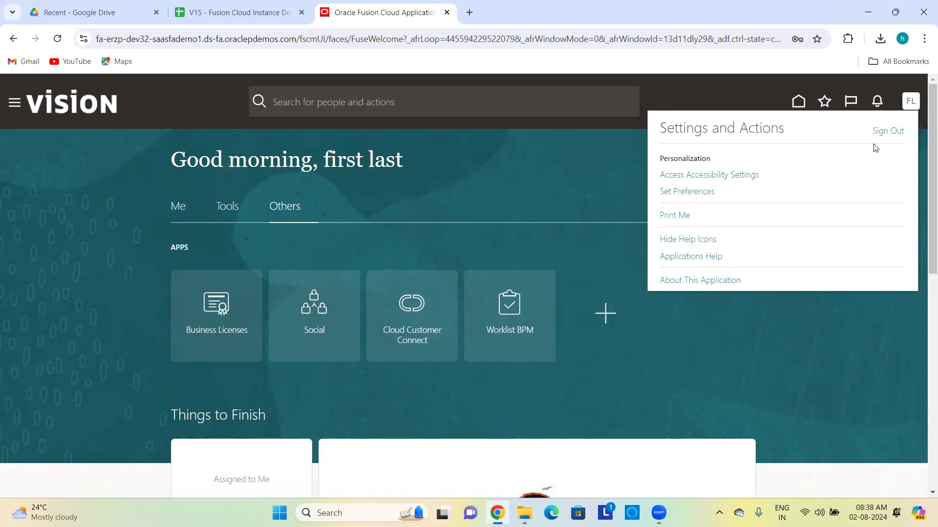
# Step: Sign out of the new user's session and sign back in as the implementation user
pyautogui.click(884, 132)
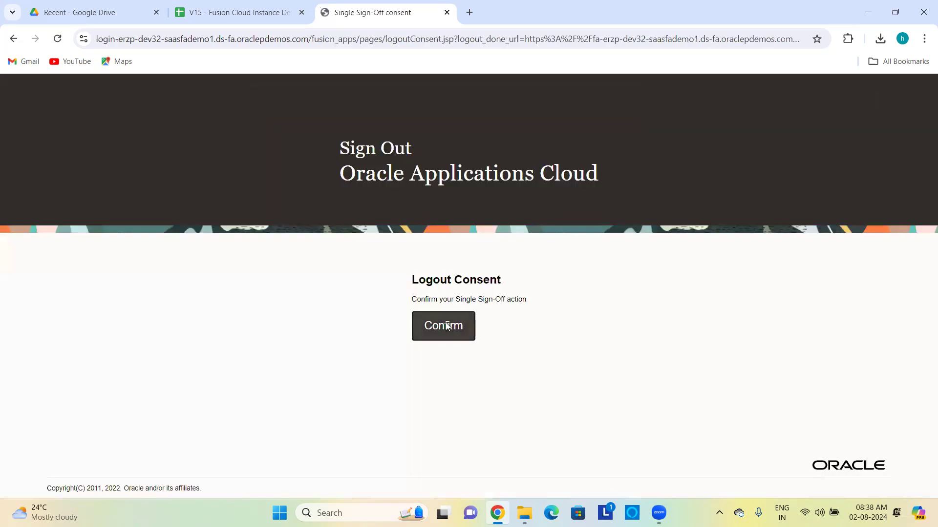
pyautogui.click(446, 326)
pyautogui.write('hcm_impl')
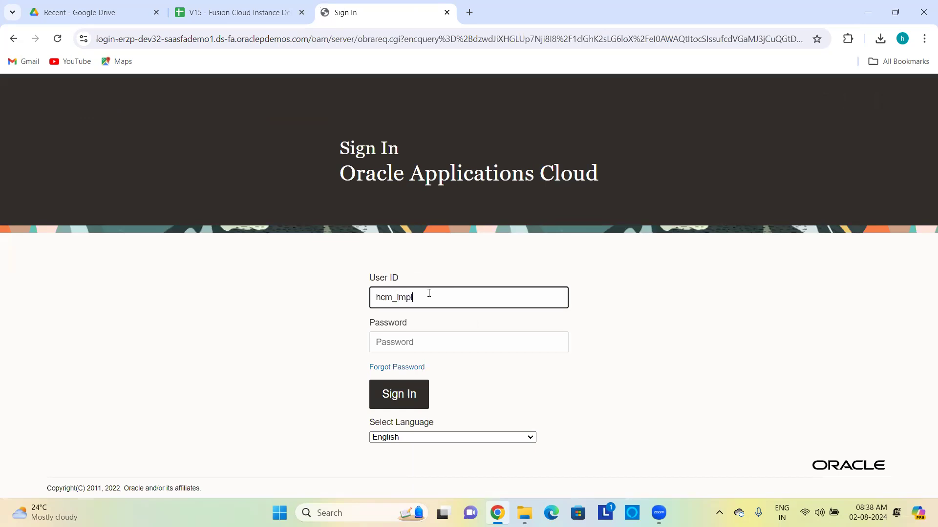
pyautogui.write('20')
pyautogui.click(416, 344)
pyautogui.hotkey('ctrl', 'v')
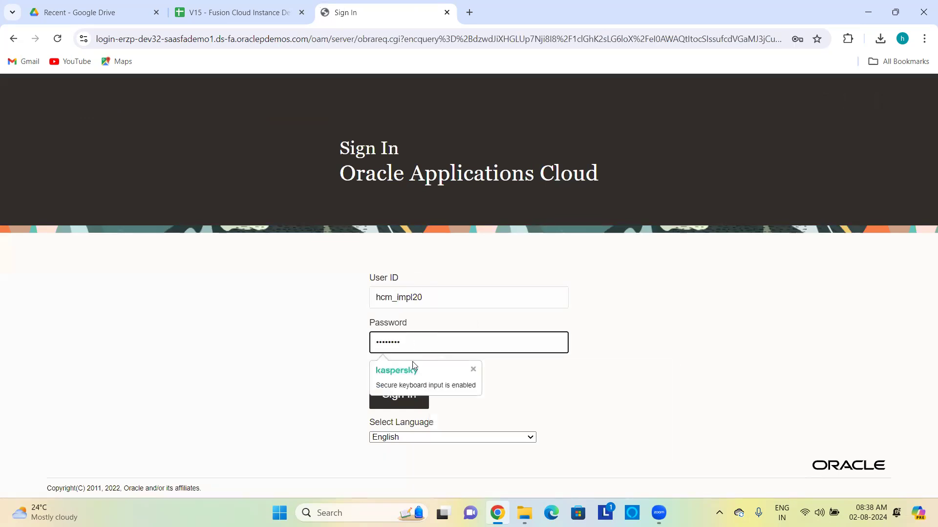
pyautogui.click(409, 399)
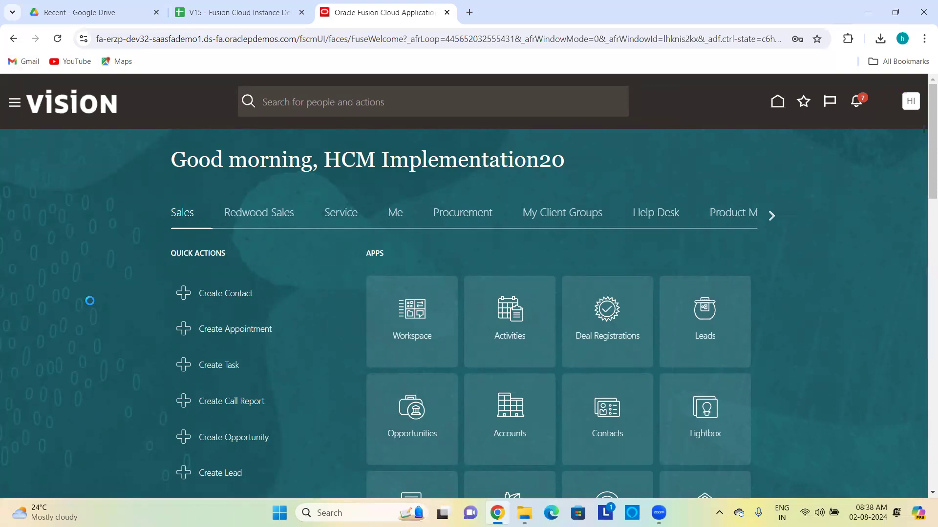
# Step: Open the Security Console from the navigator's Tools group
pyautogui.click(15, 103)
pyautogui.scroll(-10, 84, 347)
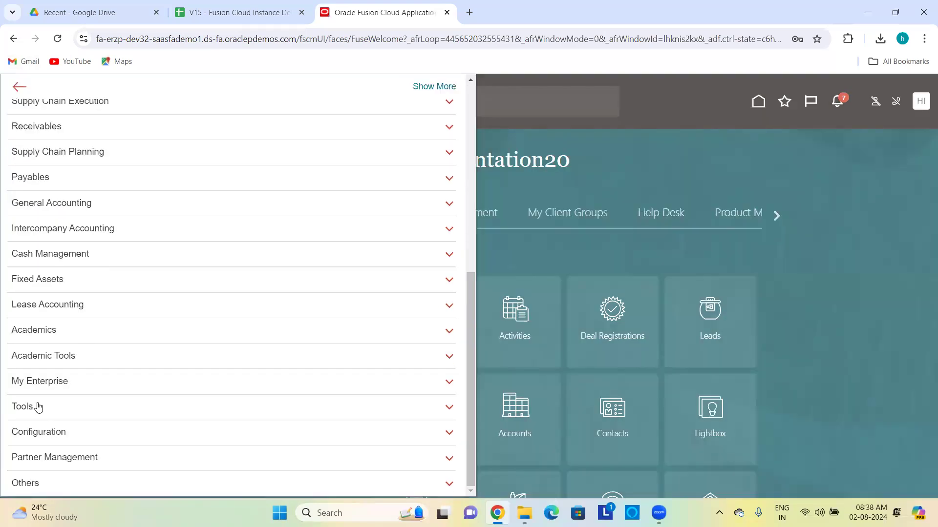
pyautogui.click(38, 407)
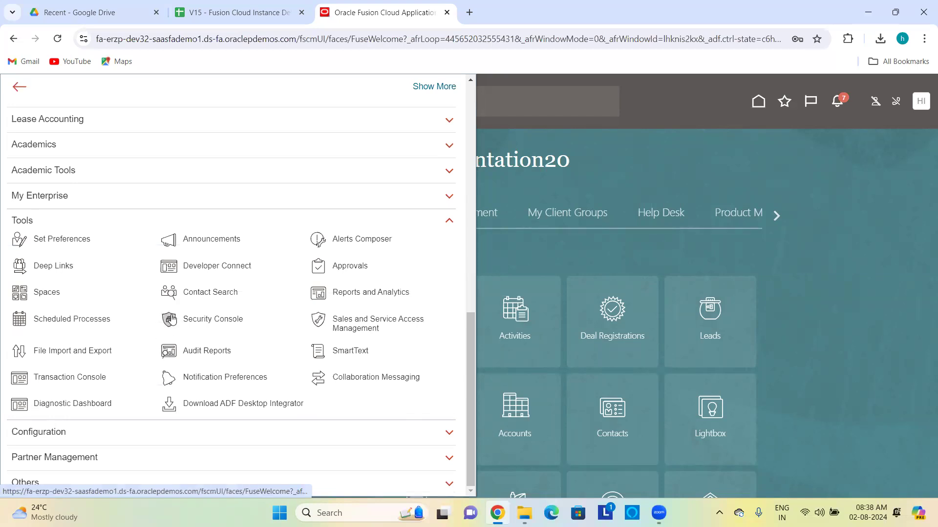
pyautogui.click(170, 320)
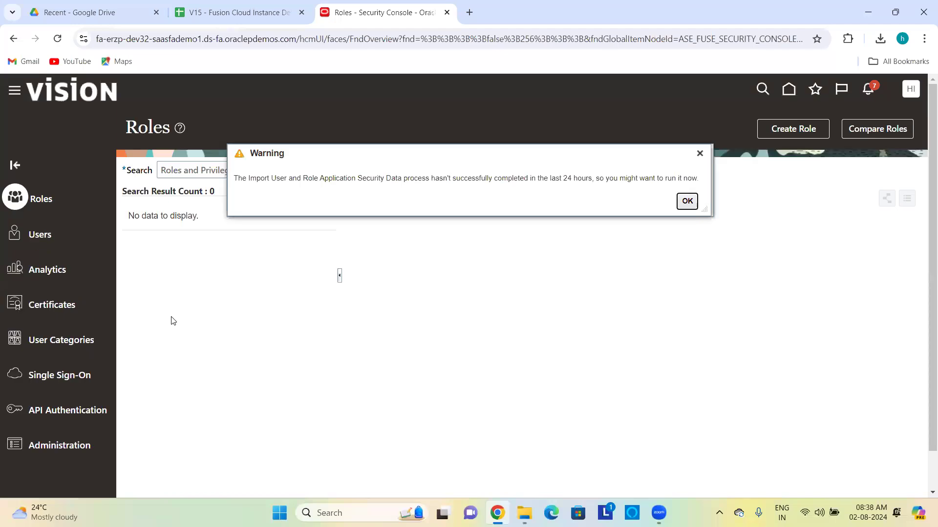
# Step: Dismiss the import warning, find user first.last and open the account for editing
pyautogui.click(686, 201)
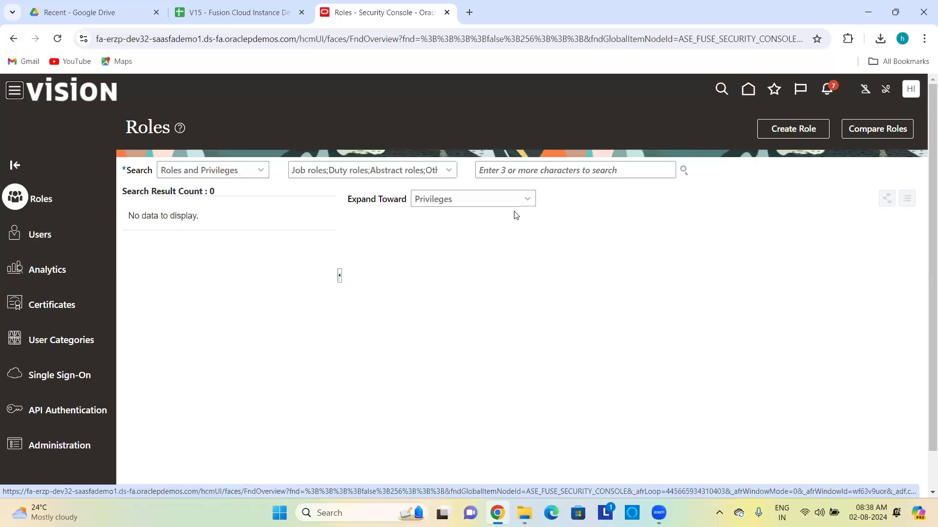
pyautogui.click(43, 234)
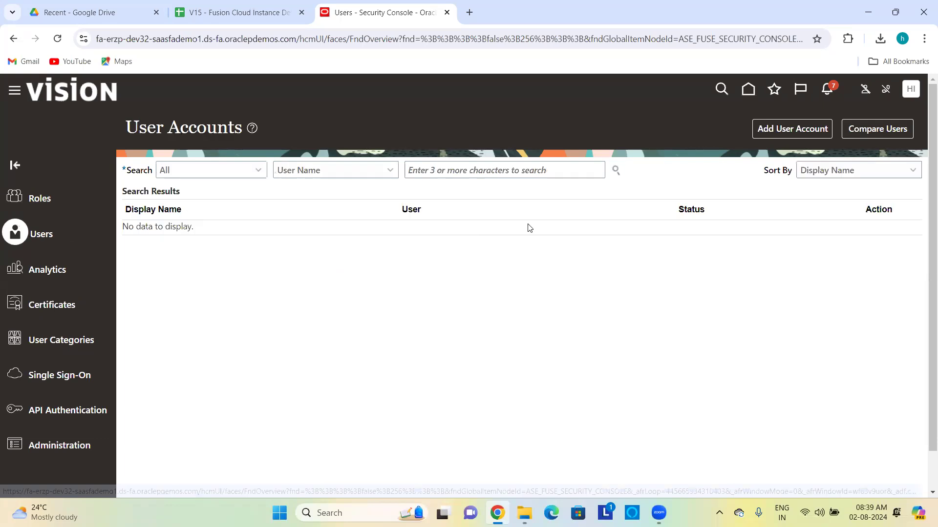
pyautogui.click(536, 171)
pyautogui.write('first.last')
pyautogui.press('Return')
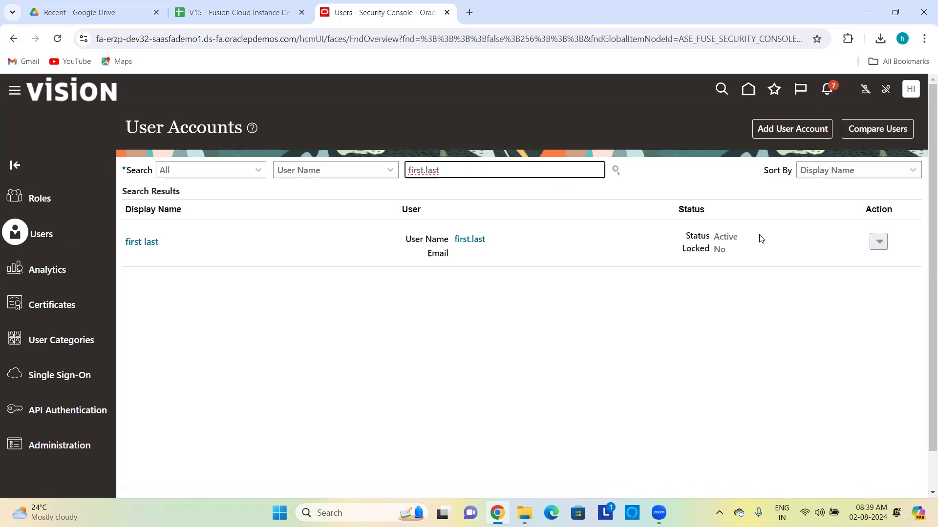
pyautogui.click(881, 244)
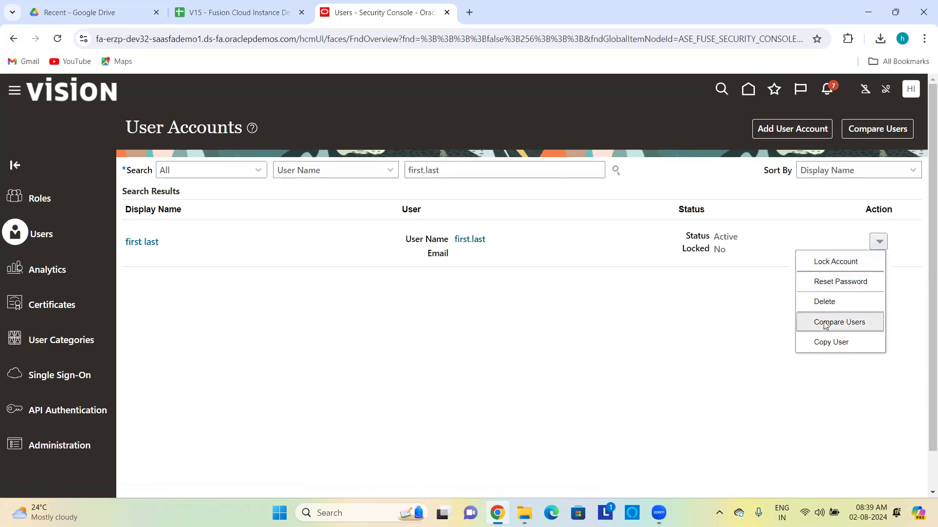
pyautogui.click(702, 306)
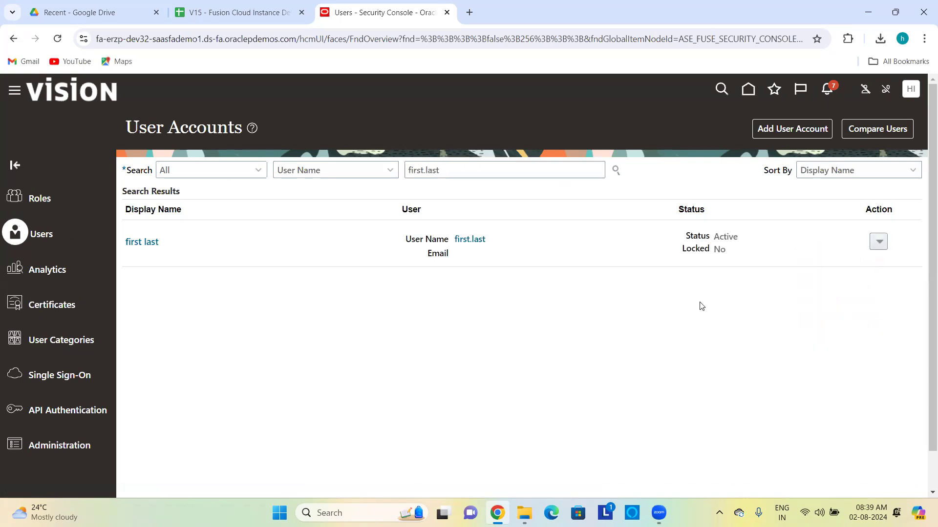
pyautogui.click(470, 239)
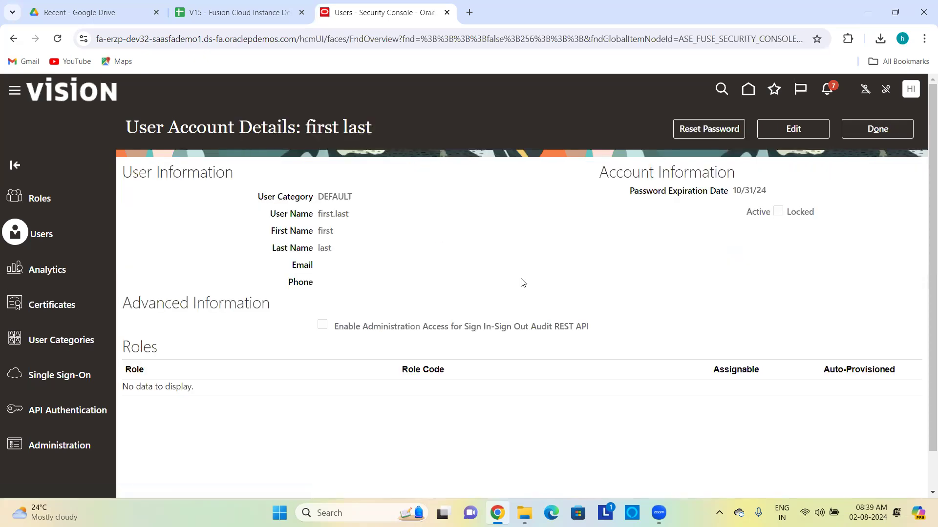
pyautogui.click(773, 131)
pyautogui.scroll(-1, 534, 340)
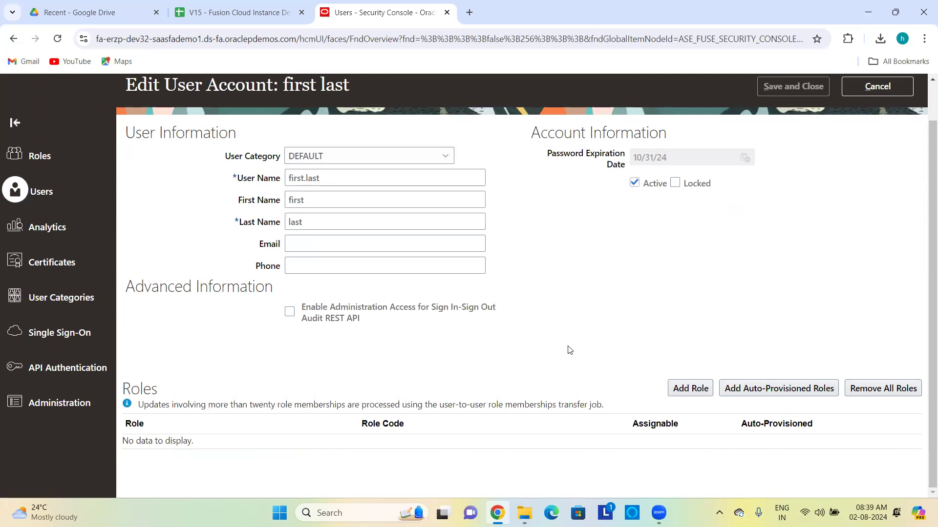
# Step: Add the Human Resource Specialist role (ORA_PER_HUMAN_RESOURCE_SPECIALIST_JOB) and mark it assignable
pyautogui.click(689, 390)
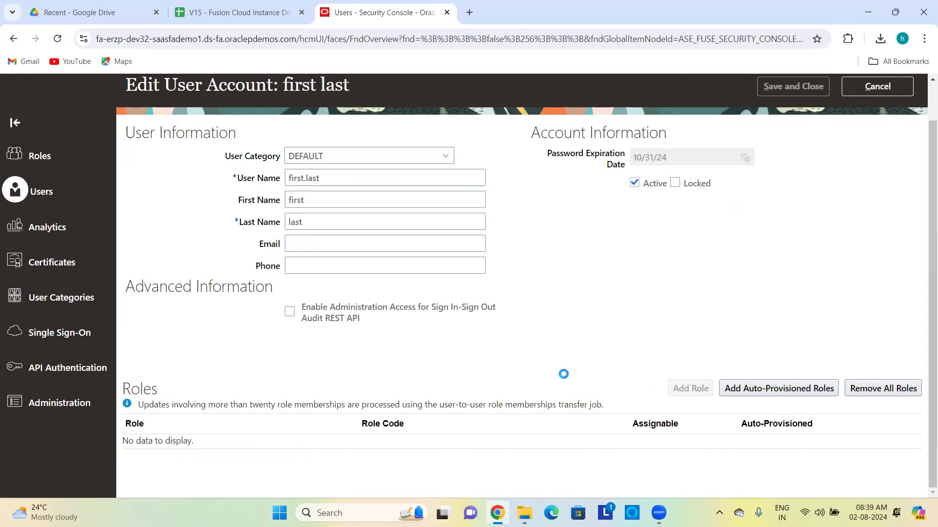
pyautogui.click(409, 163)
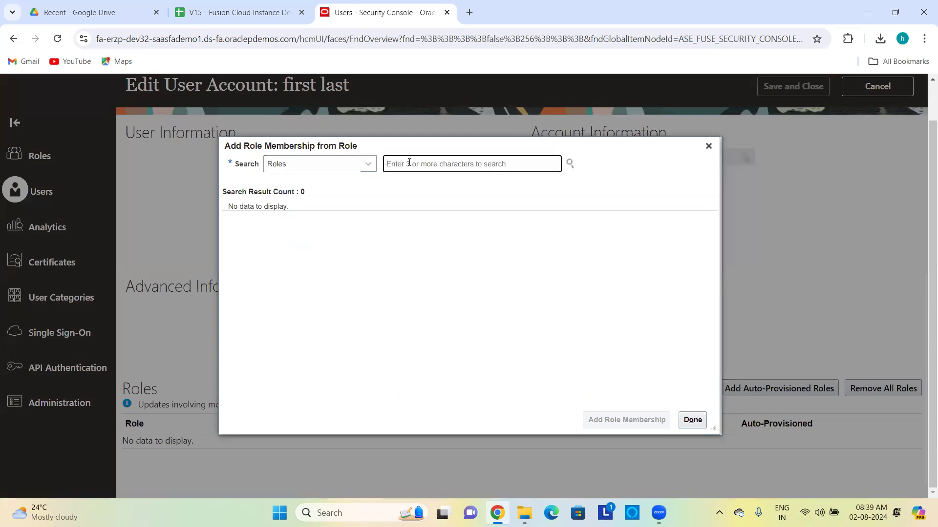
pyautogui.write('ORA_PER_')
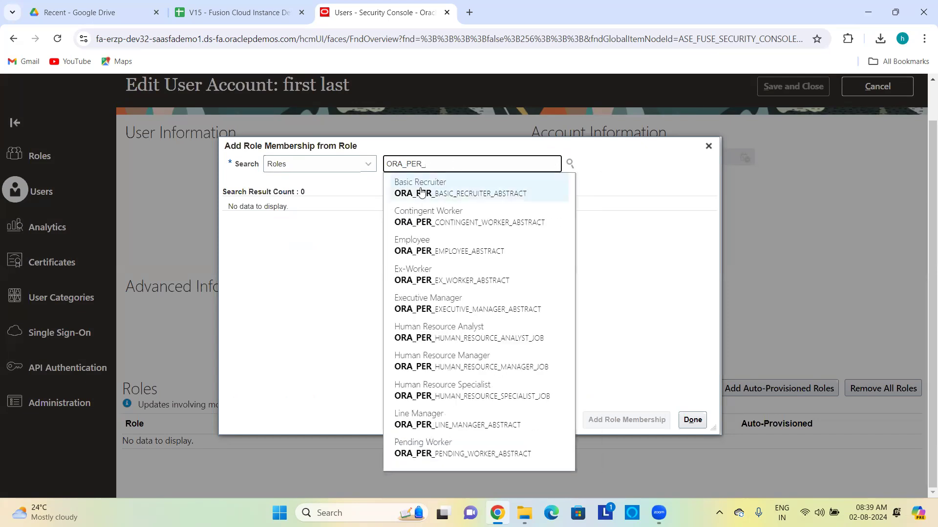
pyautogui.click(476, 388)
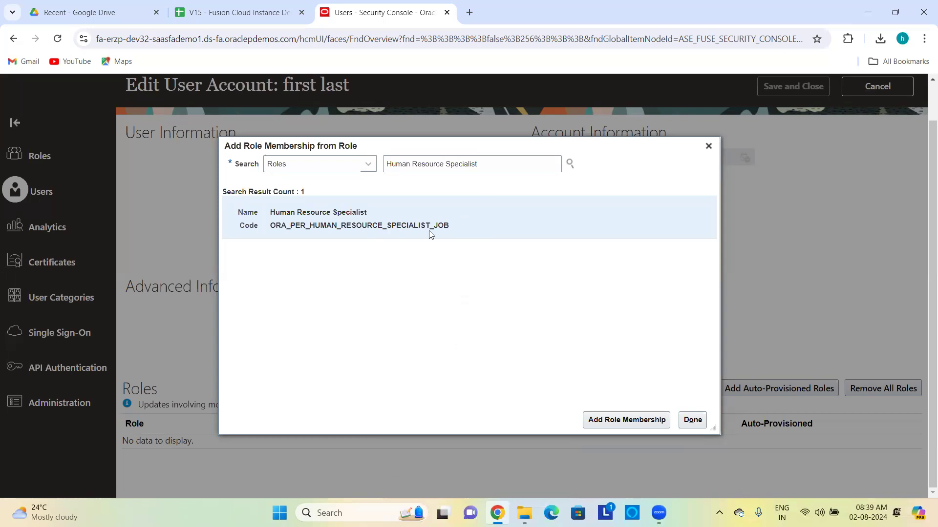
pyautogui.click(631, 423)
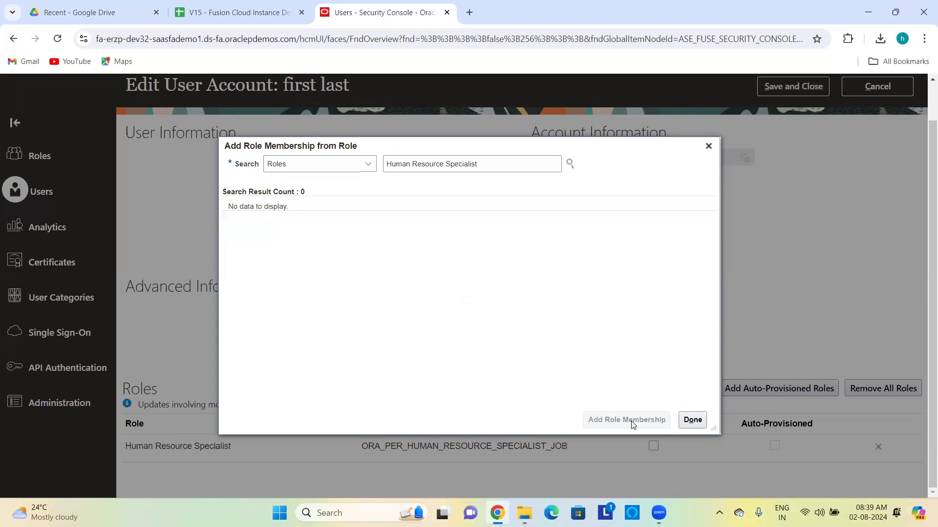
pyautogui.click(693, 420)
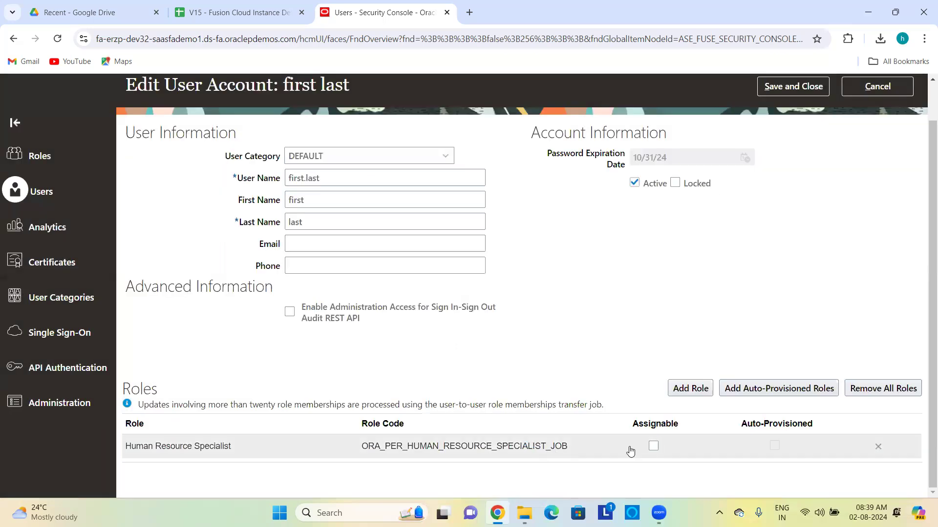
pyautogui.click(653, 446)
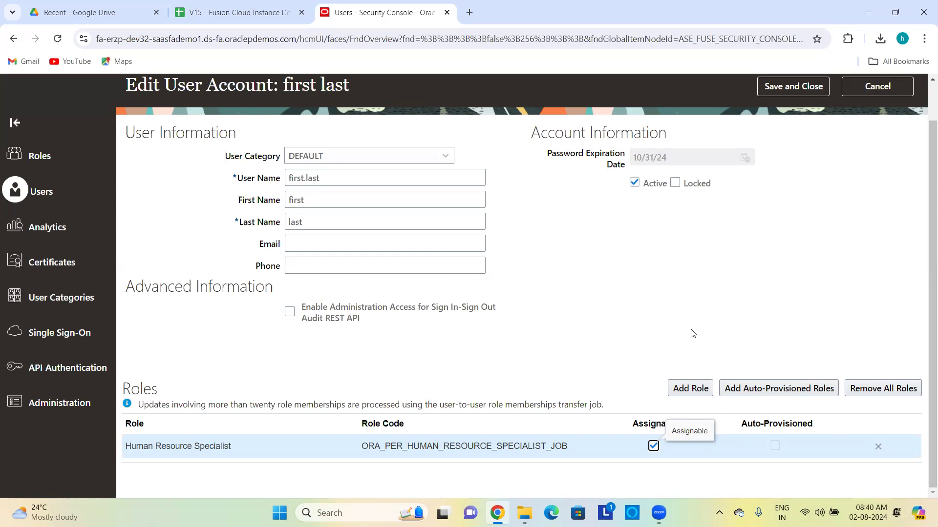
pyautogui.scroll(1, 776, 265)
pyautogui.scroll(2, 775, 266)
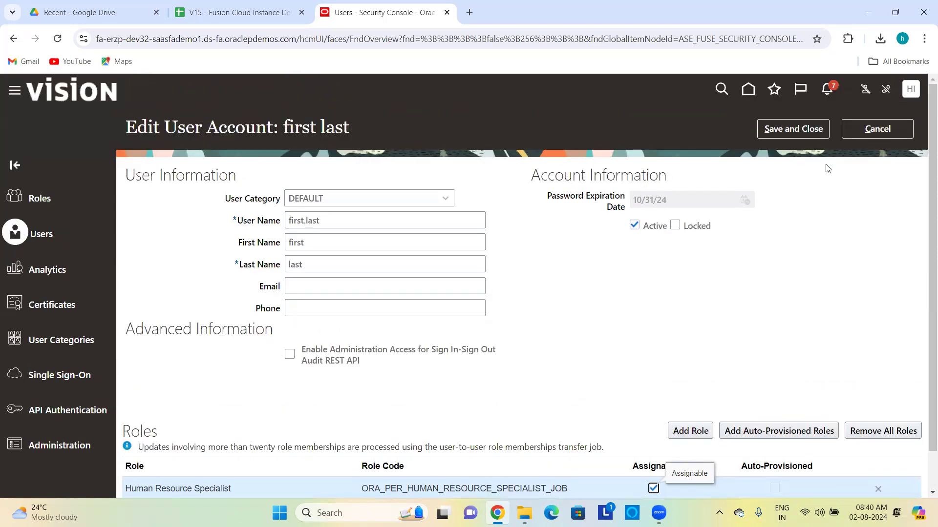
# Step: Save the user's role changes and sign out of the implementation session
pyautogui.click(797, 132)
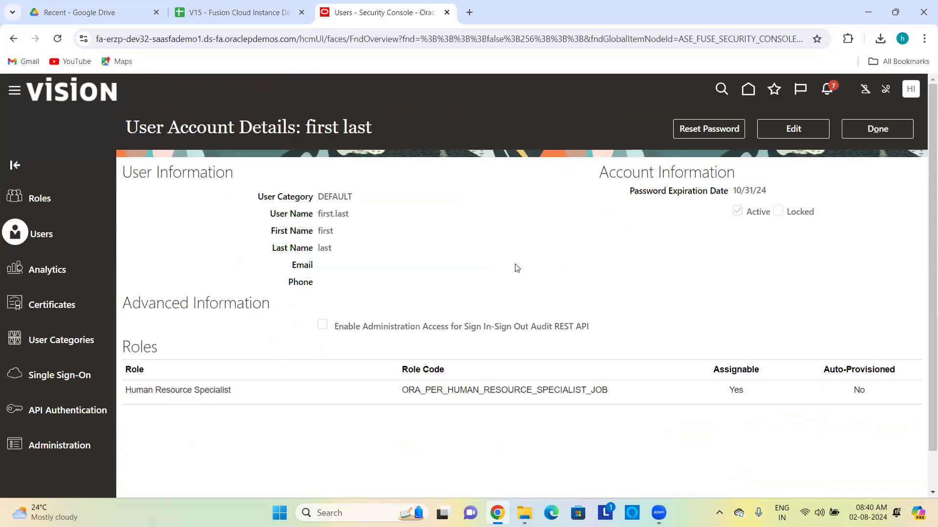
pyautogui.click(875, 130)
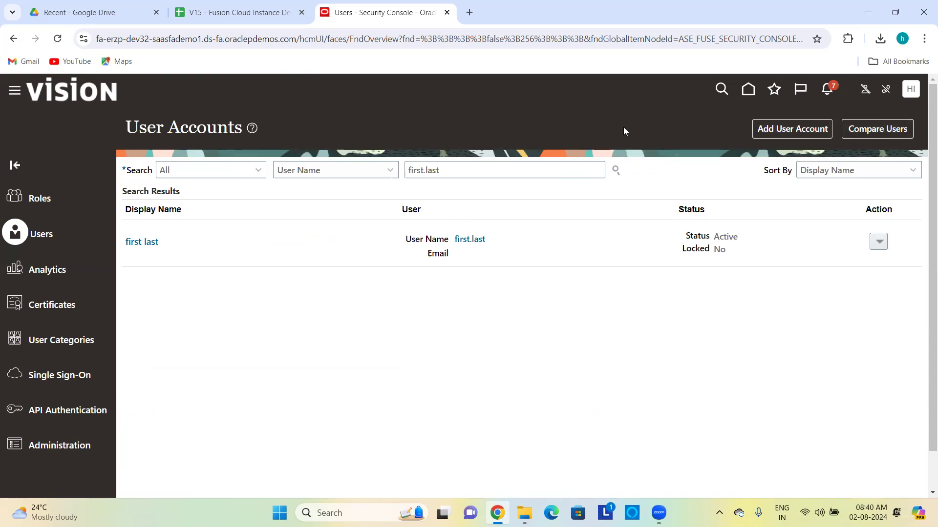
pyautogui.click(912, 89)
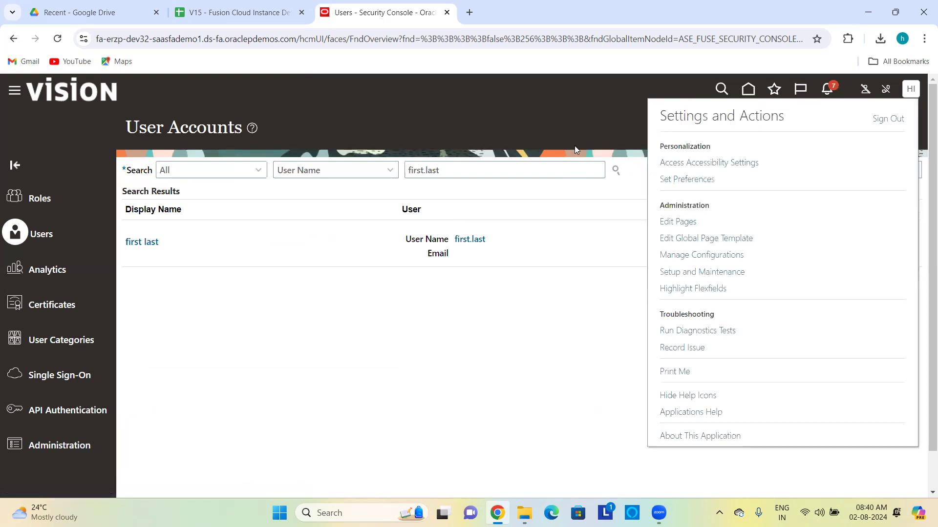
pyautogui.click(884, 122)
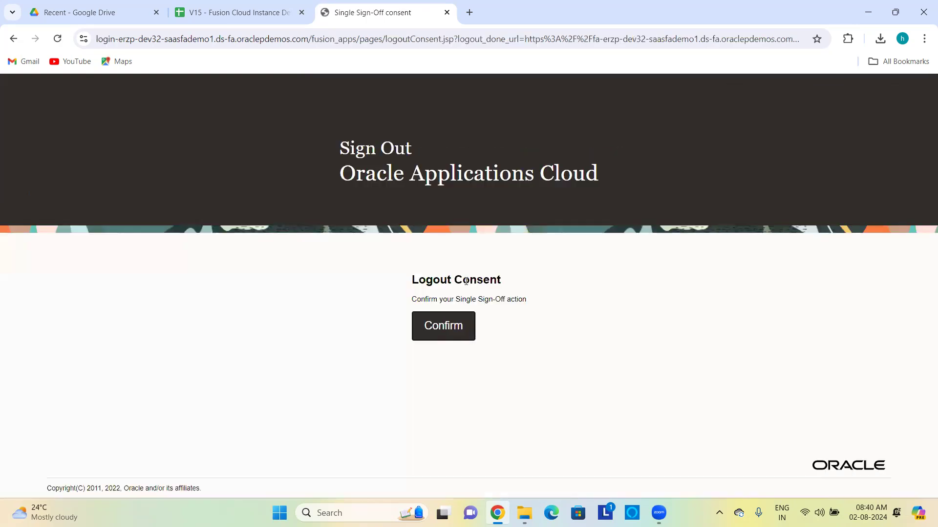
pyautogui.click(452, 329)
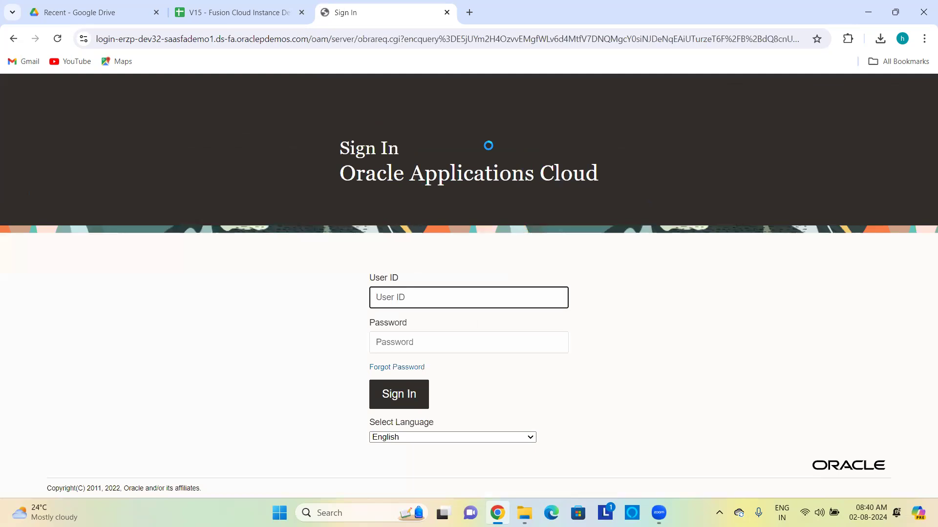
# Step: Sign back in as first.last with the test user's password
pyautogui.write('first.last')
pyautogui.press('Tab')
pyautogui.write('•••••••')
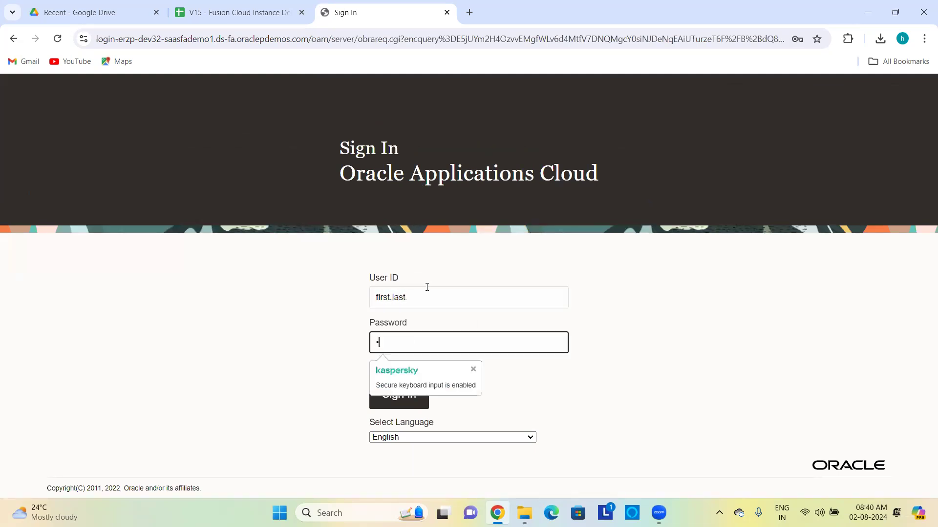
pyautogui.write('•••')
pyautogui.click(409, 396)
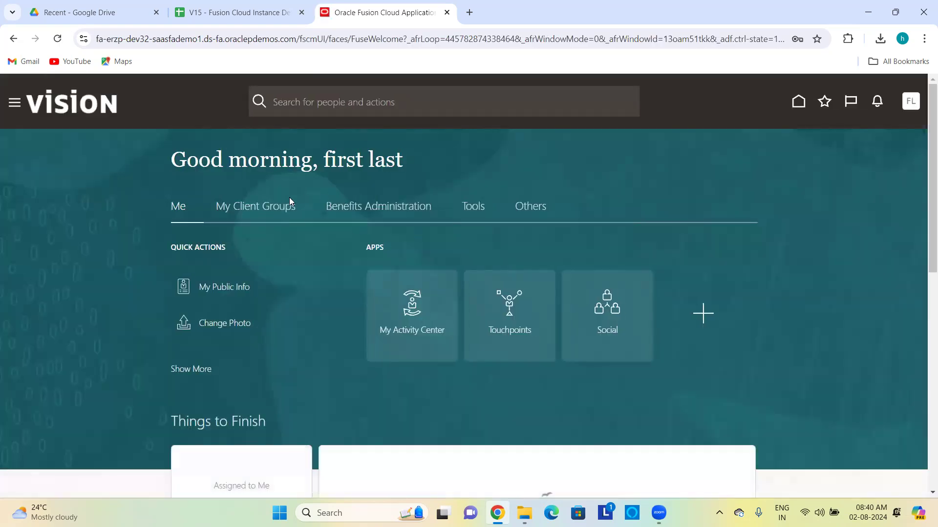
pyautogui.click(276, 208)
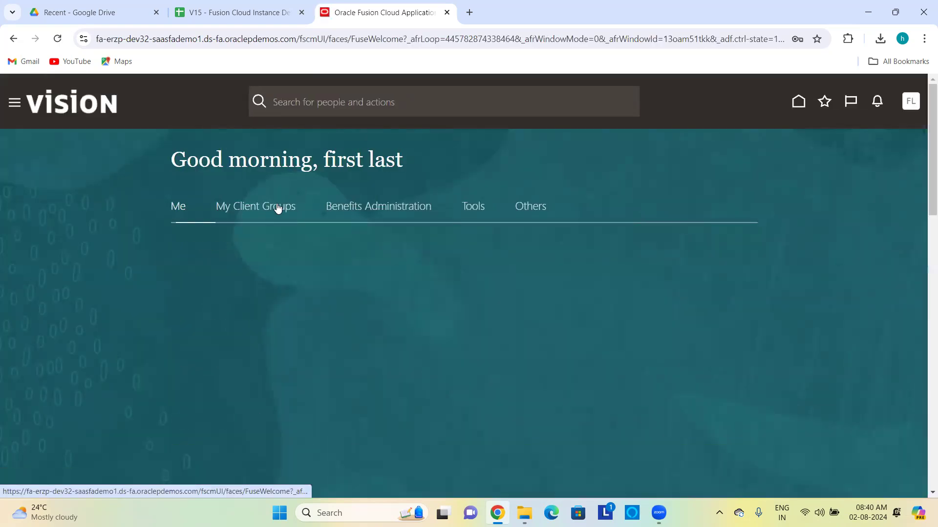
pyautogui.scroll(-3, 430, 224)
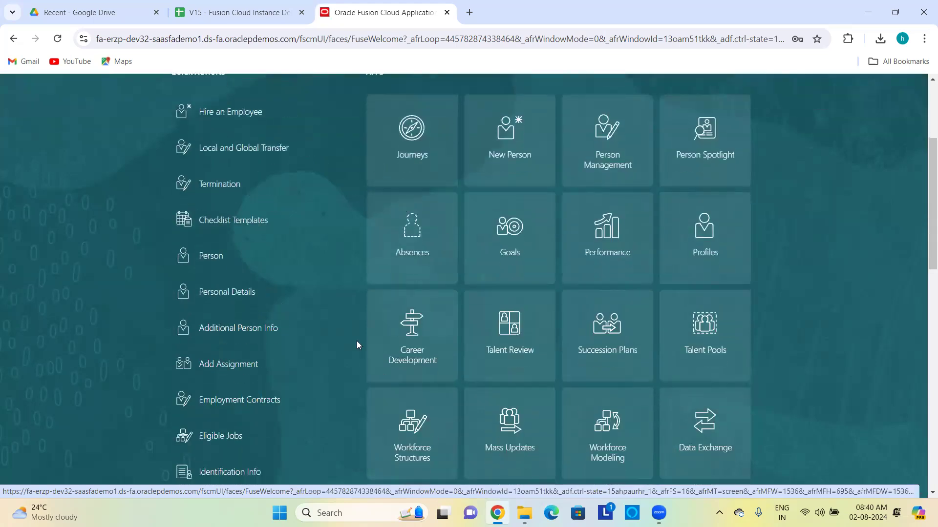
pyautogui.scroll(-5, 526, 306)
pyautogui.scroll(10, 526, 306)
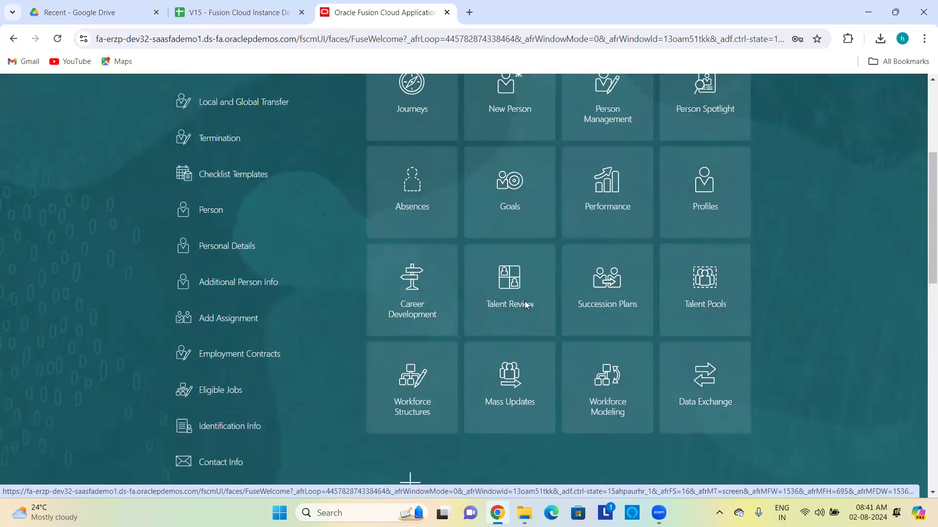
pyautogui.click(389, 209)
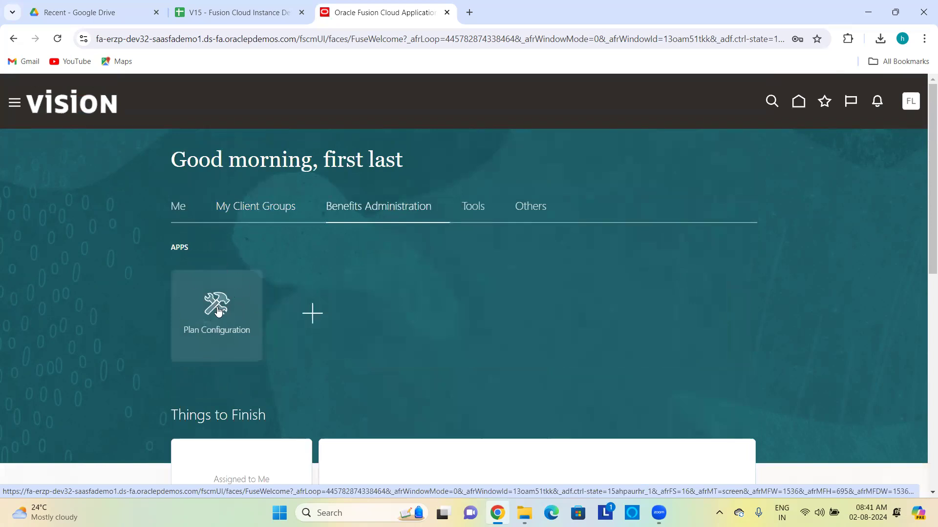
pyautogui.click(262, 209)
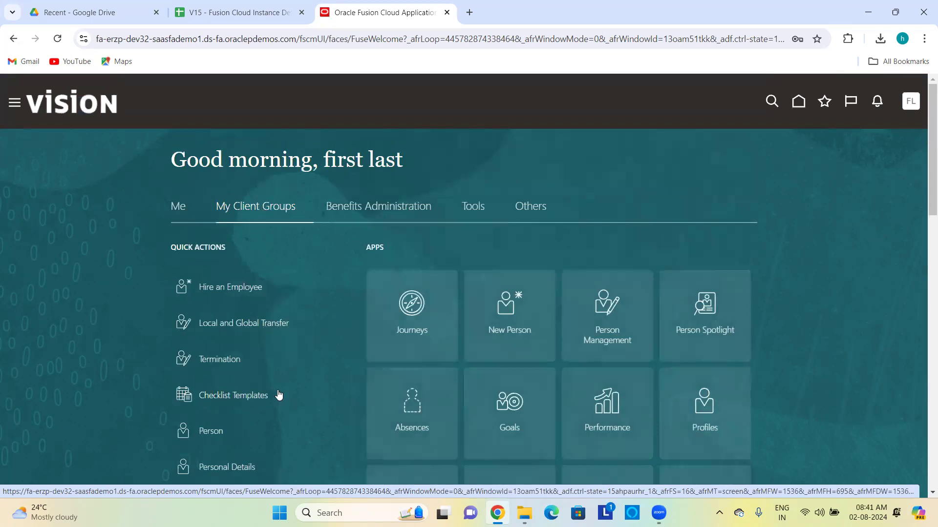
pyautogui.scroll(-7, 309, 375)
pyautogui.scroll(9, 308, 370)
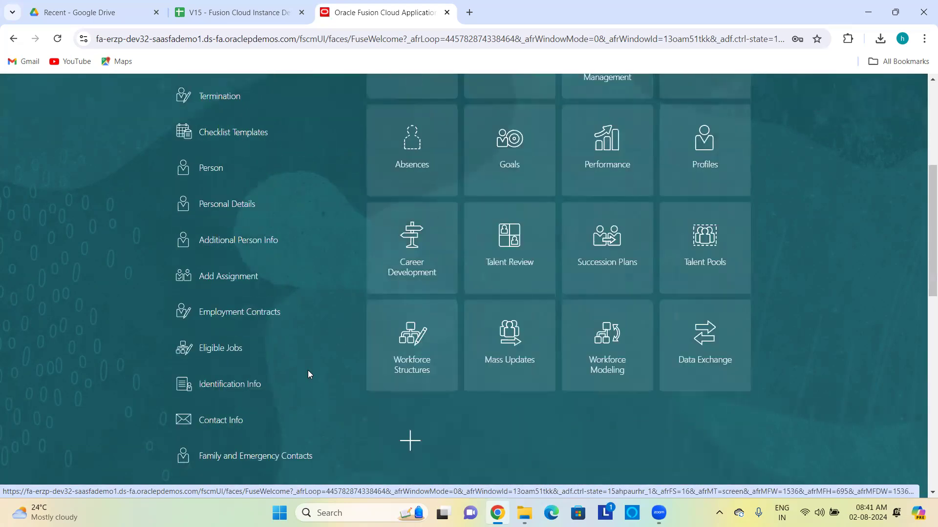
pyautogui.scroll(1, 306, 285)
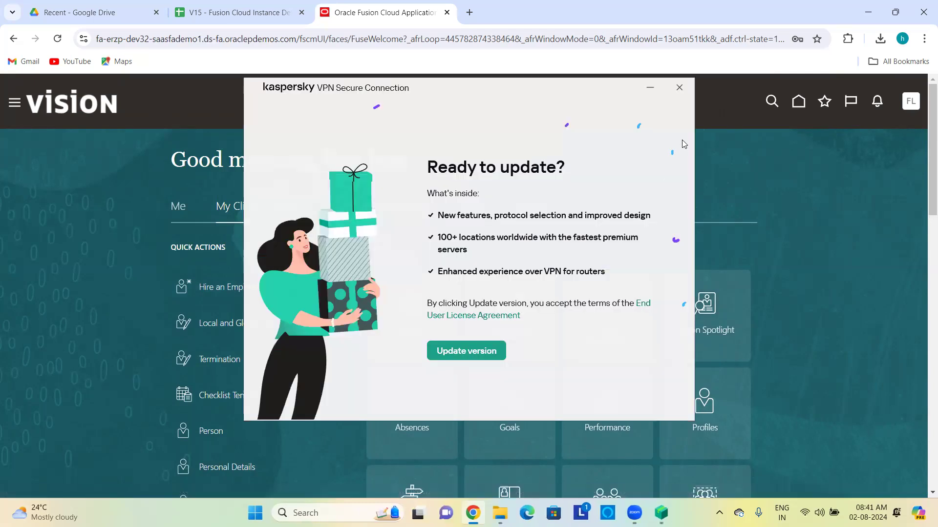
pyautogui.click(685, 92)
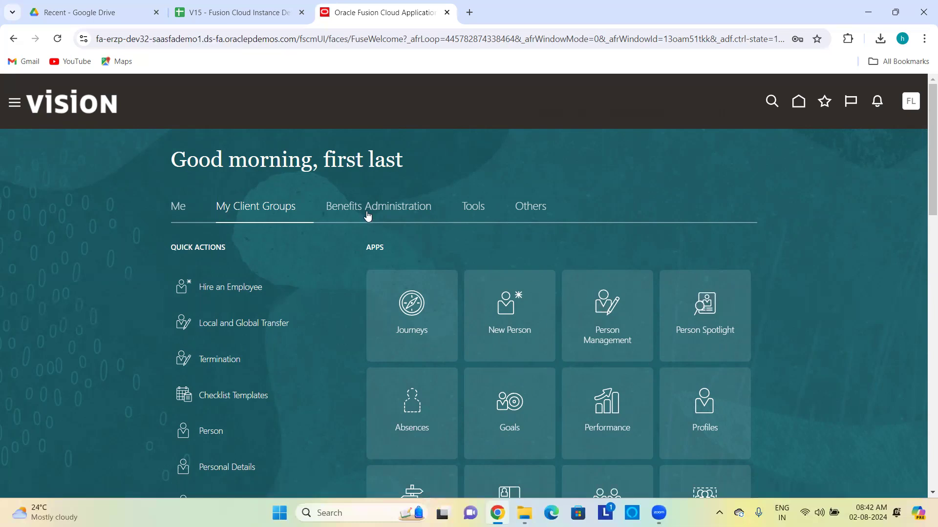
pyautogui.click(14, 105)
pyautogui.click(66, 166)
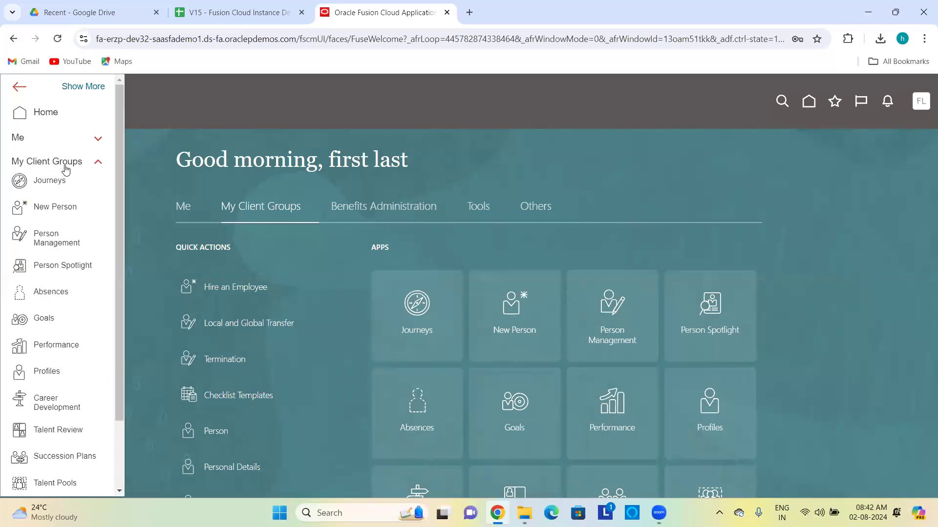
pyautogui.scroll(-2, 49, 220)
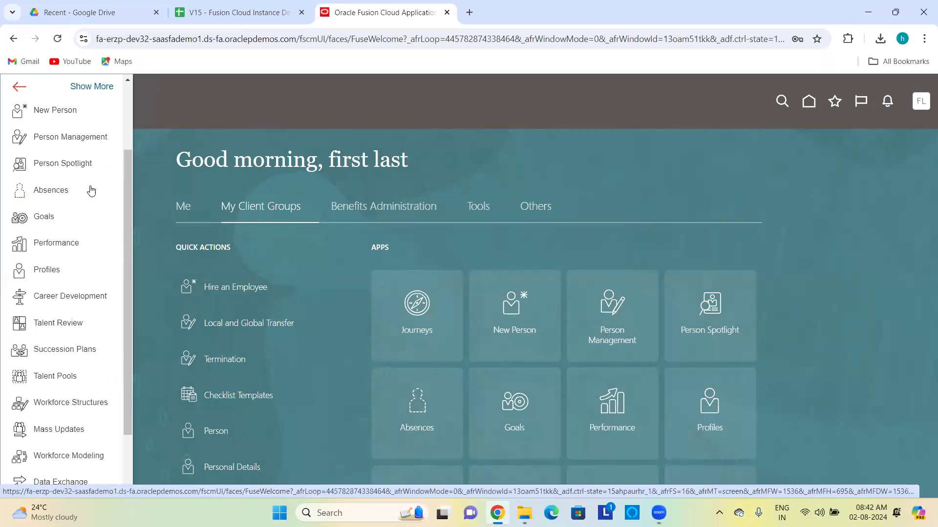
pyautogui.click(276, 136)
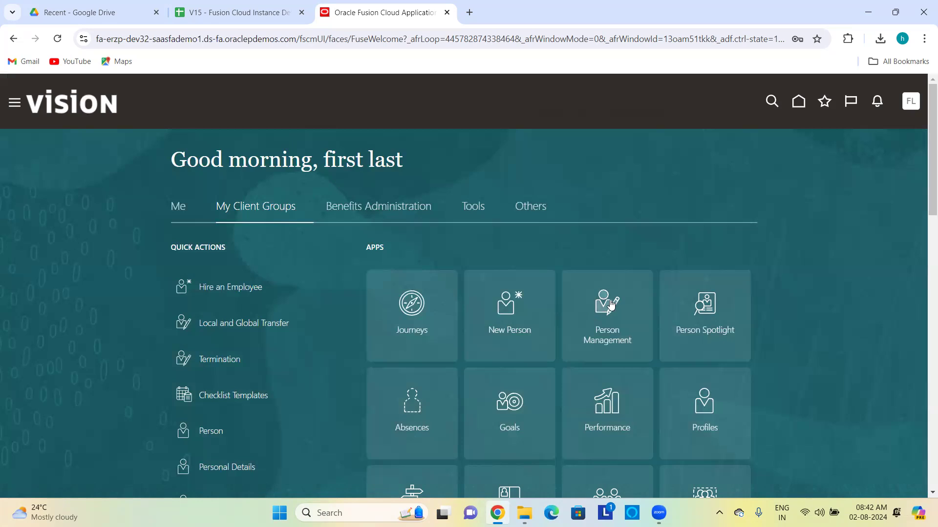
pyautogui.click(516, 308)
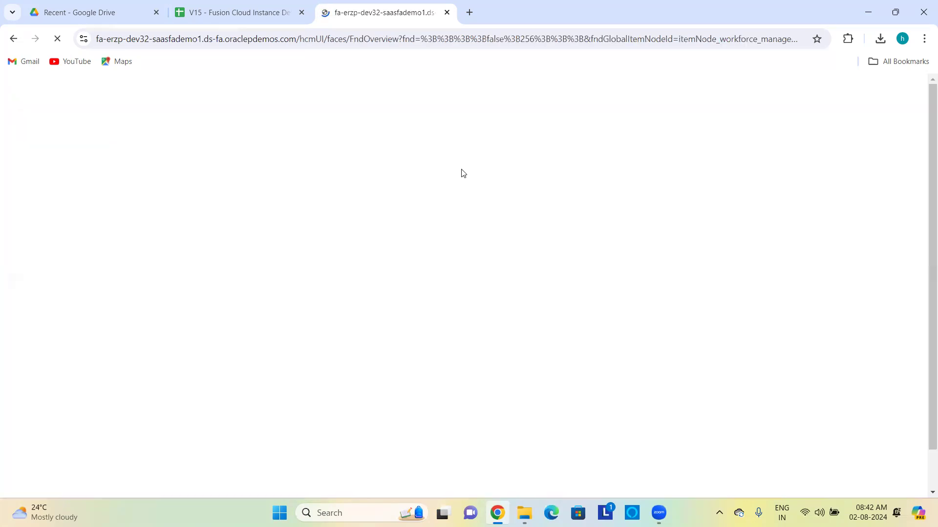
pyautogui.click(269, 298)
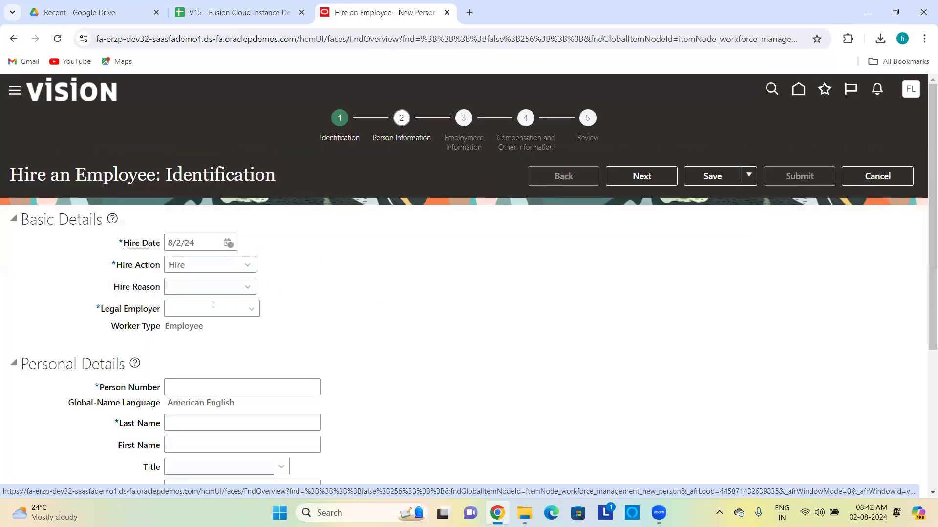
pyautogui.click(210, 308)
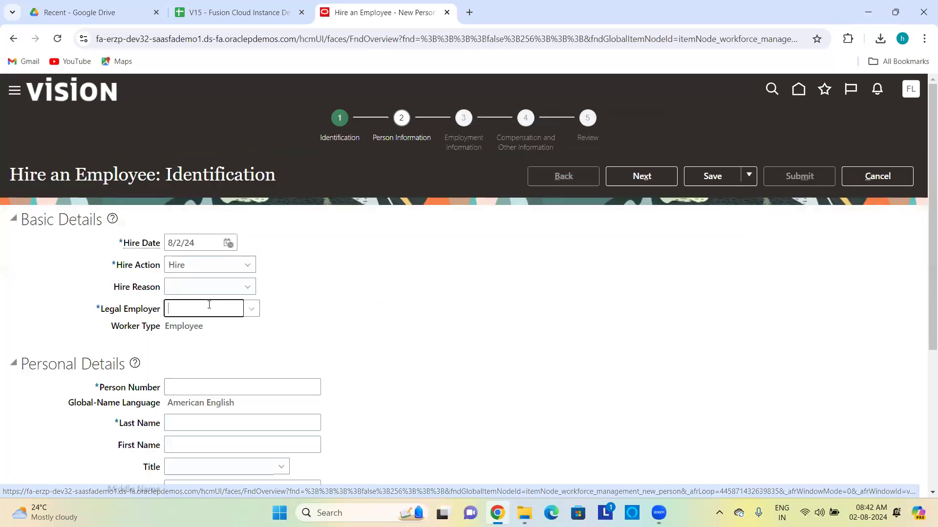
pyautogui.click(251, 309)
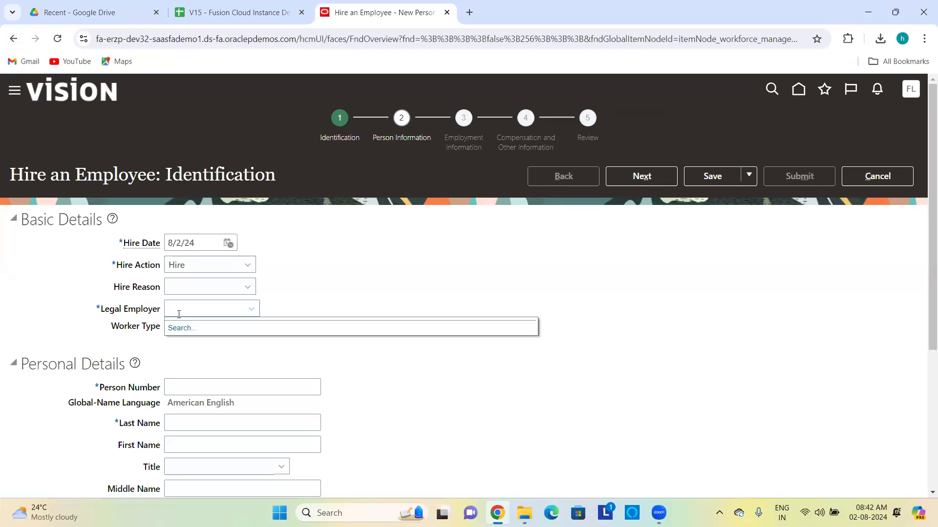
pyautogui.click(176, 326)
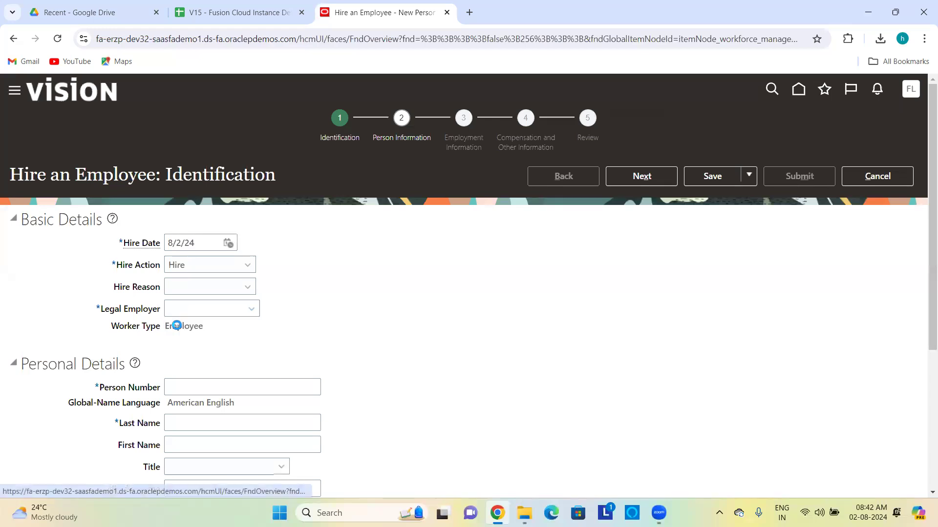
pyautogui.click(434, 285)
pyautogui.write('US')
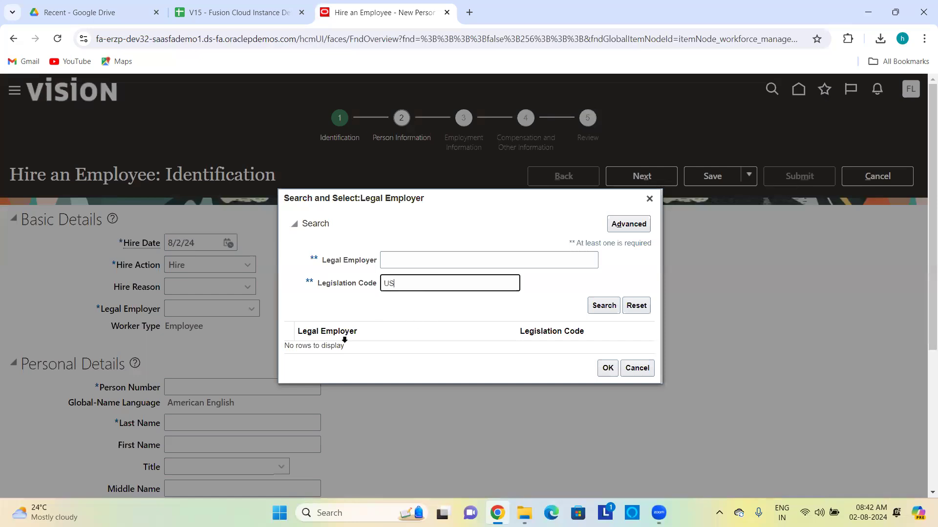
pyautogui.press('BackSpace')
pyautogui.press('BackSpace')
pyautogui.write('CN')
pyautogui.press('BackSpace')
pyautogui.press('BackSpace')
pyautogui.click(636, 368)
pyautogui.click(873, 177)
pyautogui.click(609, 303)
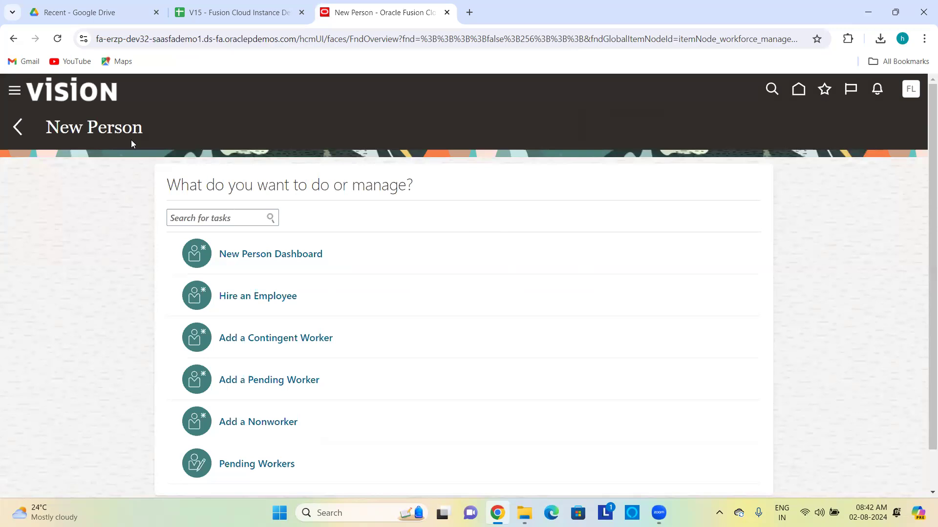
pyautogui.click(18, 127)
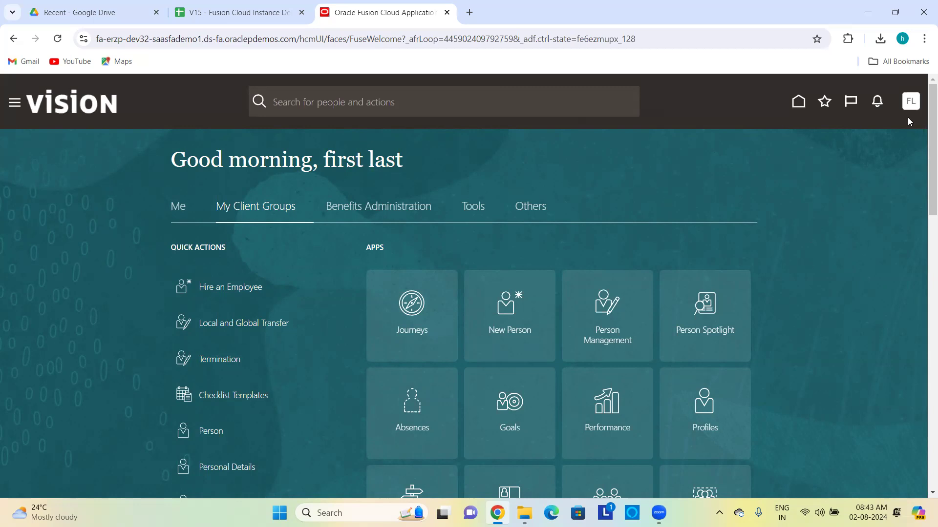
# Step: Sign out of the test user, sign in as the implementation user, and view My Client Groups
pyautogui.click(910, 102)
pyautogui.click(885, 134)
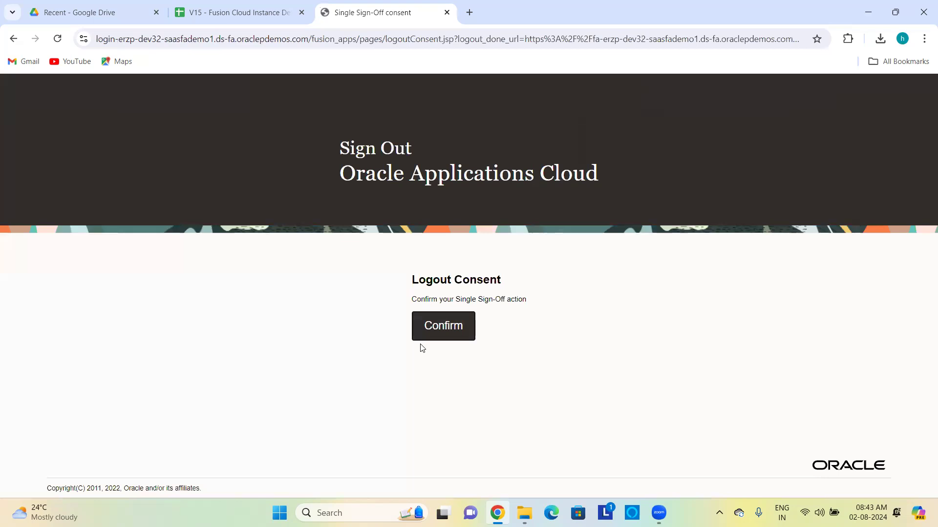
pyautogui.click(439, 329)
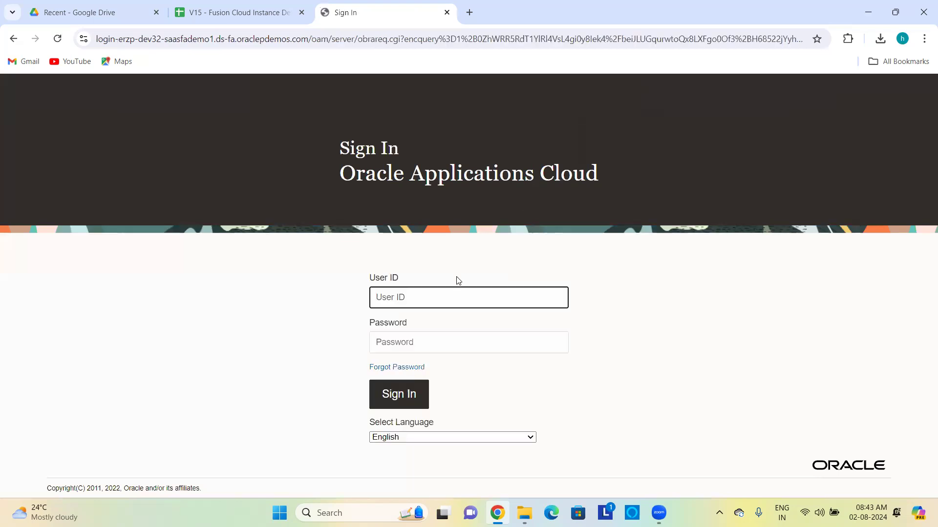
pyautogui.write('hcm_impl20')
pyautogui.click(439, 342)
pyautogui.hotkey('ctrl', 'v')
pyautogui.click(419, 408)
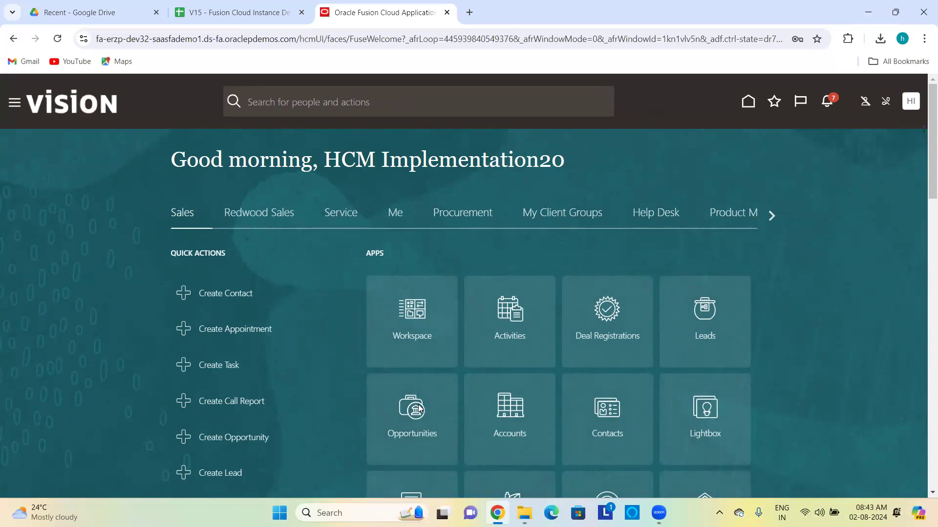
pyautogui.click(547, 221)
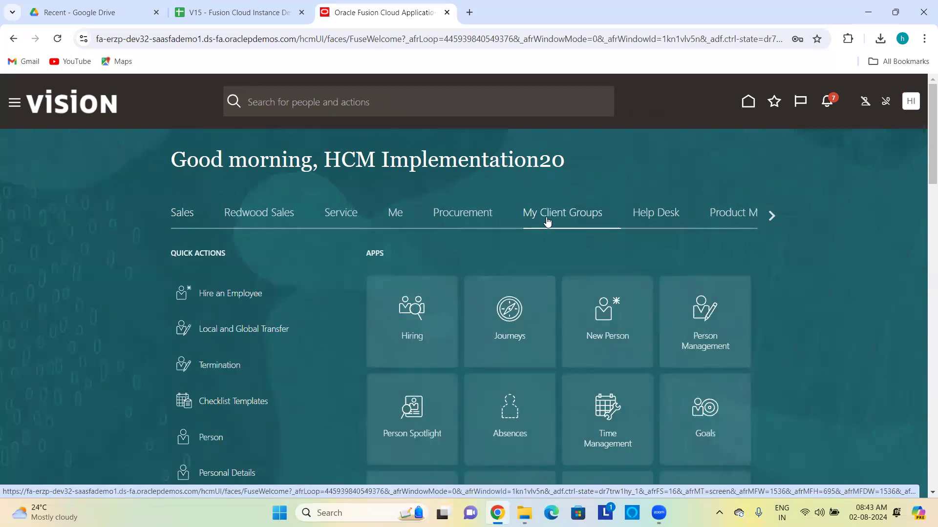
# Step: Open the Security Console from the navigator, dismiss its warning, and go to User Accounts
pyautogui.click(14, 103)
pyautogui.scroll(-6, 84, 281)
pyautogui.click(36, 409)
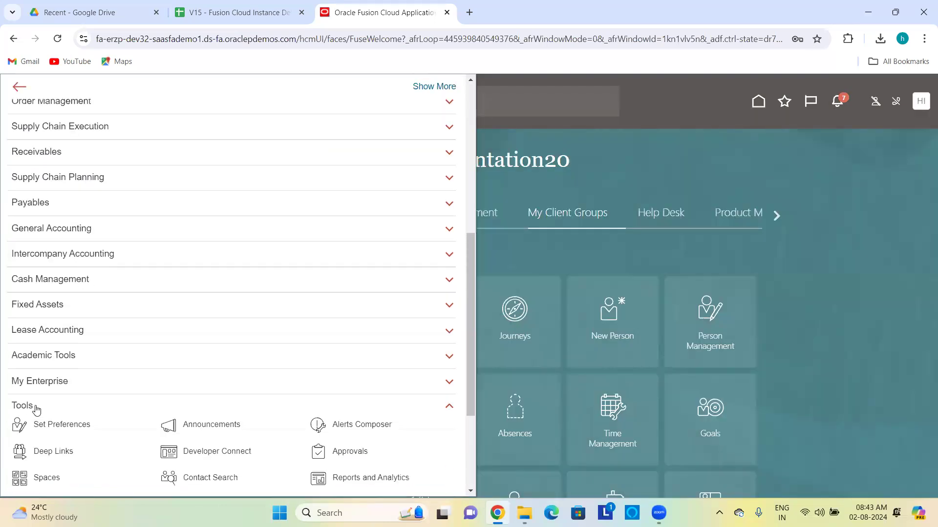
pyautogui.click(169, 320)
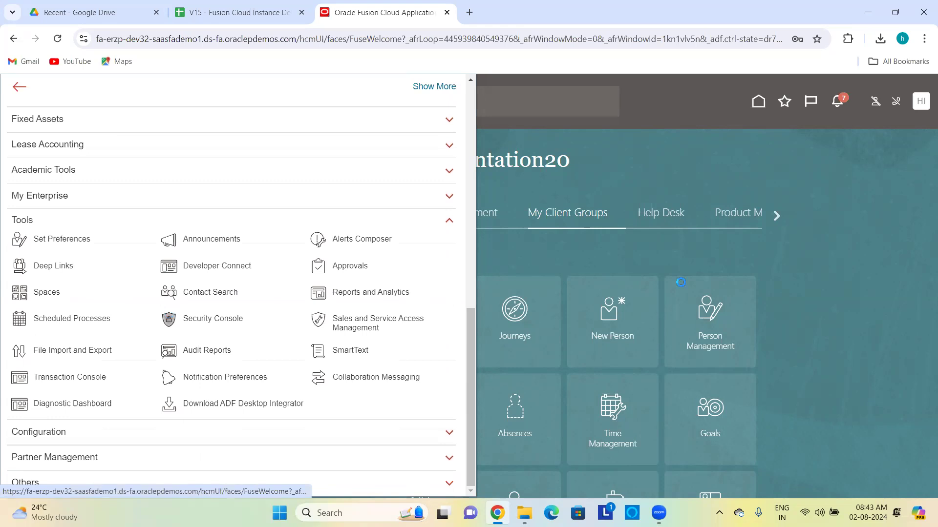
pyautogui.press('Return')
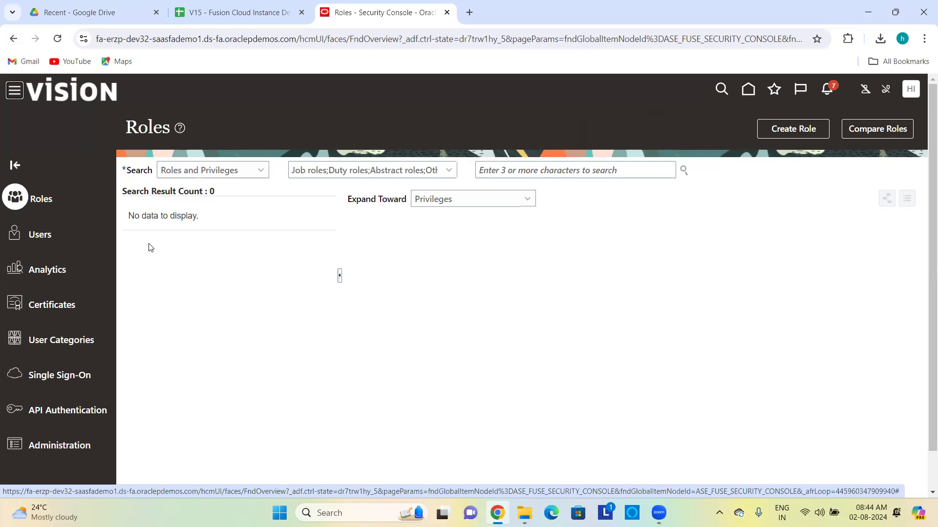
pyautogui.click(39, 233)
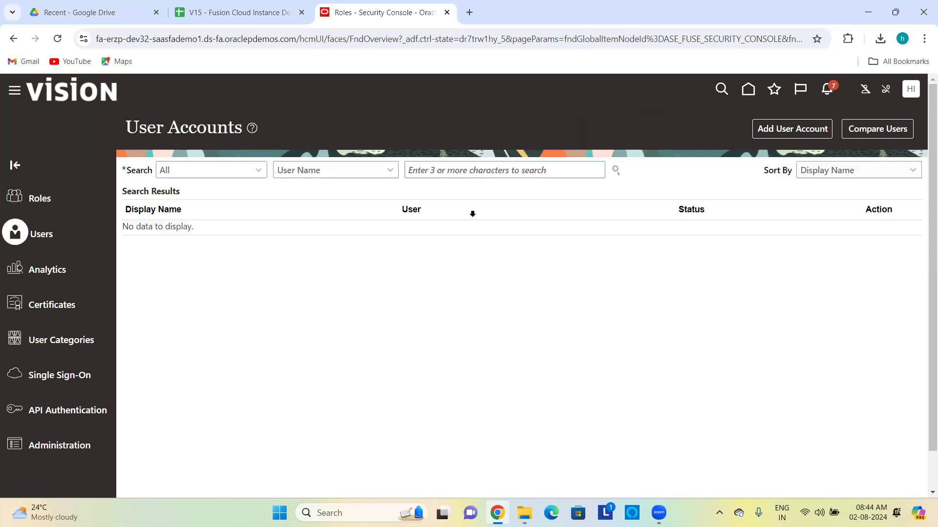
# Step: Look up the demo user's account and confirm it includes the Human Resource Specialist role
pyautogui.click(480, 164)
pyautogui.write('first.last')
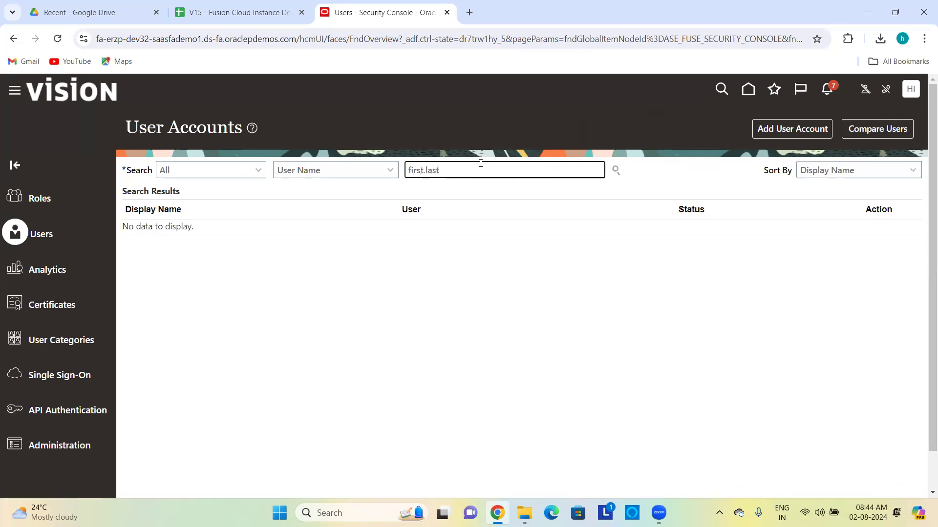
pyautogui.press('Return')
pyautogui.click(467, 239)
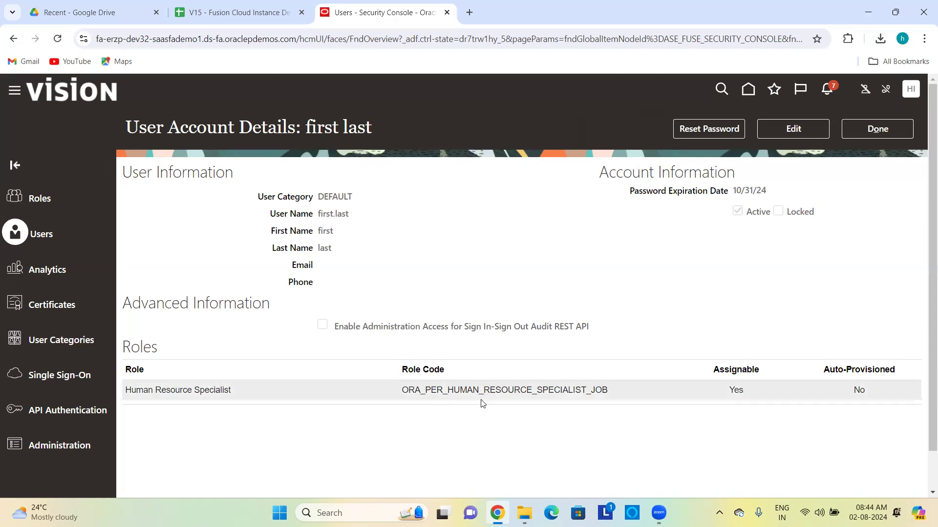
pyautogui.click(899, 129)
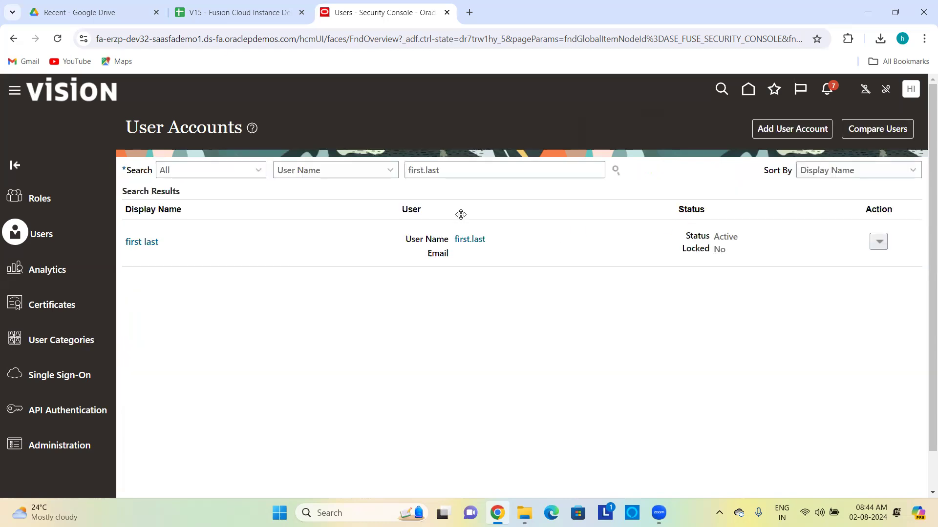
# Step: Return to the home page and go to the My Client Groups area
pyautogui.click(751, 91)
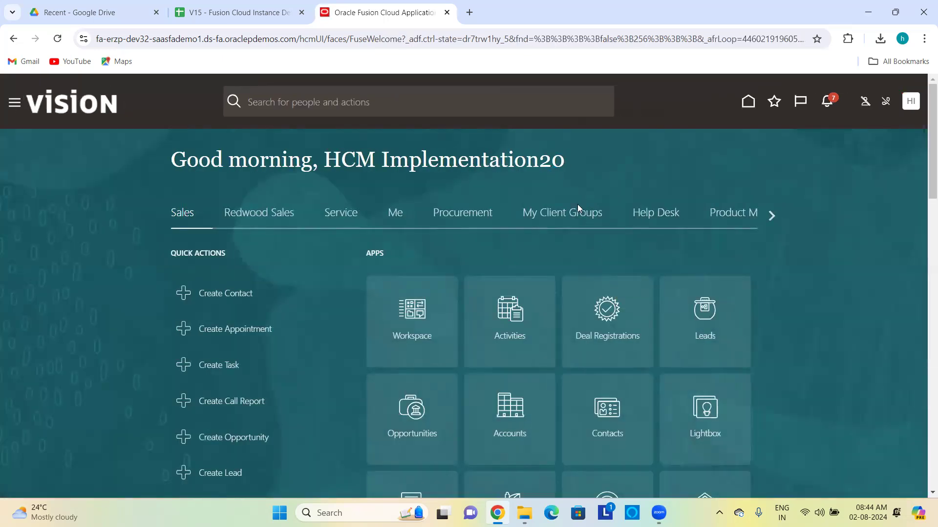
pyautogui.click(580, 215)
pyautogui.scroll(-5, 857, 414)
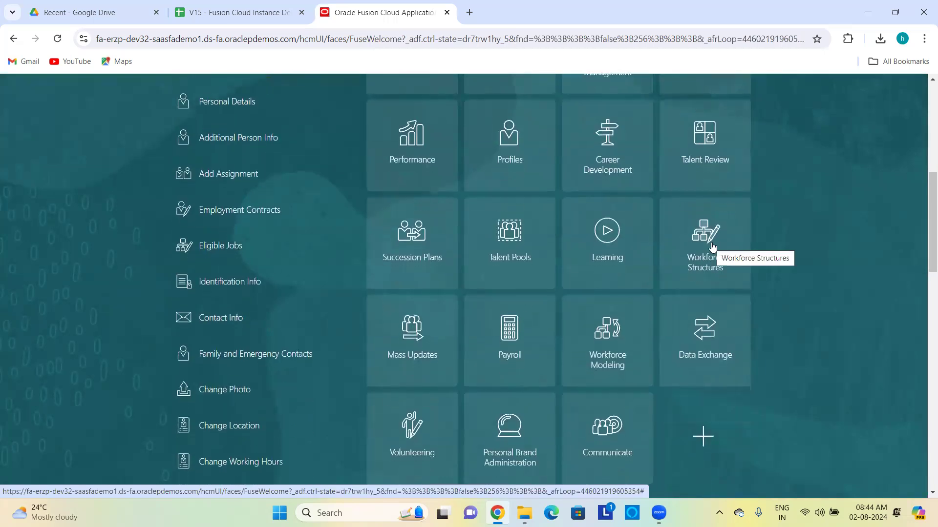
# Step: Go into Workforce Structures and launch the Data Roles and Security Profiles task
pyautogui.click(712, 247)
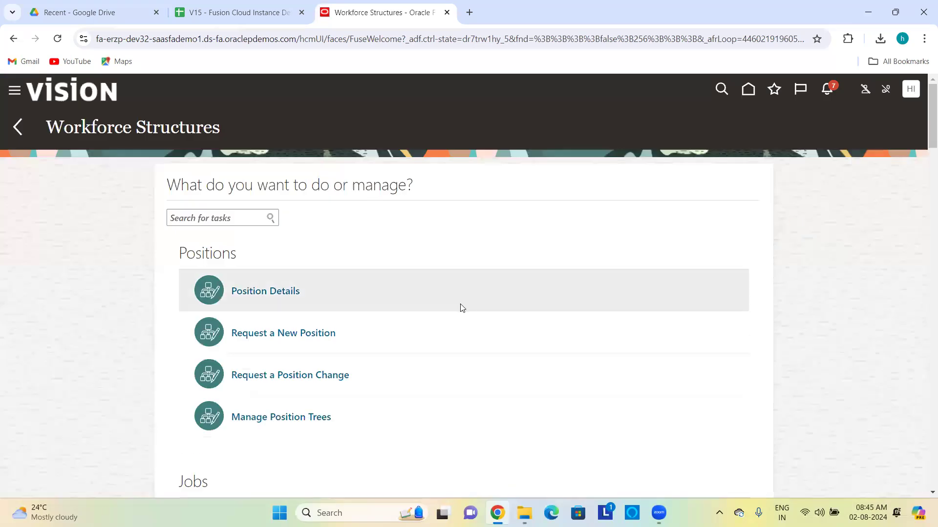
pyautogui.scroll(-15, 461, 307)
pyautogui.scroll(-10, 460, 307)
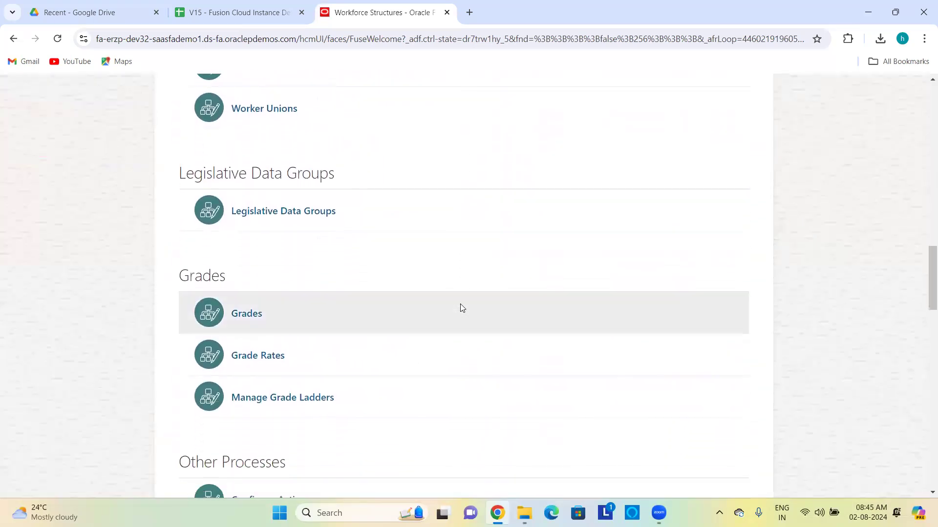
pyautogui.scroll(-7, 462, 308)
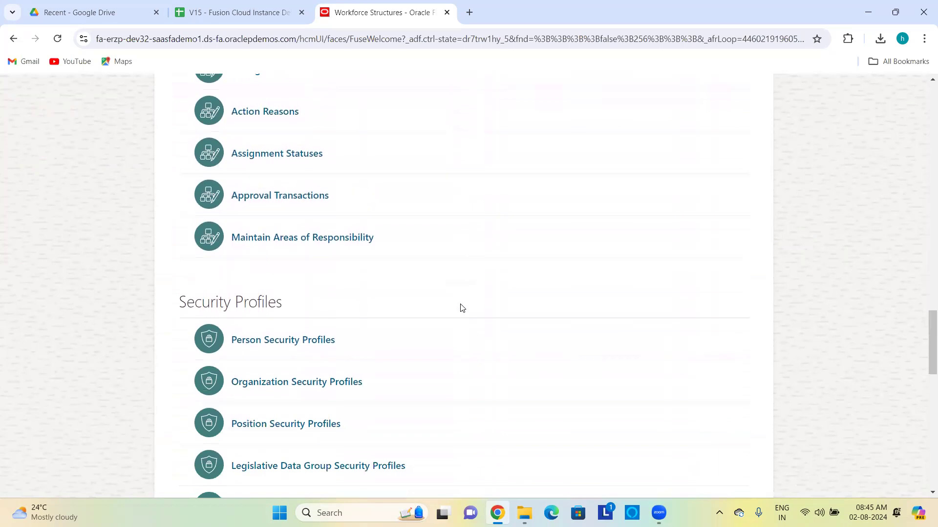
pyautogui.scroll(-8, 462, 308)
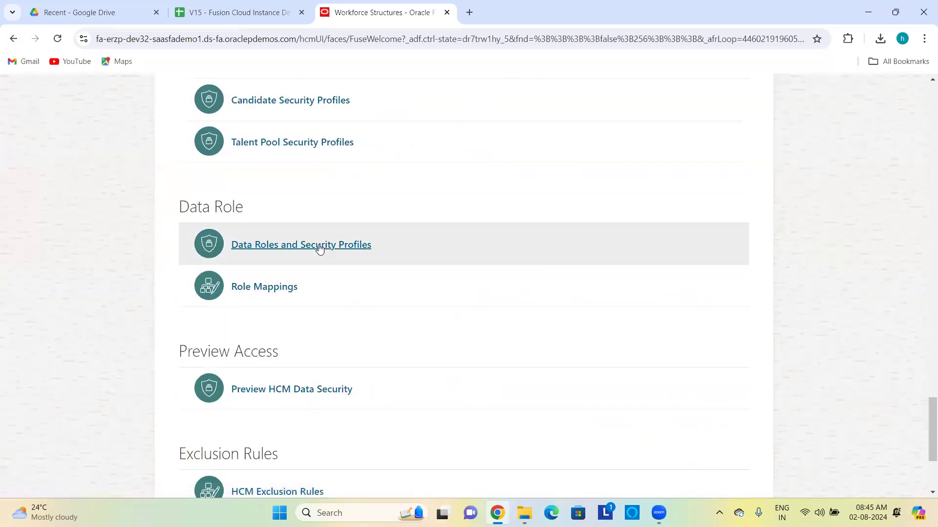
pyautogui.click(291, 244)
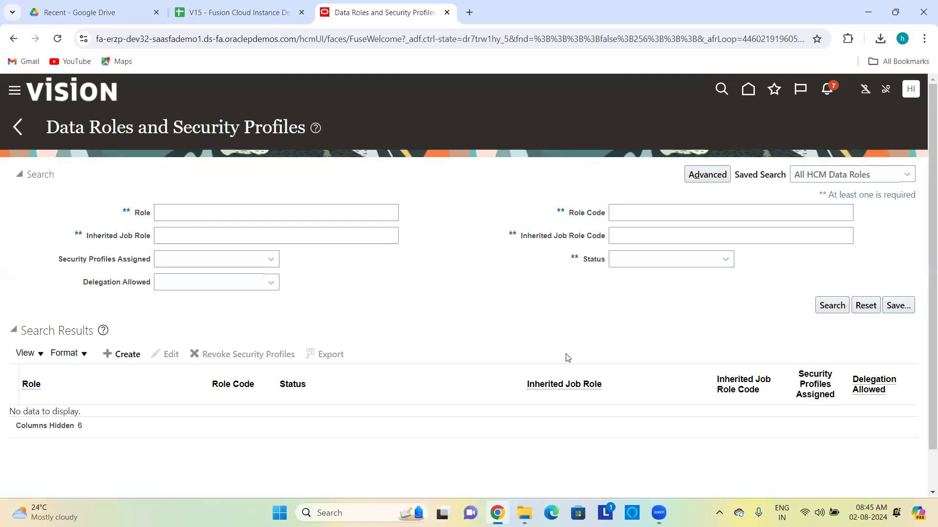
# Step: Search data roles by role code ORA_PER_HUMAN_RESOURCE_SPECIALIST_JOB and select the Human Resource Specialist row
pyautogui.click(653, 213)
pyautogui.write('O')
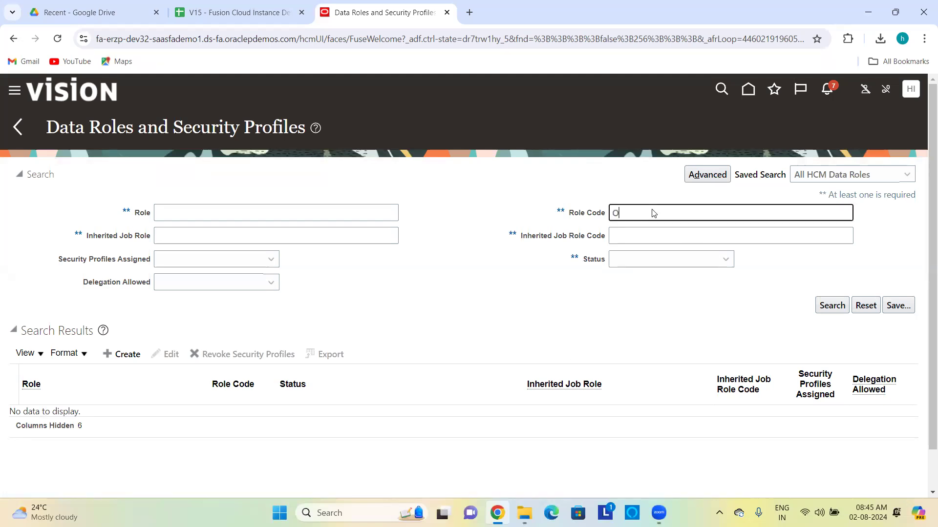
pyautogui.write('RA_PER_HUMAN_RESOURC')
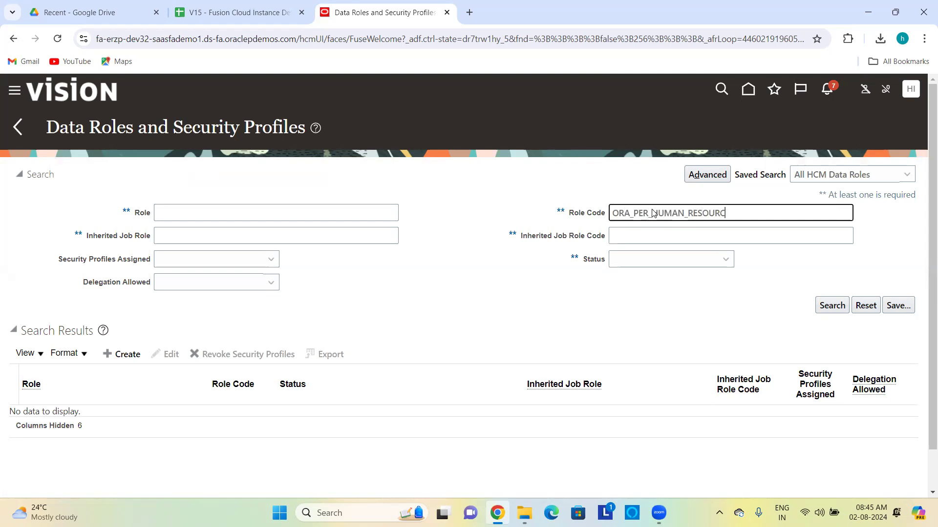
pyautogui.write('E_SPECIALIST_JOB')
pyautogui.press('Return')
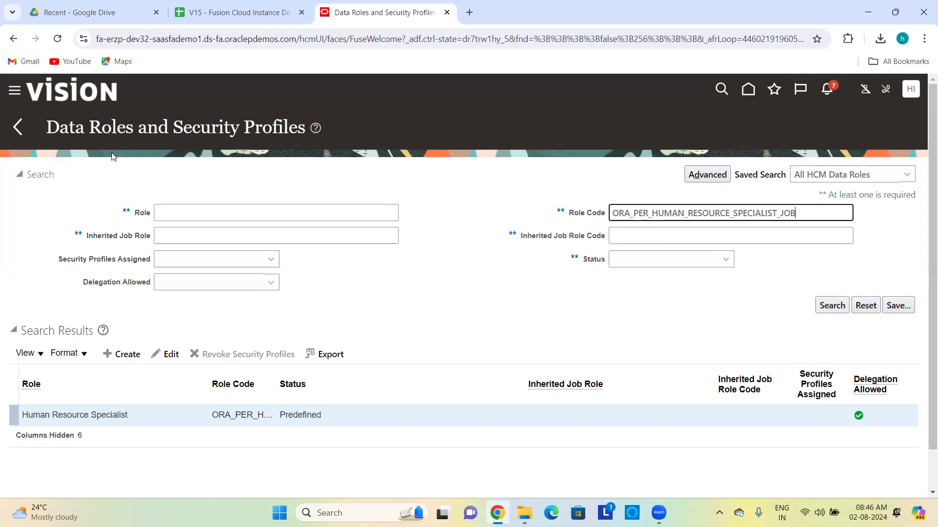
pyautogui.click(122, 415)
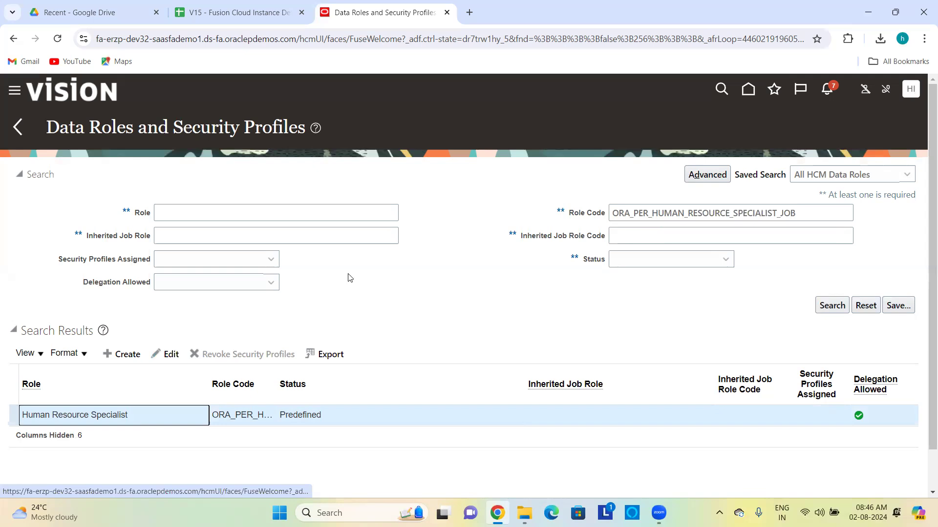
# Step: Edit the Human Resource Specialist data role, accepting the job-role inheritance warning
pyautogui.click(171, 354)
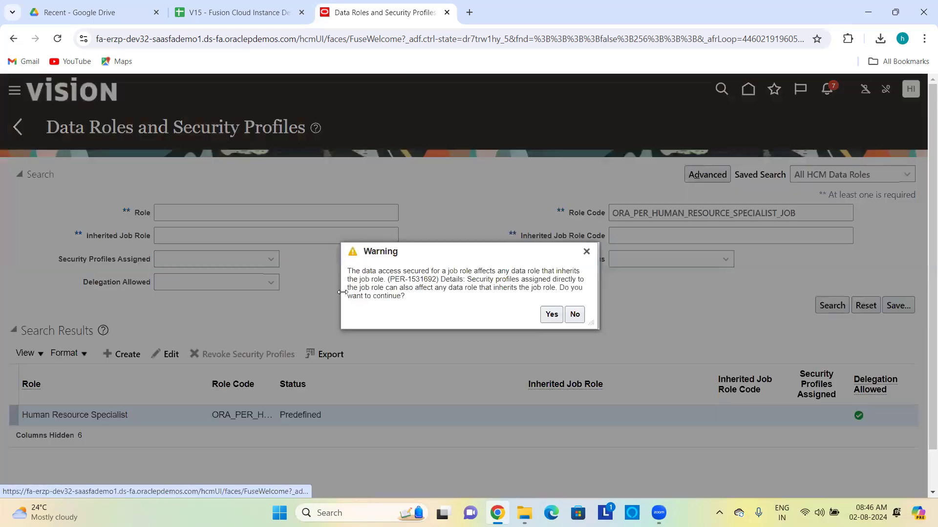
pyautogui.click(551, 315)
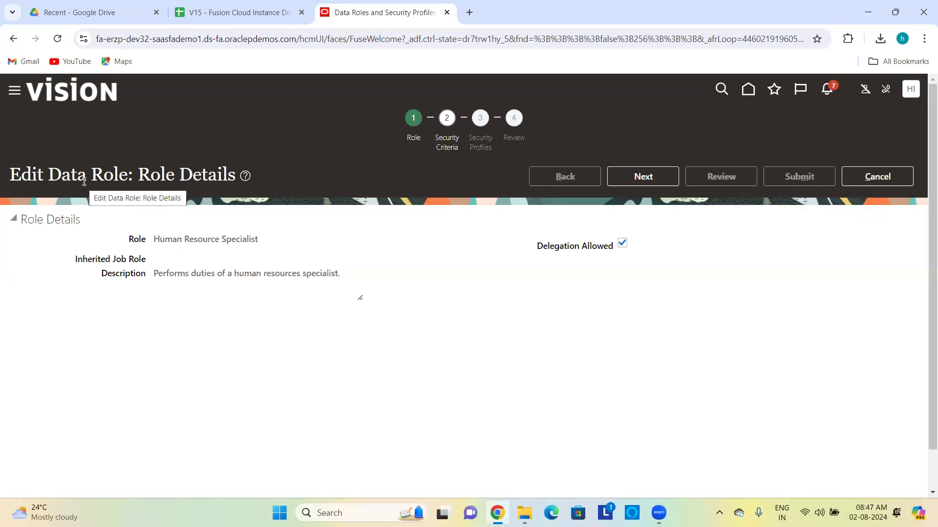
# Step: Move to the Security Criteria step and look through its empty profile sections
pyautogui.click(657, 177)
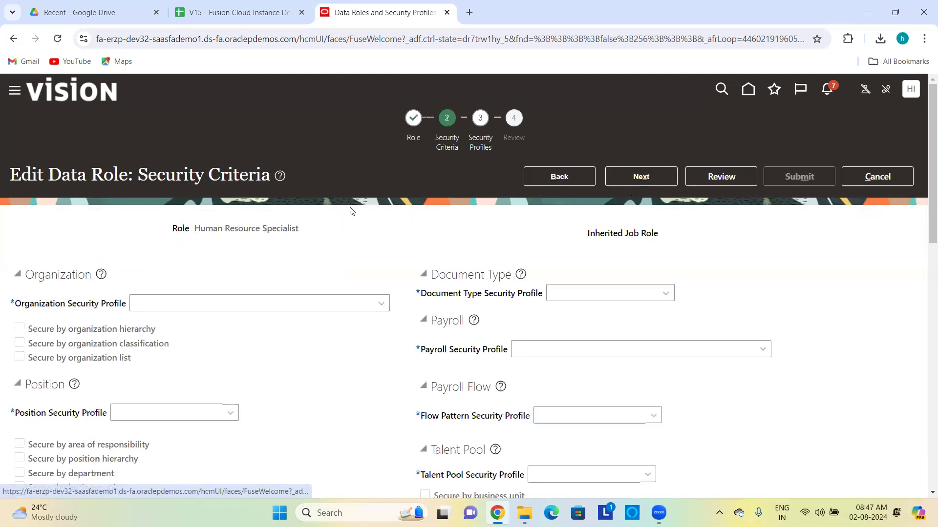
pyautogui.scroll(-2, 350, 211)
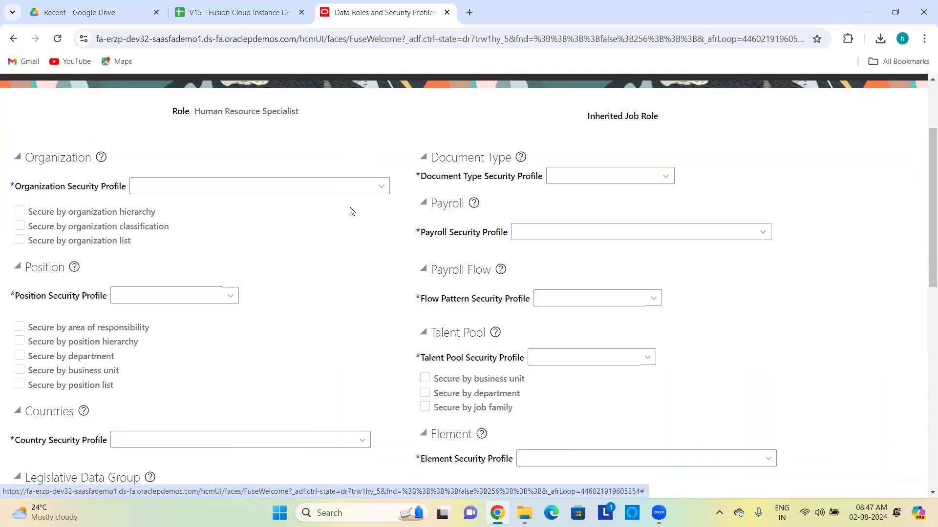
pyautogui.scroll(-8, 351, 211)
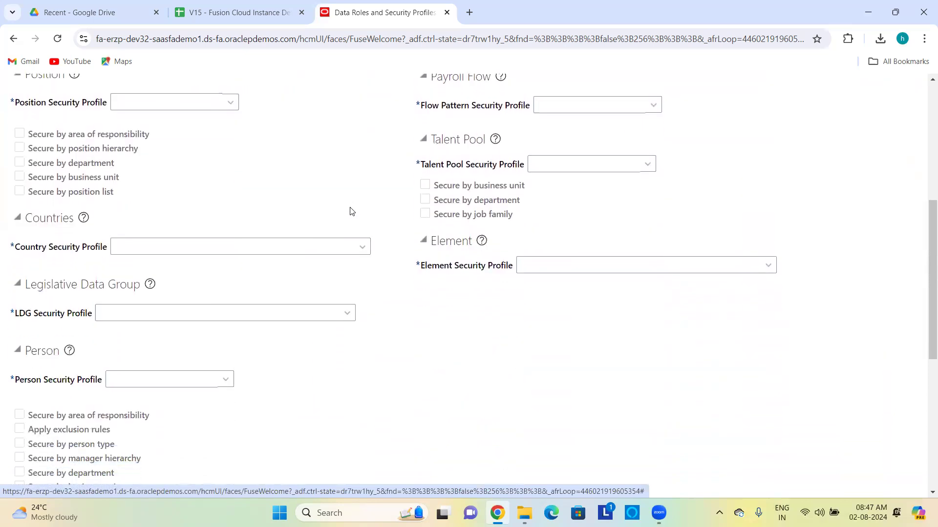
pyautogui.scroll(-3, 350, 211)
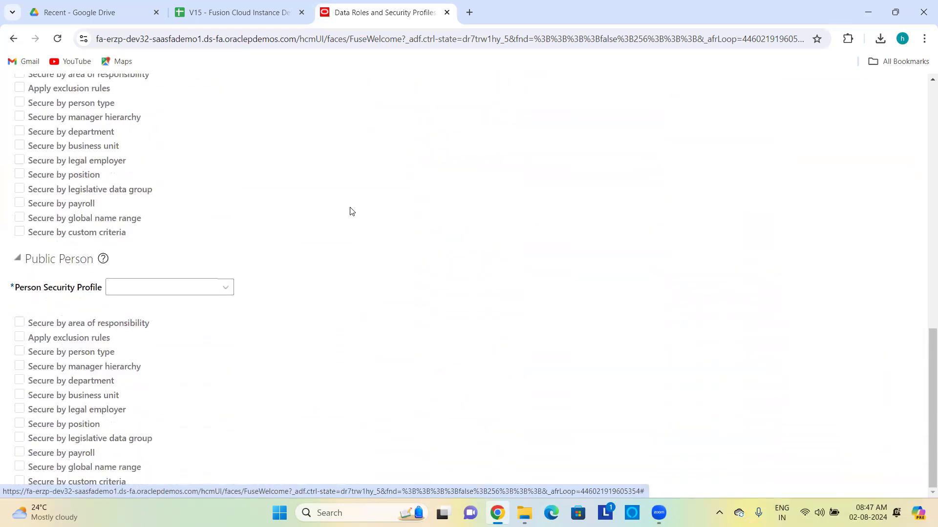
pyautogui.scroll(15, 350, 211)
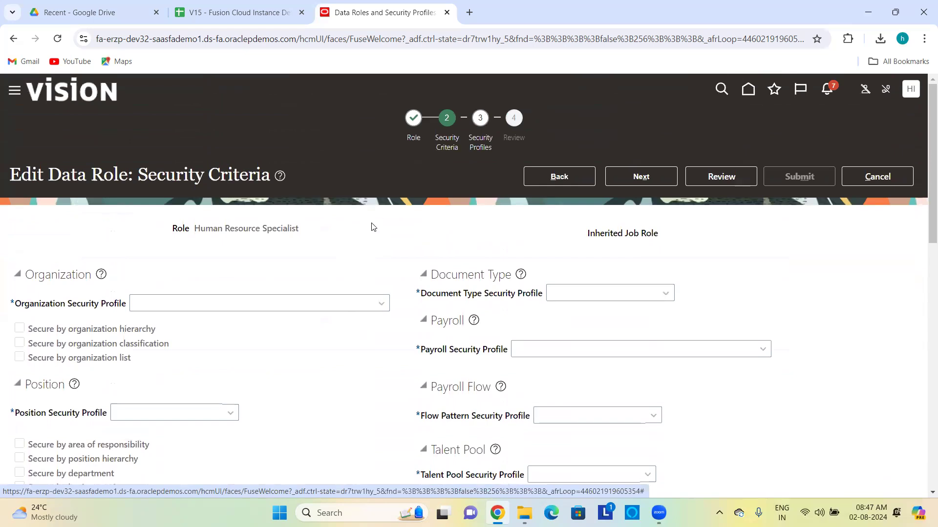
pyautogui.scroll(-2, 211, 293)
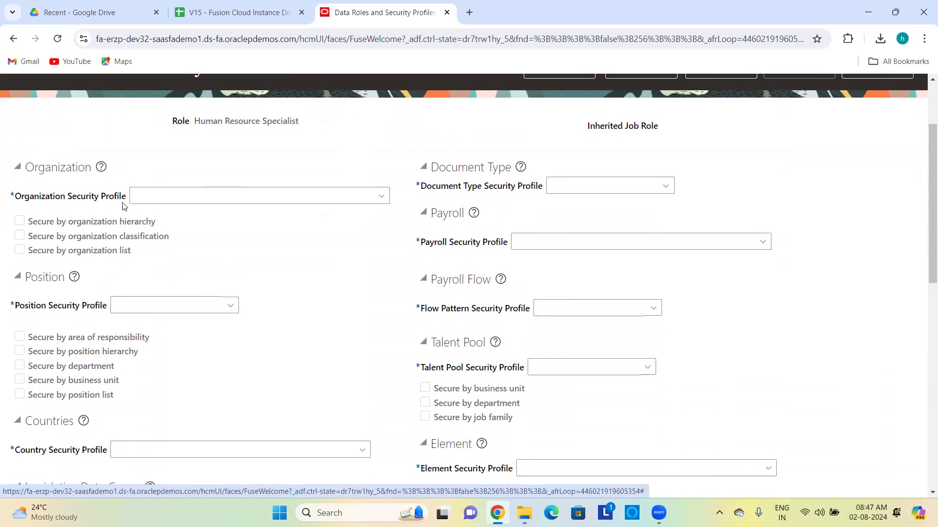
pyautogui.scroll(2, 337, 141)
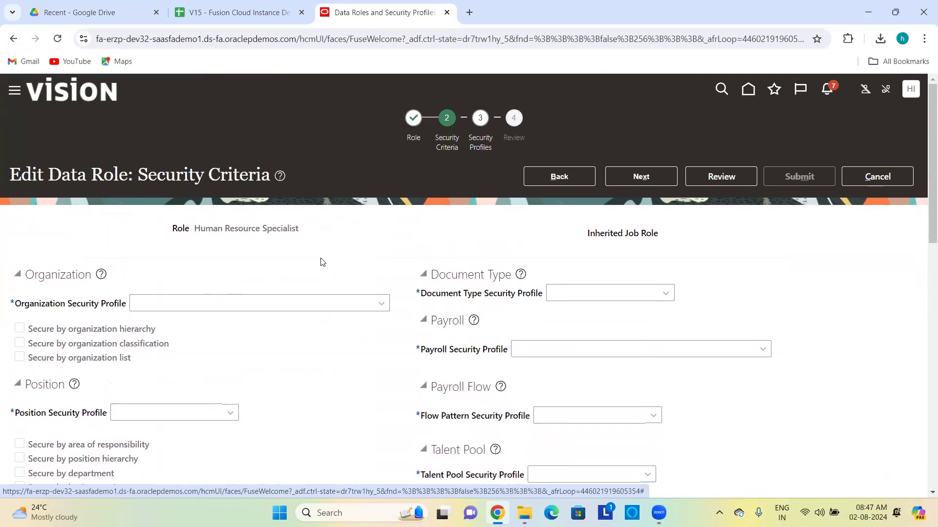
pyautogui.scroll(-1, 320, 261)
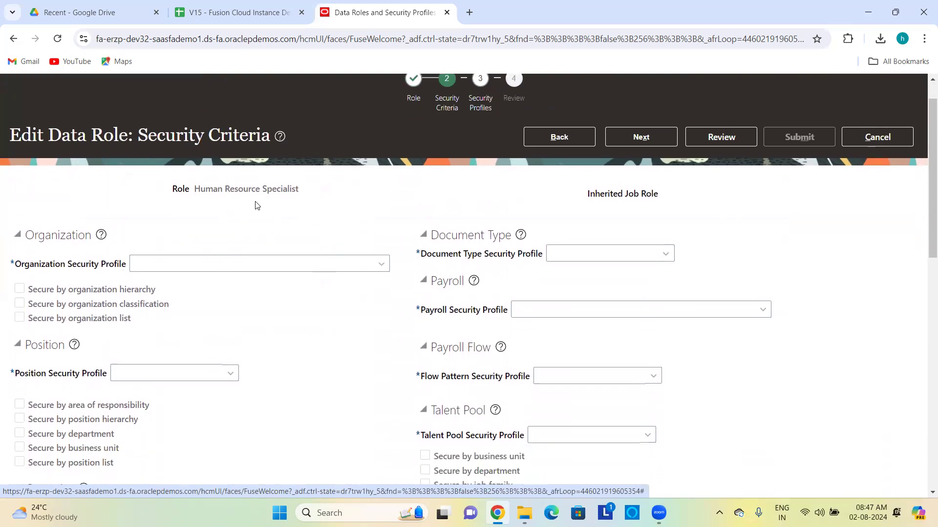
# Step: Place the cursor in the Organization Security Profile field
pyautogui.click(231, 263)
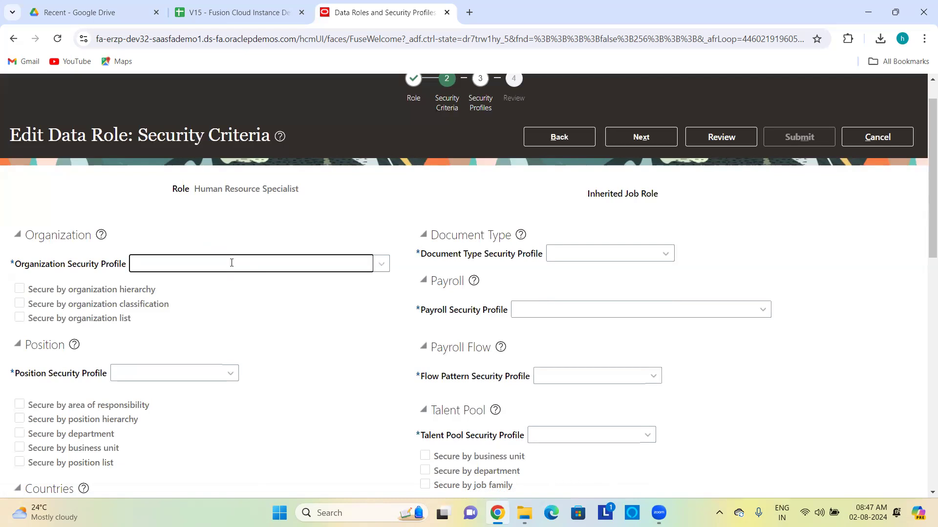
pyautogui.moveTo(234, 188); pyautogui.dragTo(78, 292)
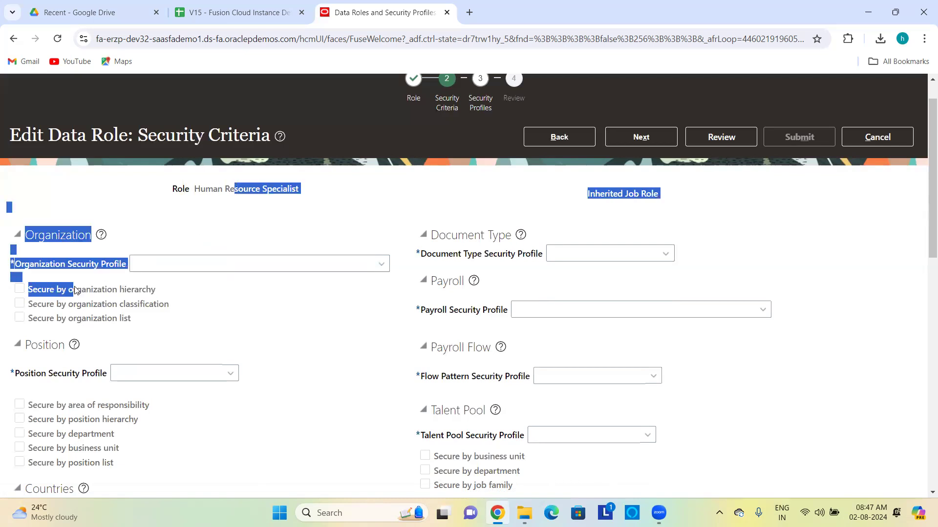
pyautogui.click(218, 214)
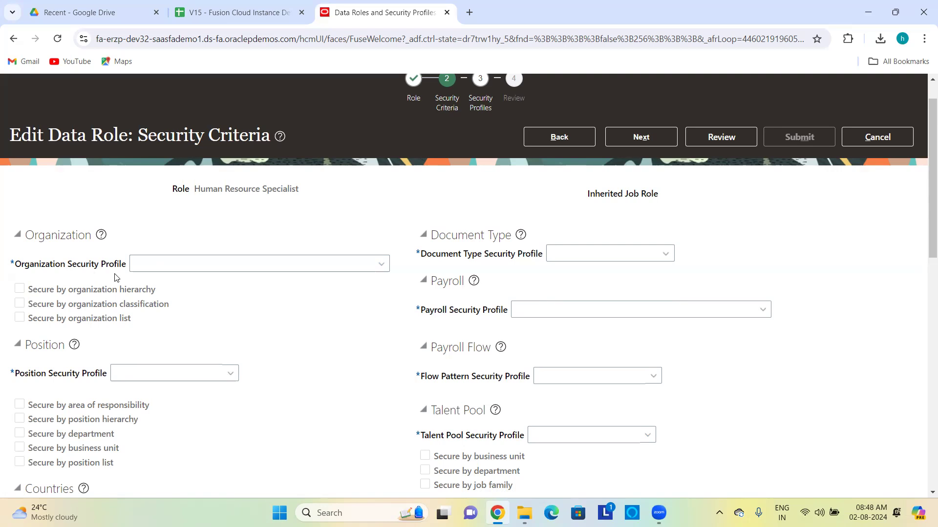
pyautogui.click(142, 264)
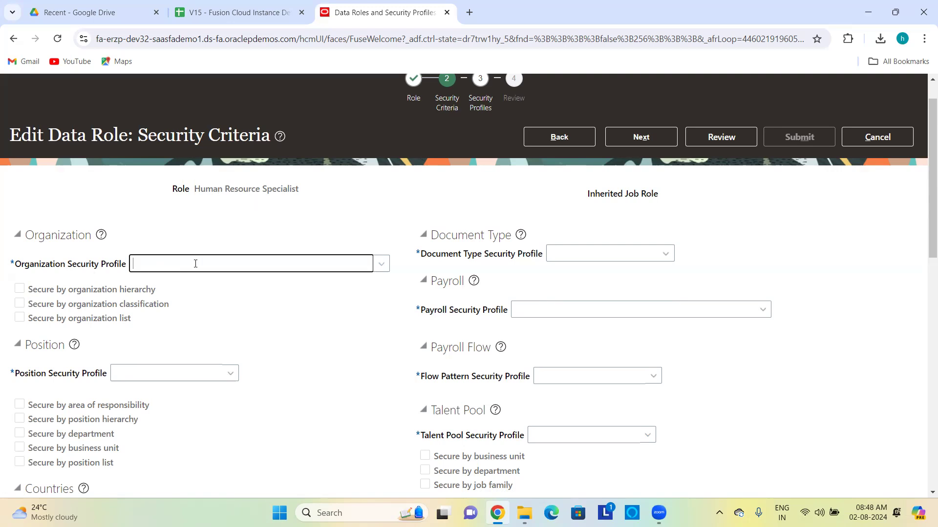
# Step: Enter View All in the Organization and Position profile fields, giving View All Organizations and View All Positions
pyautogui.write('View All')
pyautogui.press('Tab')
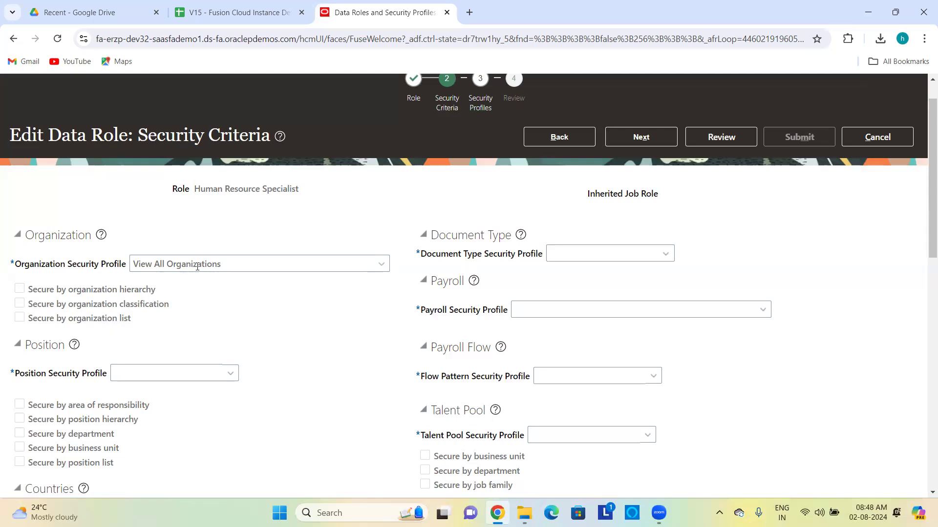
pyautogui.rightClick(227, 302)
pyautogui.click(200, 202)
pyautogui.scroll(-3, 180, 195)
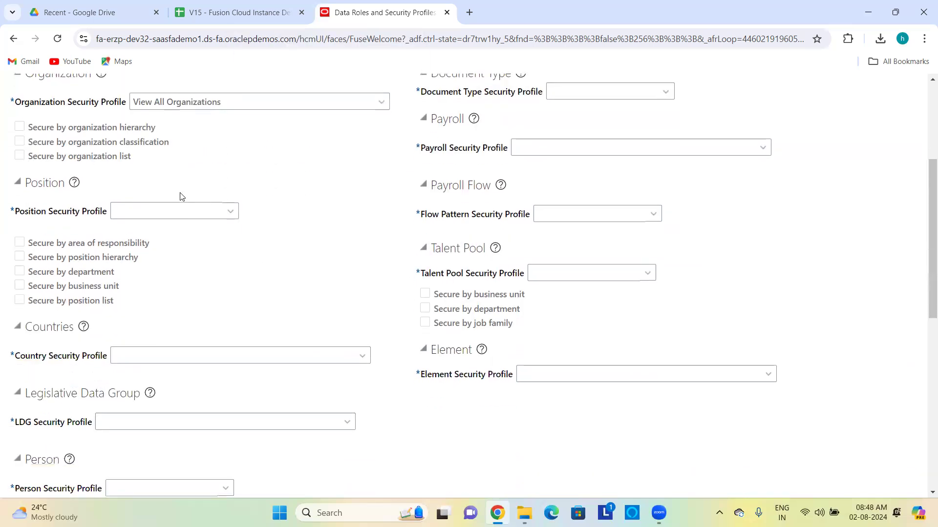
pyautogui.click(142, 209)
pyautogui.write('View All Positions')
# Step: Enter View All for the Country and LDG profiles, giving View All Countries and View All Legislative Data Groups
pyautogui.scroll(-3, 215, 286)
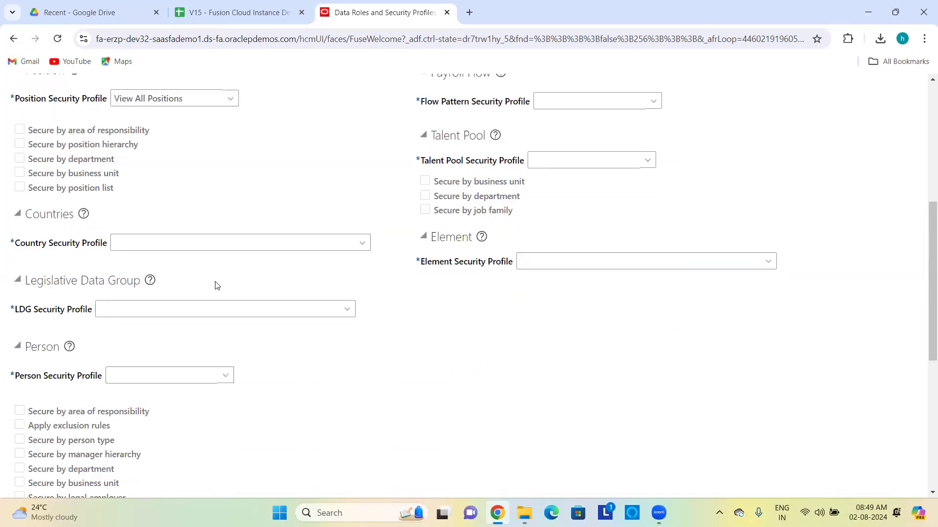
pyautogui.click(169, 221)
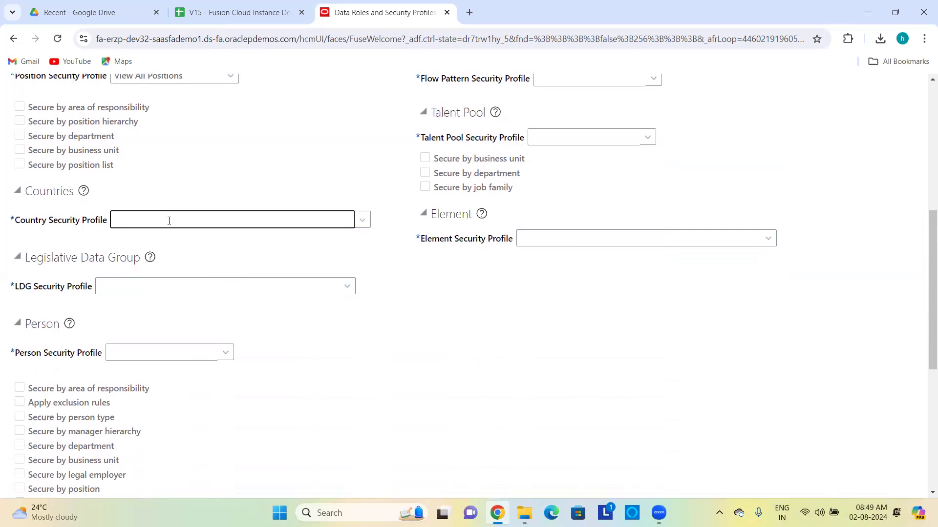
pyautogui.write('View All Countries')
pyautogui.click(195, 288)
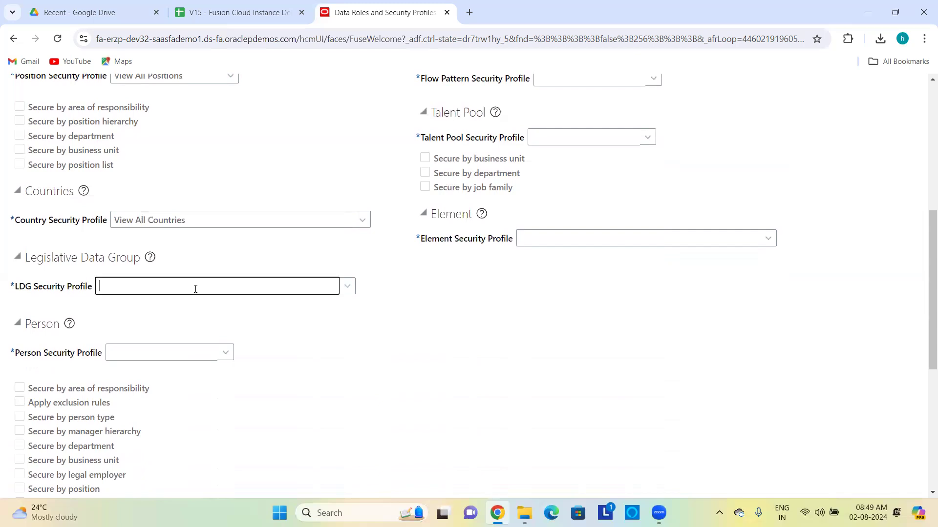
pyautogui.write('View All')
pyautogui.press('Tab')
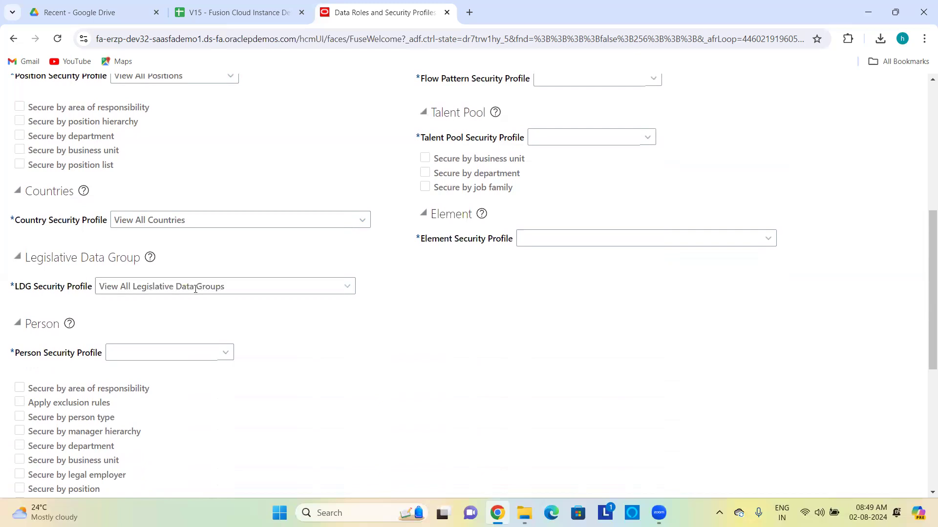
pyautogui.rightClick(155, 308)
pyautogui.click(130, 296)
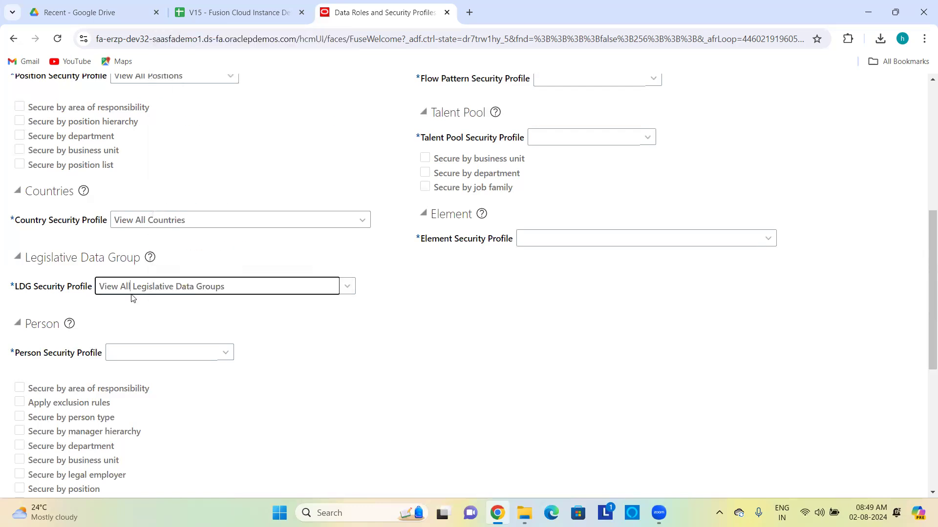
pyautogui.scroll(7, 131, 296)
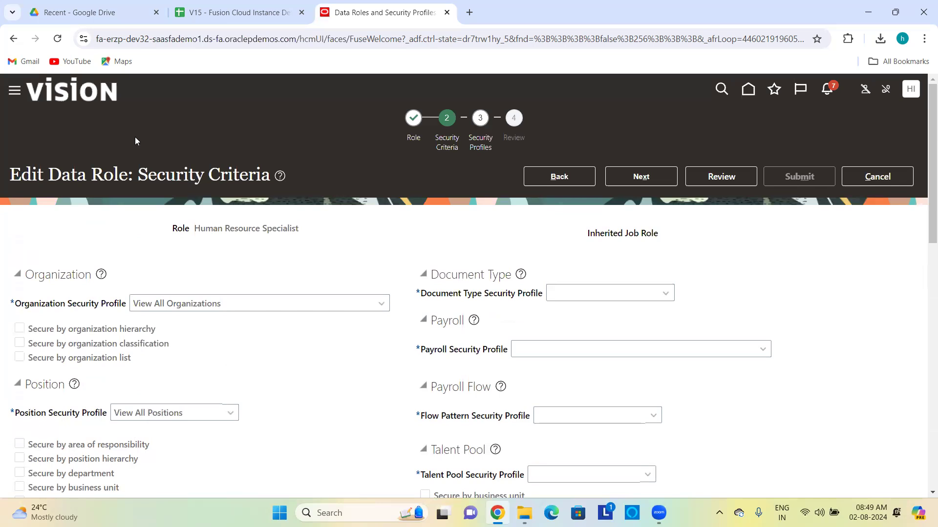
pyautogui.scroll(-5, 236, 247)
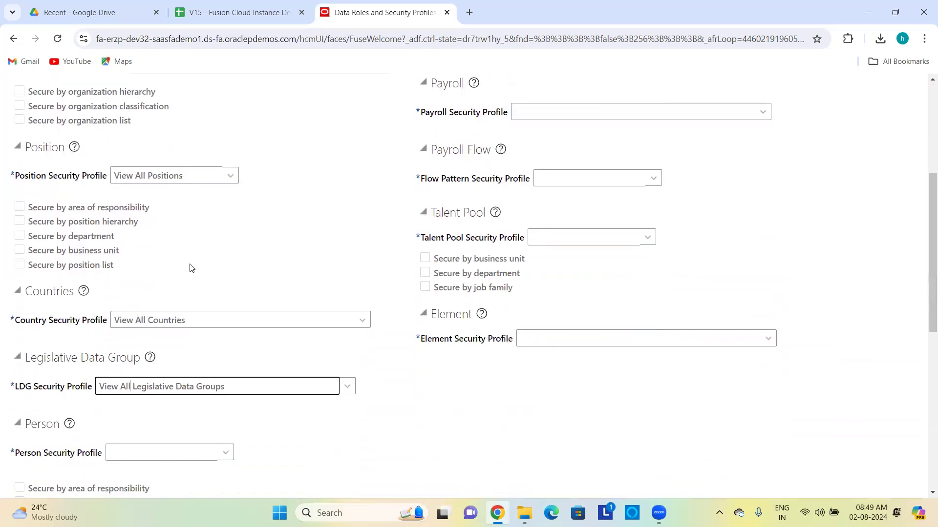
pyautogui.scroll(-3, 160, 386)
# Step: Search View All in the Person Security Profile and choose View All People rather than View All Workers
pyautogui.click(128, 294)
pyautogui.scroll(-2, 128, 294)
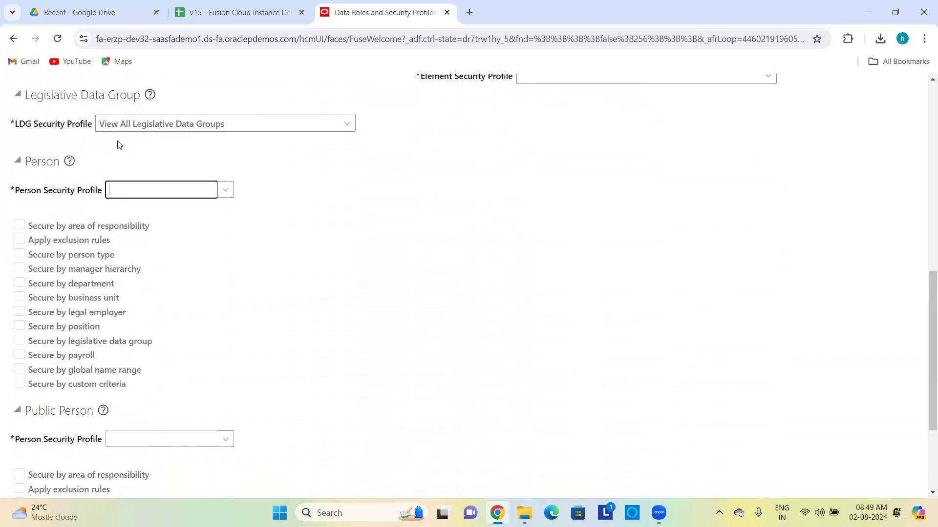
pyautogui.write('View All')
pyautogui.press('Tab')
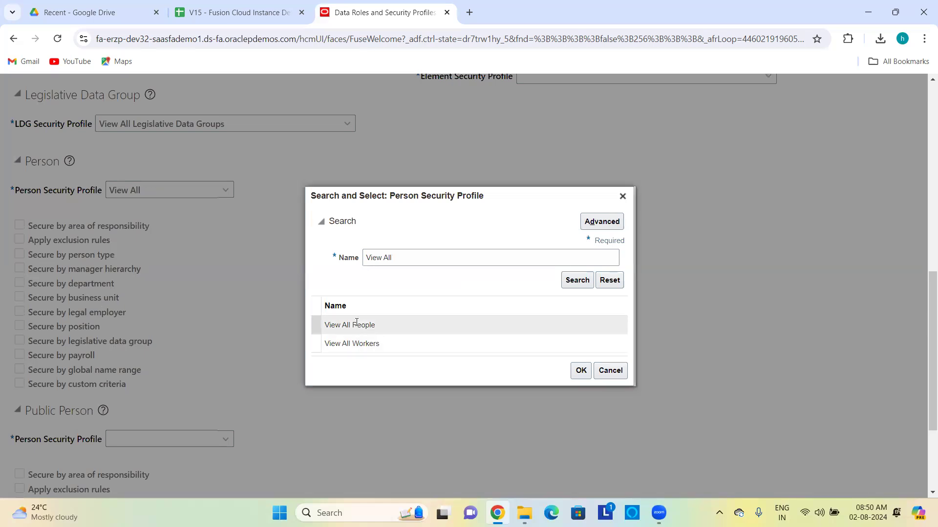
pyautogui.click(384, 346)
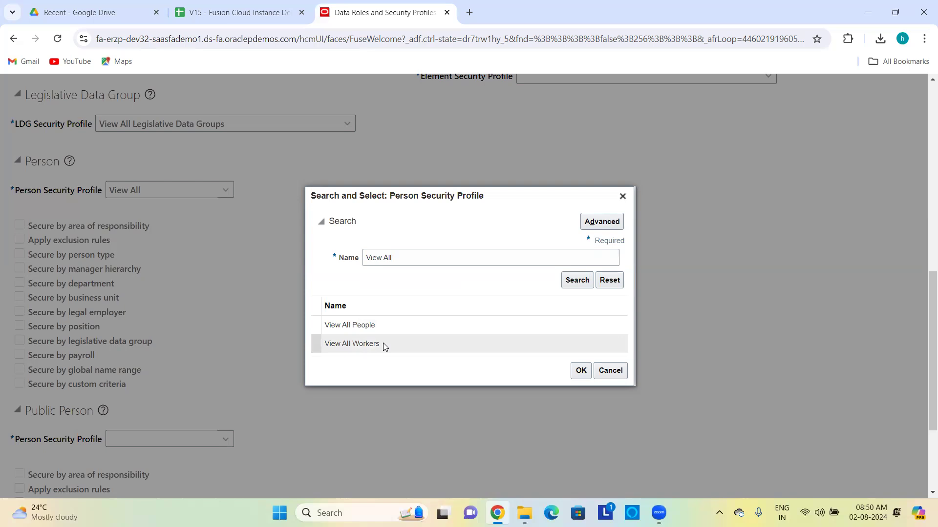
pyautogui.click(366, 325)
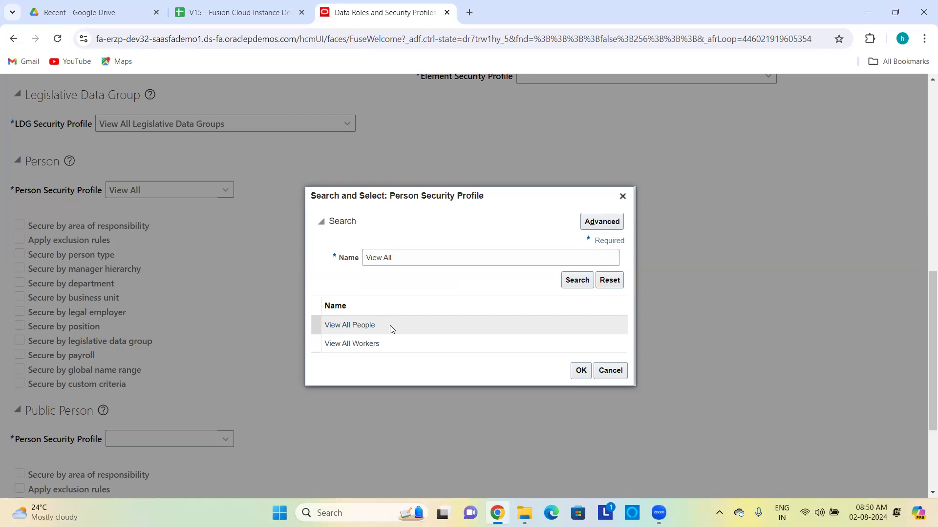
pyautogui.click(389, 325)
pyautogui.click(581, 371)
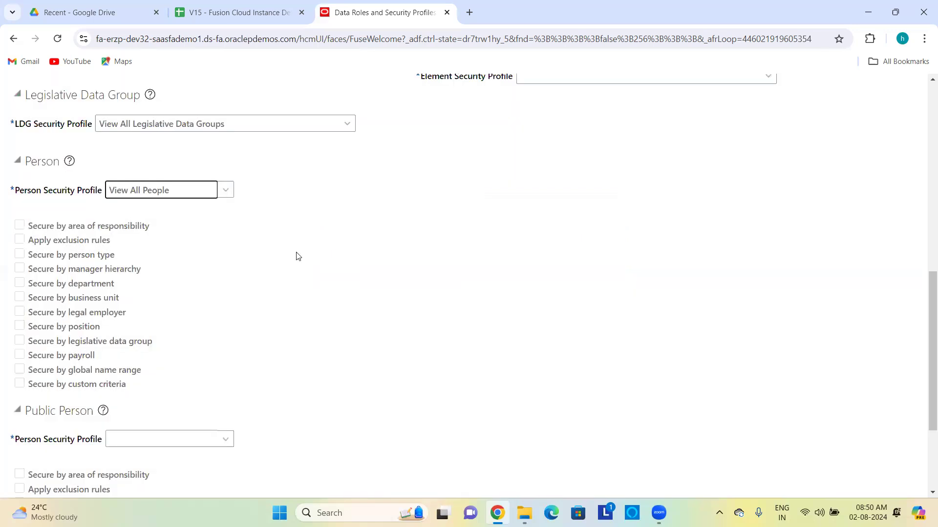
# Step: Enter View All in the Public Person profile and pick View All People from the search results
pyautogui.scroll(-1, 296, 255)
pyautogui.scroll(-1, 261, 270)
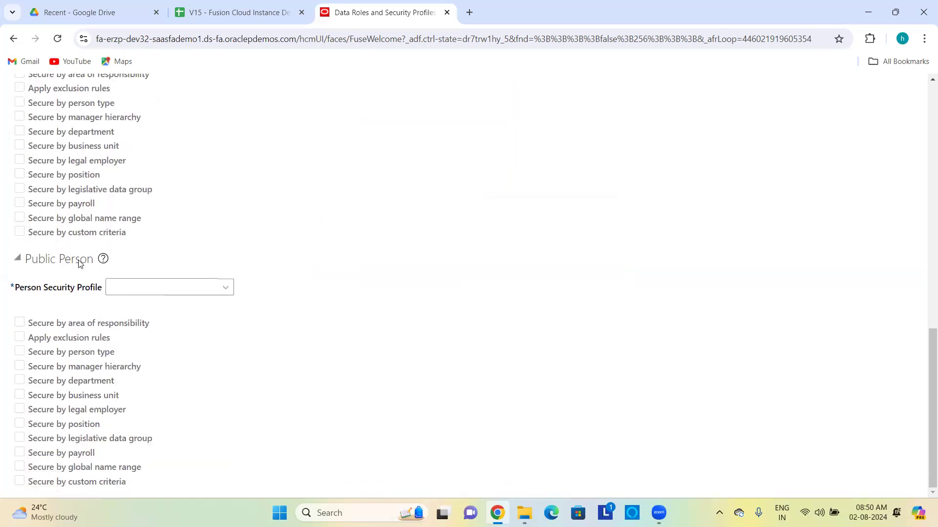
pyautogui.scroll(2, 76, 262)
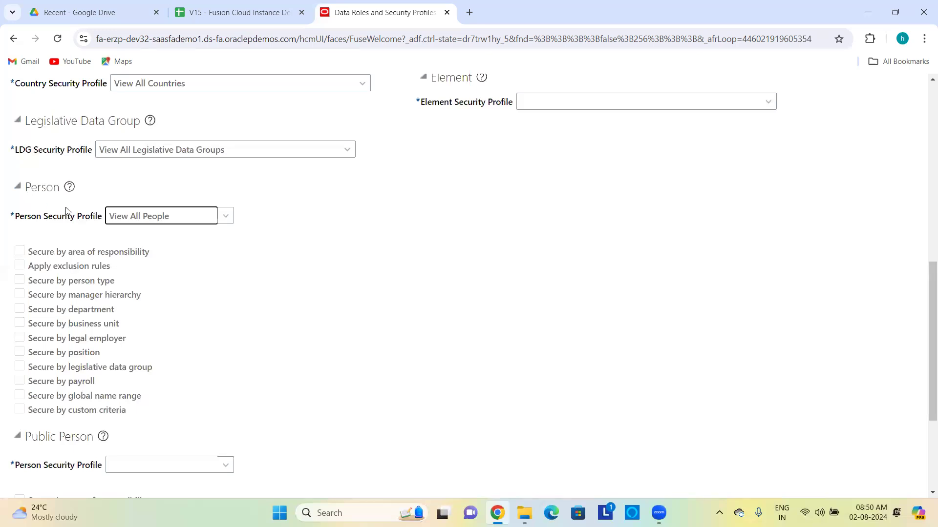
pyautogui.scroll(-2, 65, 208)
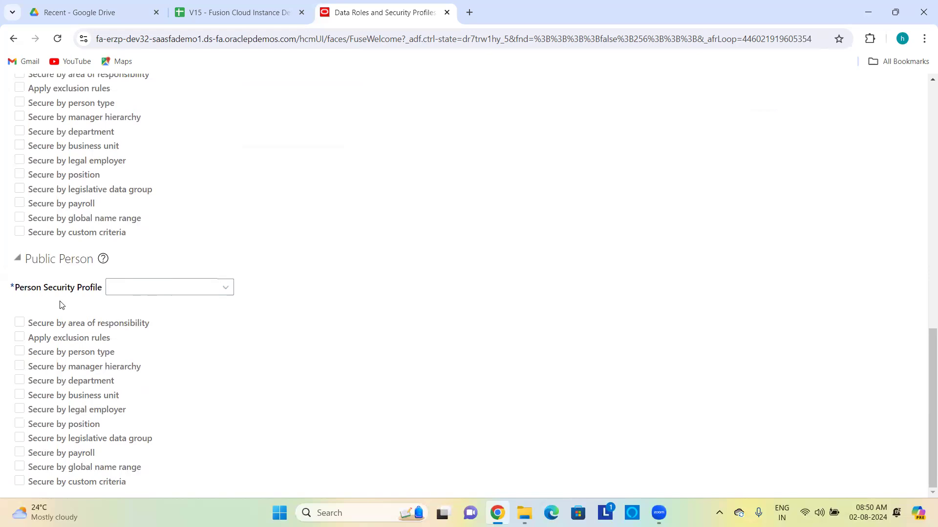
pyautogui.click(119, 285)
pyautogui.write('View All')
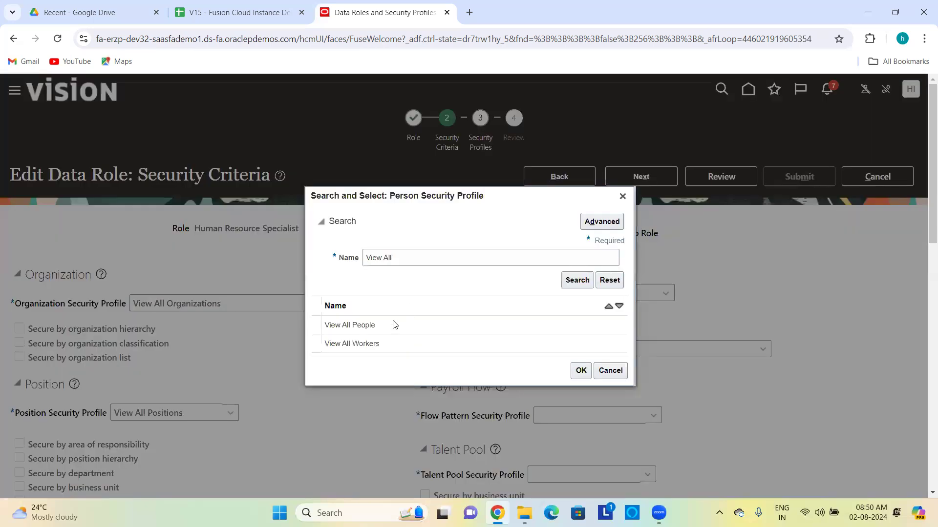
pyautogui.click(392, 323)
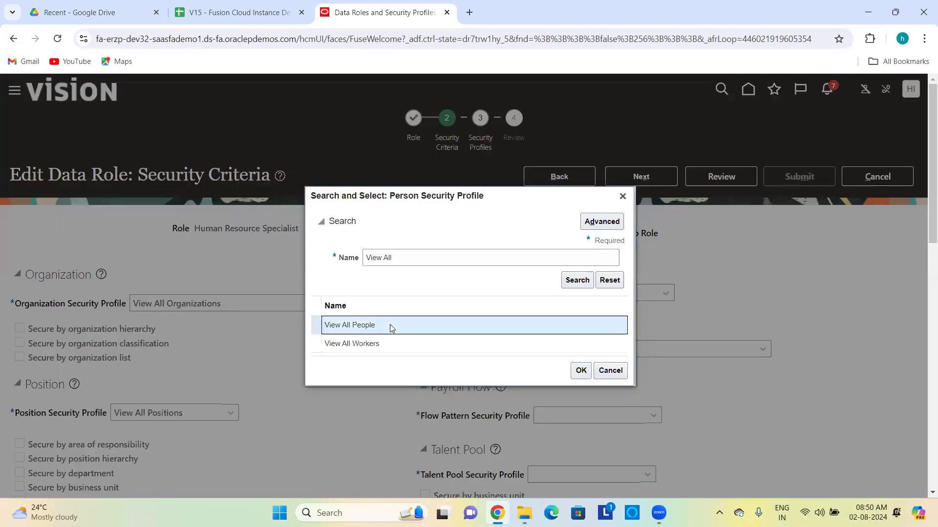
pyautogui.click(579, 371)
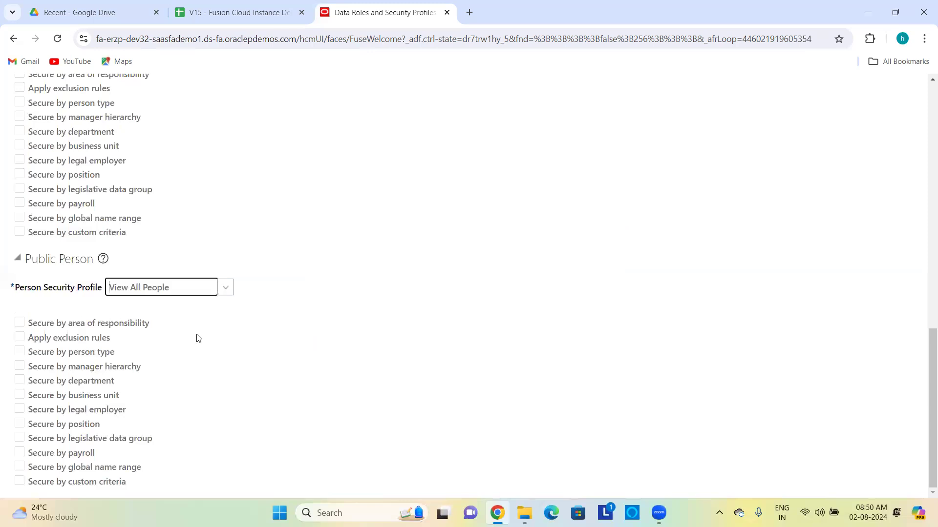
pyautogui.scroll(2, 382, 289)
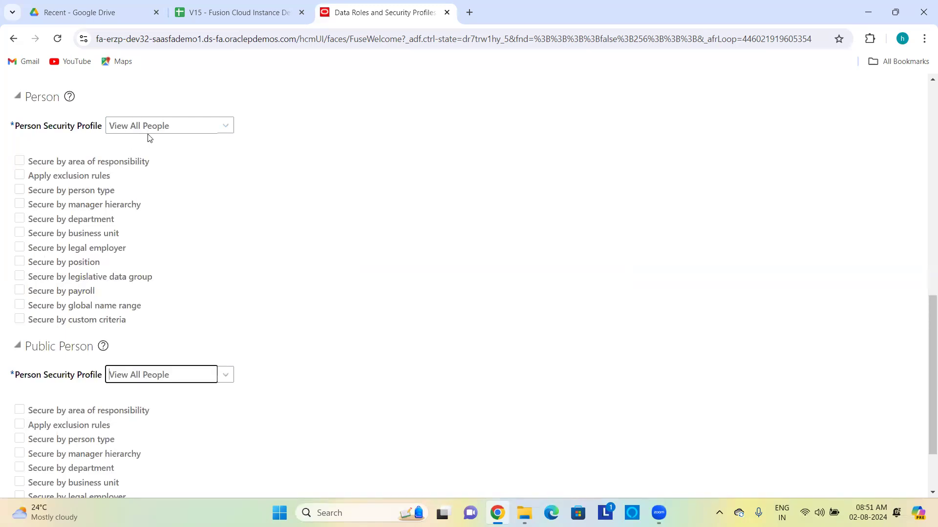
pyautogui.scroll(-2, 140, 366)
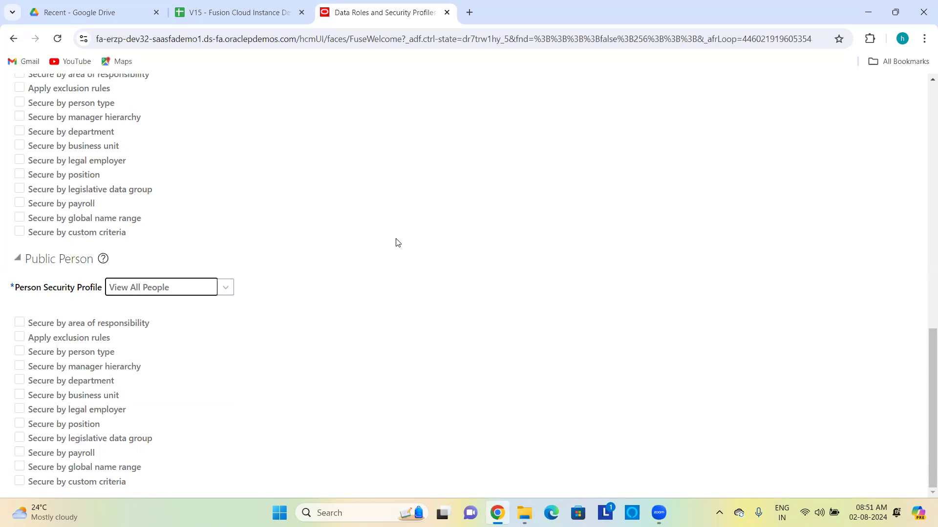
pyautogui.scroll(15, 188, 309)
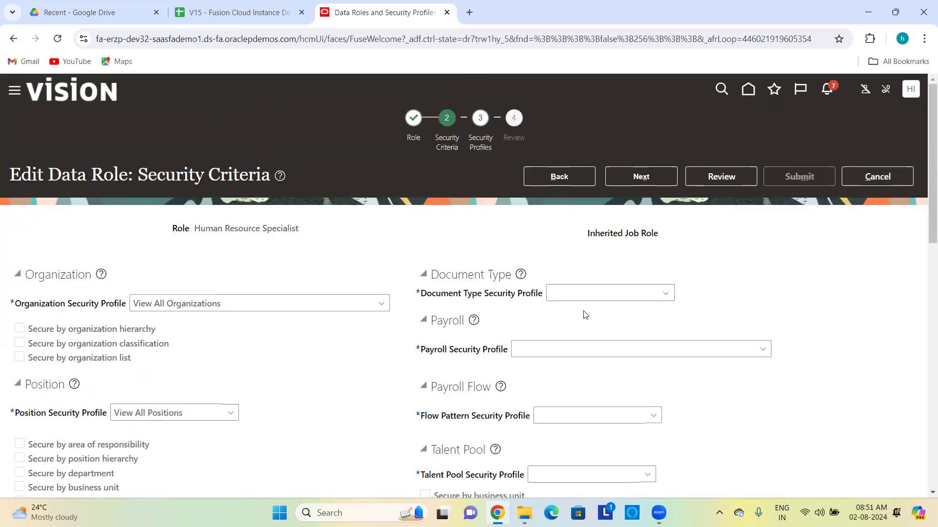
# Step: Enter View All for the Document Type, Payroll and Flow Pattern security profiles
pyautogui.click(607, 292)
pyautogui.write('View All')
pyautogui.press('Tab')
pyautogui.scroll(-3, 576, 274)
pyautogui.click(556, 222)
pyautogui.write('View All')
pyautogui.press('Tab')
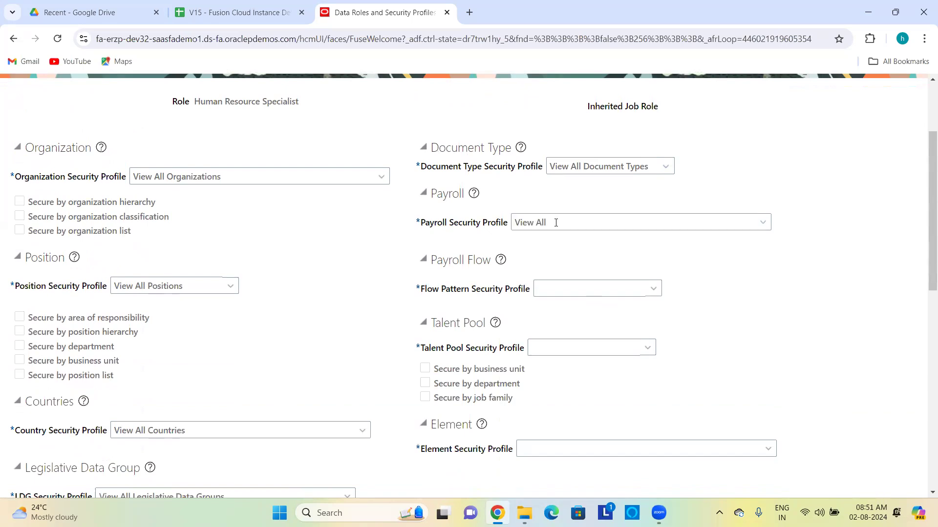
pyautogui.click(551, 290)
pyautogui.write('ll')
pyautogui.press('Tab')
# Step: Set the Talent Pool security profile to View All Talent Pools
pyautogui.scroll(-2, 552, 309)
pyautogui.click(552, 233)
pyautogui.write('View All')
pyautogui.press('Tab')
pyautogui.click(428, 315)
pyautogui.click(411, 337)
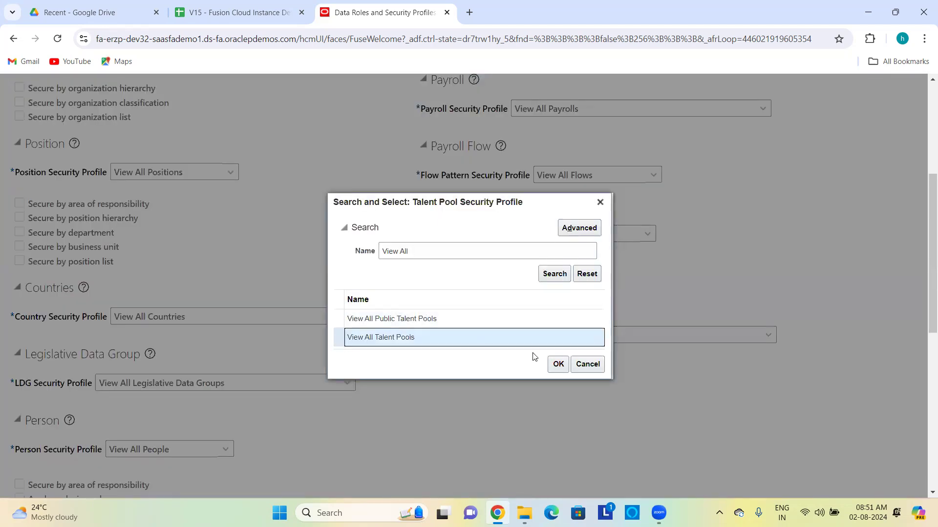
pyautogui.click(557, 364)
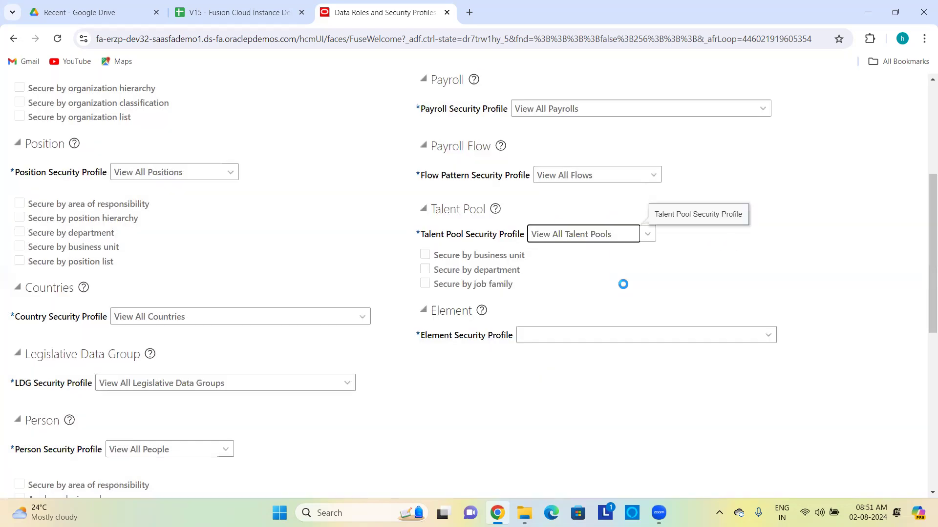
# Step: Set the Element security profile to View All Elements and proceed to the next step
pyautogui.scroll(-2, 605, 292)
pyautogui.click(557, 241)
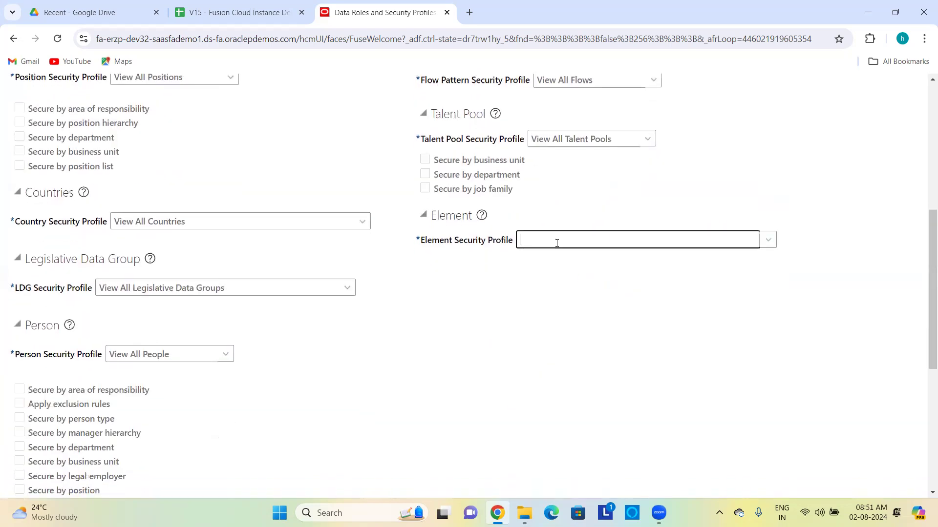
pyautogui.press('Tab')
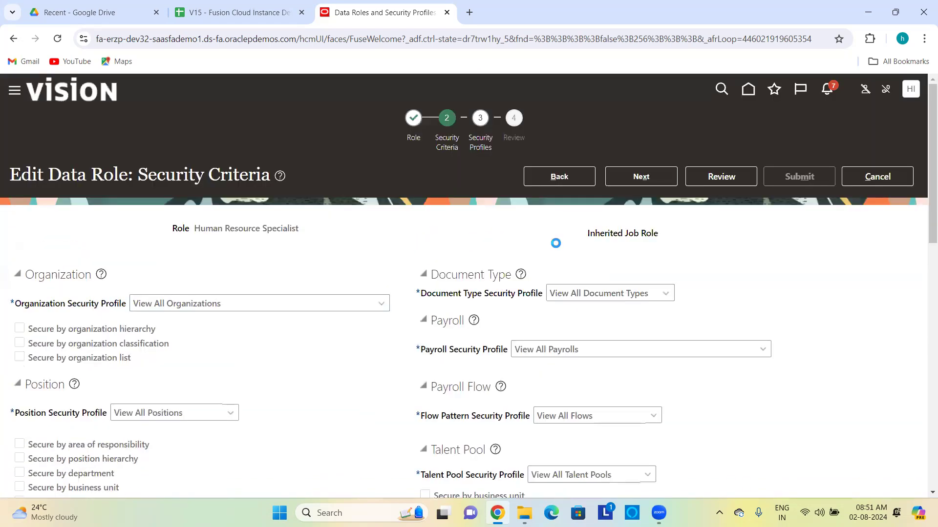
pyautogui.scroll(-1, 575, 307)
pyautogui.scroll(8, 570, 250)
pyautogui.click(631, 184)
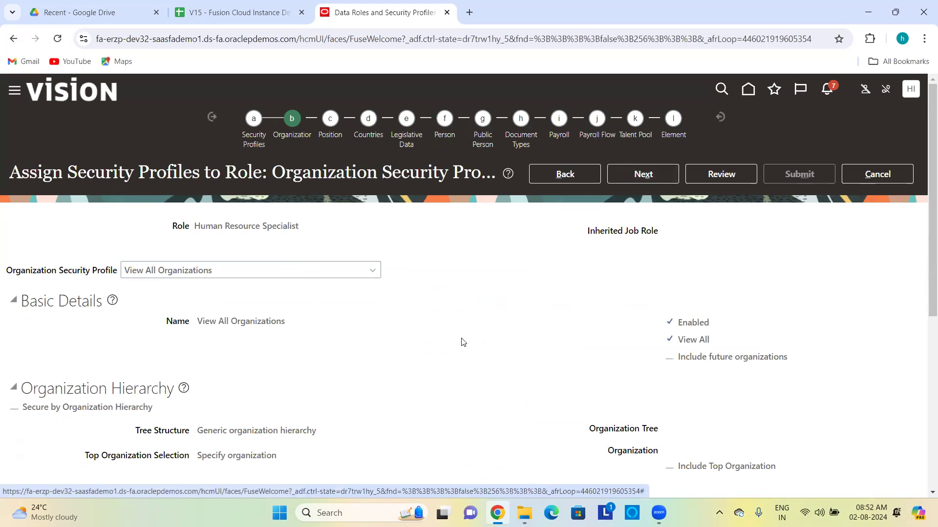
# Step: Check the Human Resource Specialist data role's organization security settings, then review and submit the role
pyautogui.scroll(-5, 506, 350)
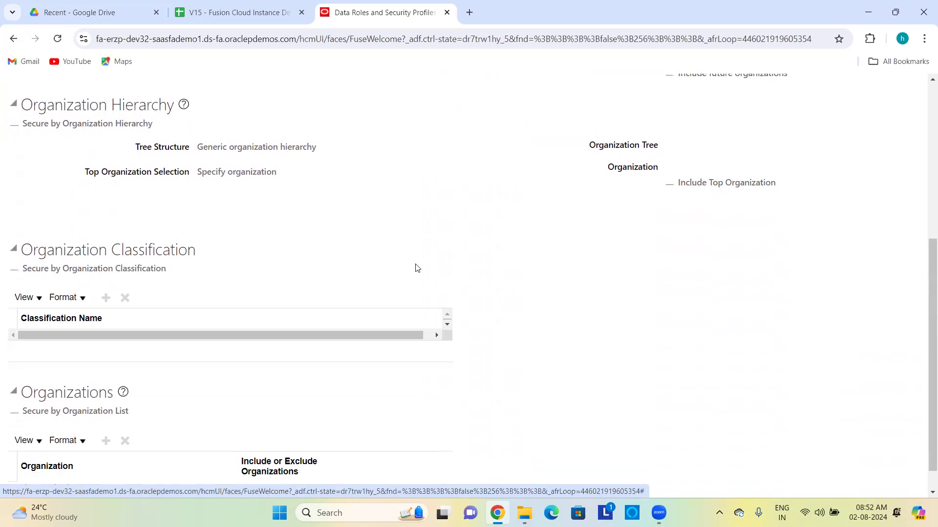
pyautogui.scroll(-1, 416, 267)
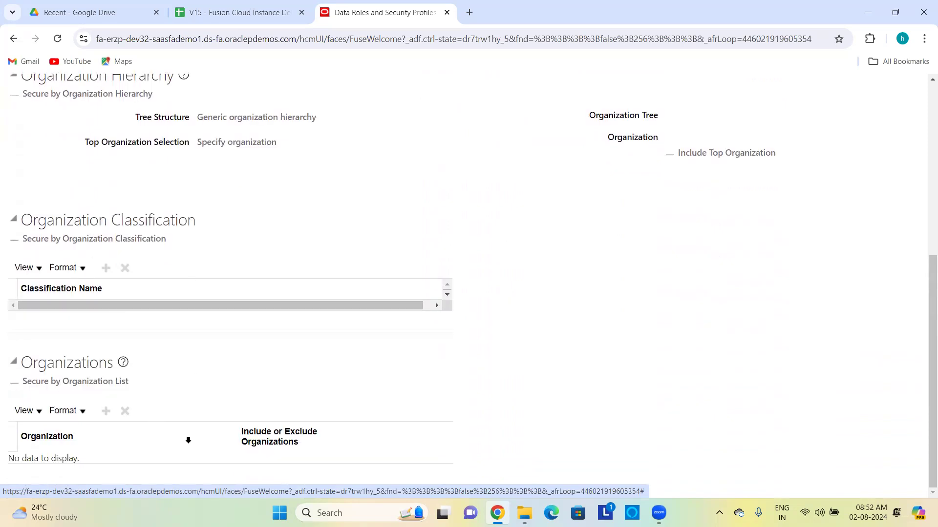
pyautogui.scroll(6, 346, 359)
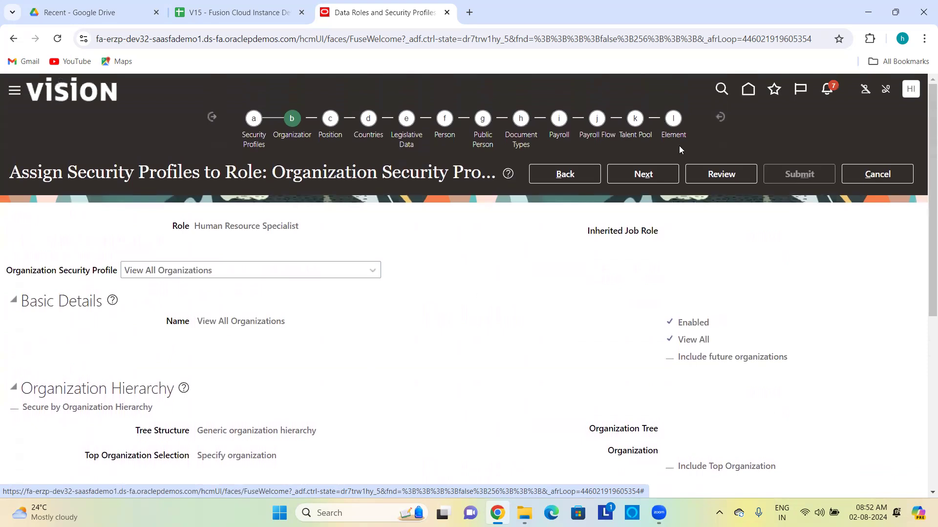
pyautogui.click(739, 177)
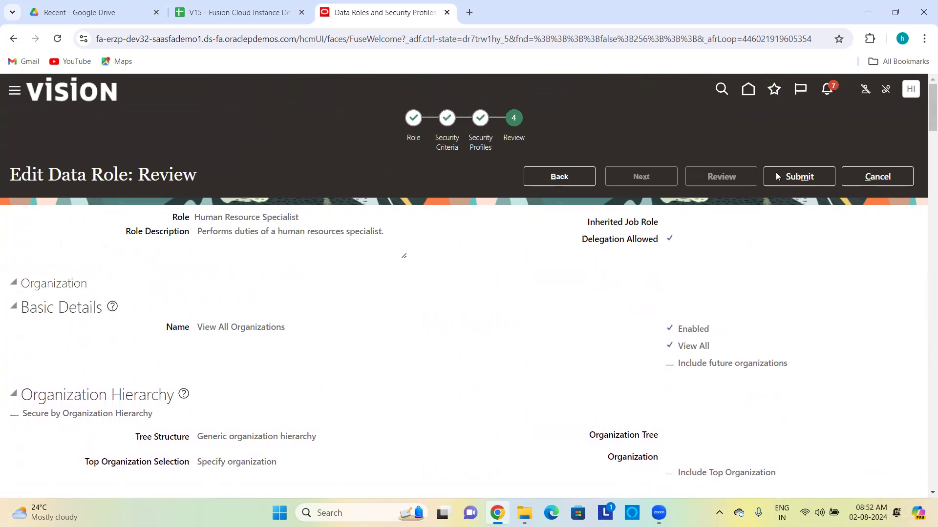
pyautogui.click(777, 177)
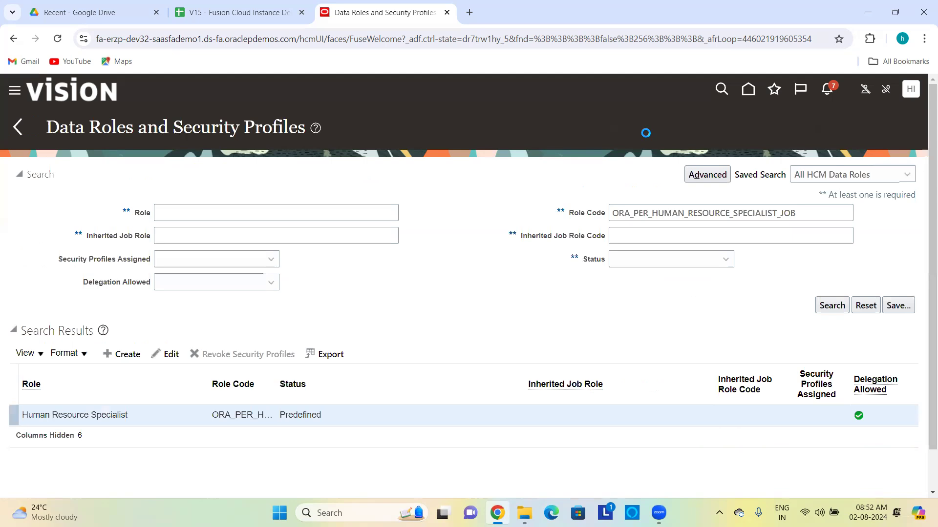
# Step: Rerun the data role search to confirm Human Resource Specialist now has security profiles assigned
pyautogui.click(833, 305)
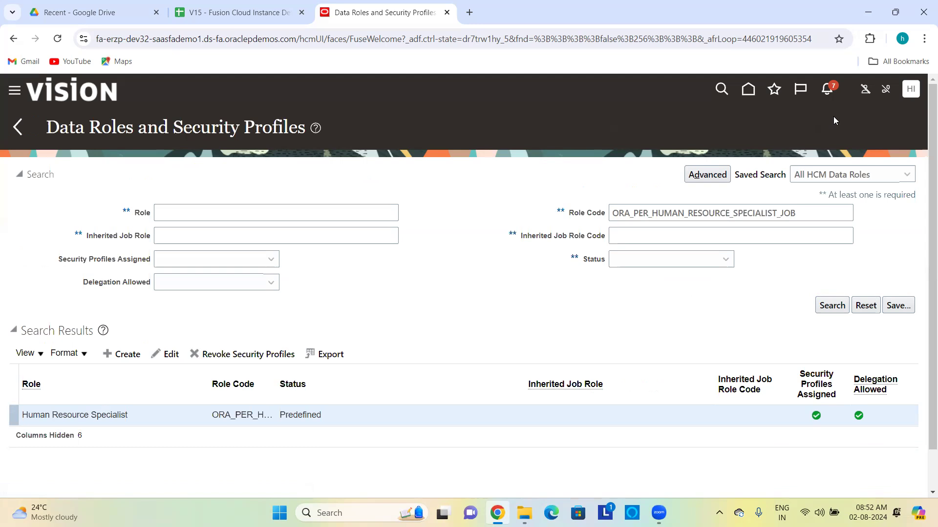
pyautogui.click(908, 89)
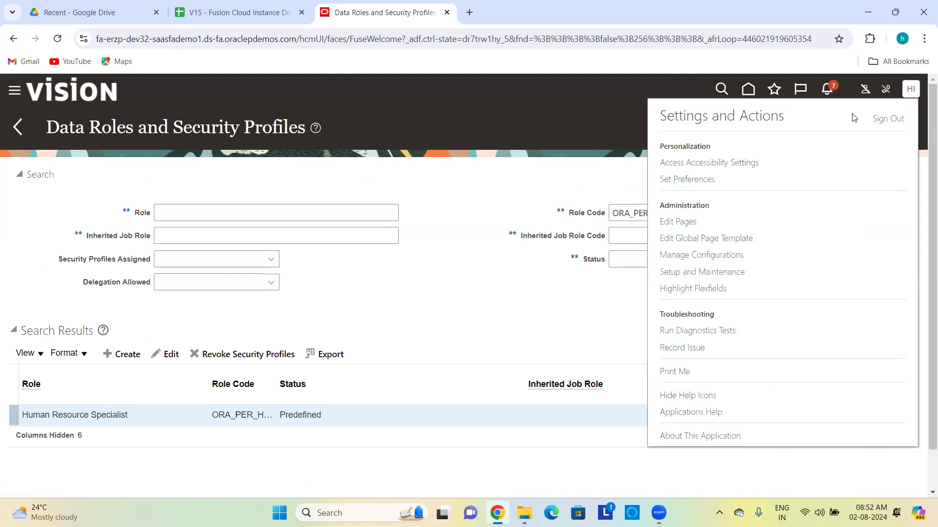
# Step: Sign out and sign back in as the test user with their user ID and password
pyautogui.click(893, 119)
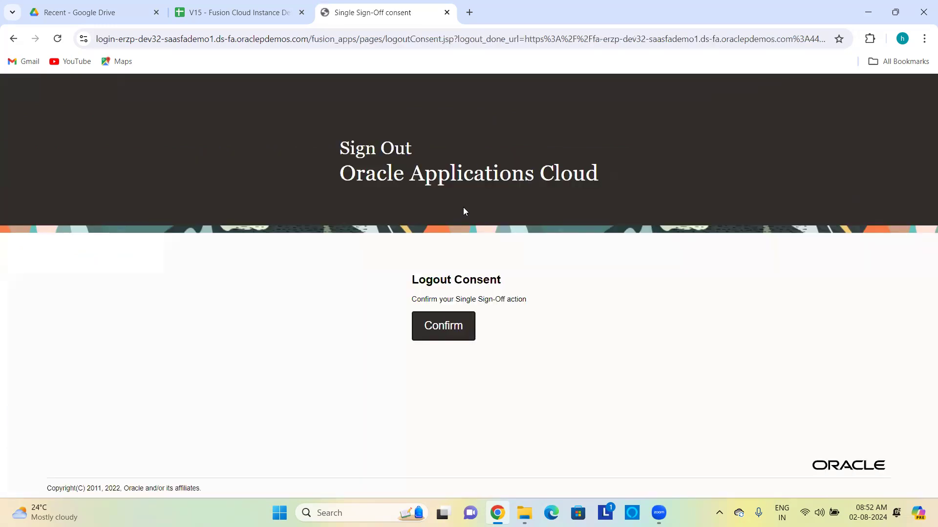
pyautogui.click(453, 327)
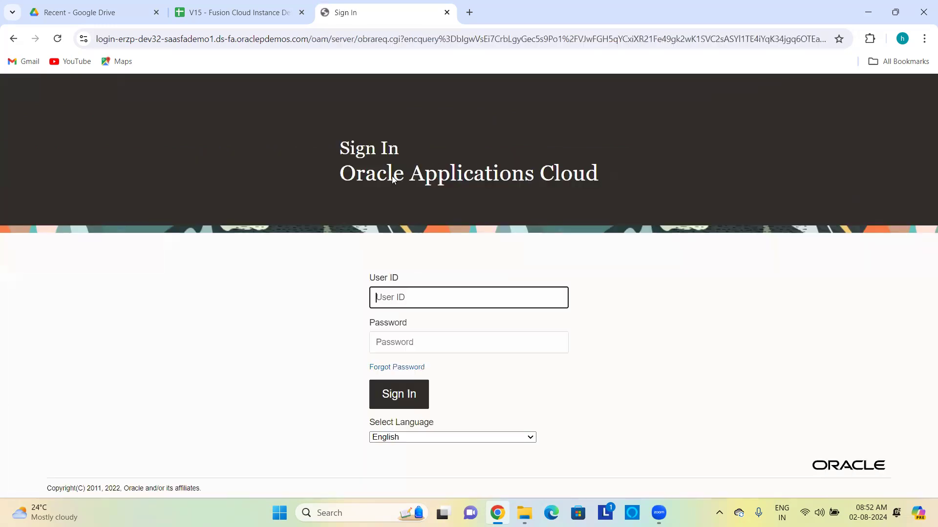
pyautogui.write('t')
pyautogui.write('irst.last')
pyautogui.press('Tab')
pyautogui.write('•••••••')
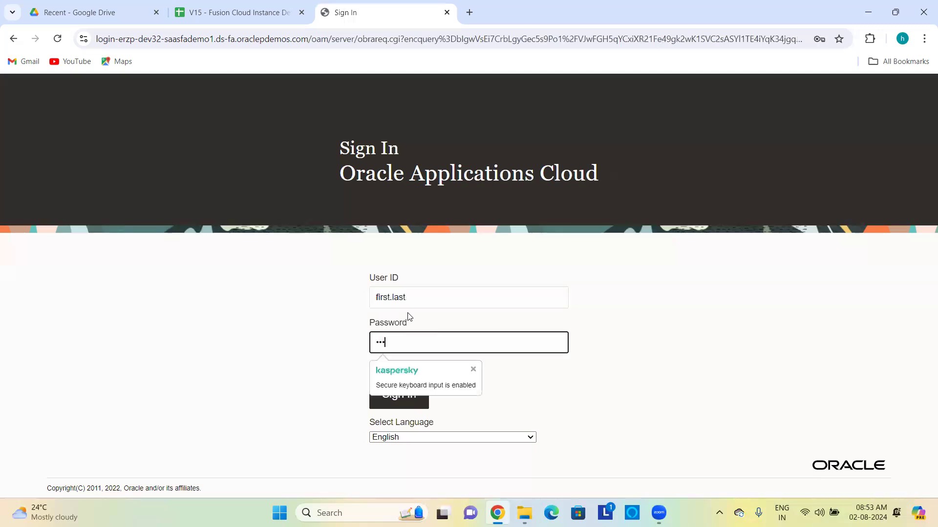
pyautogui.write('•••')
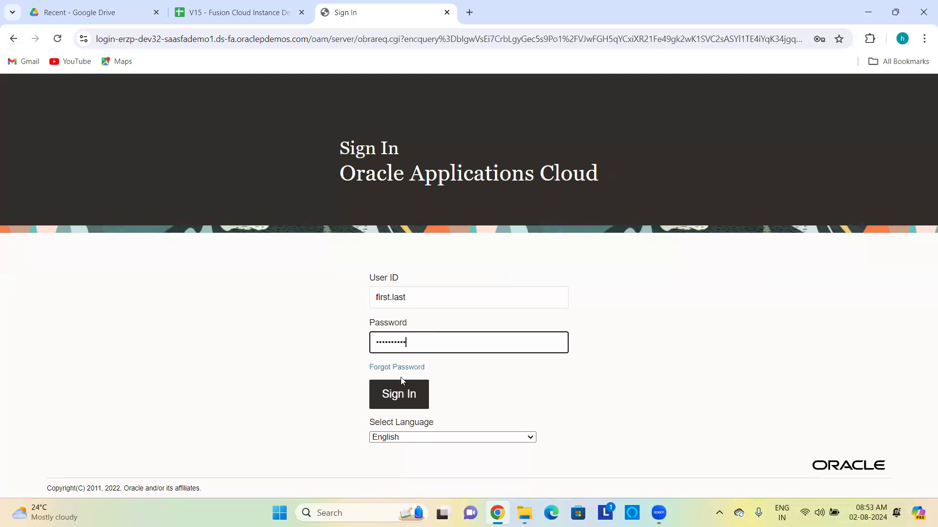
pyautogui.click(399, 397)
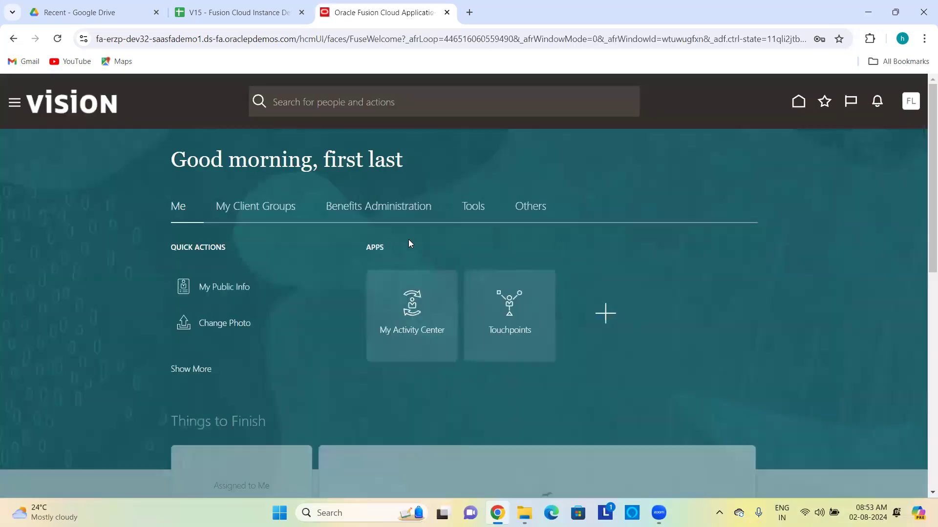
# Step: Start Hire an Employee under My Client Groups, inspect the Legal Employer list, then discard the hire
pyautogui.click(260, 209)
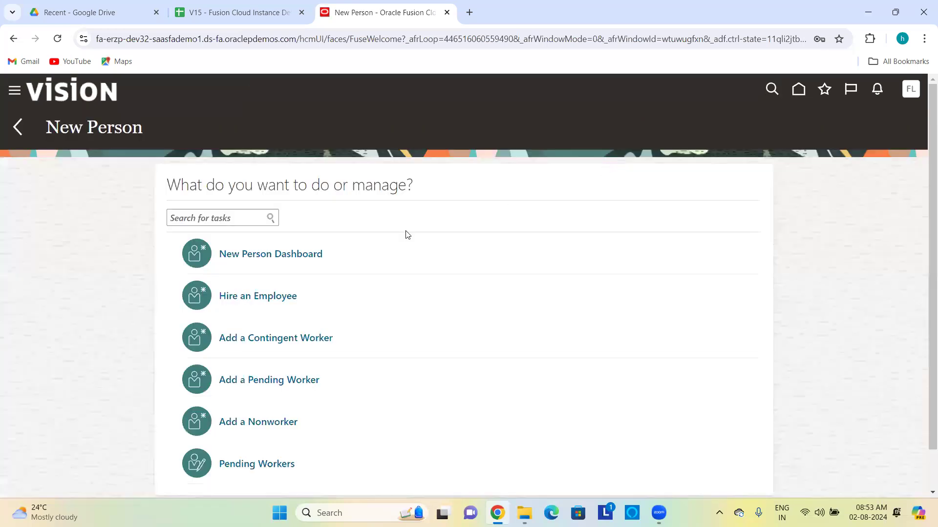
pyautogui.click(283, 293)
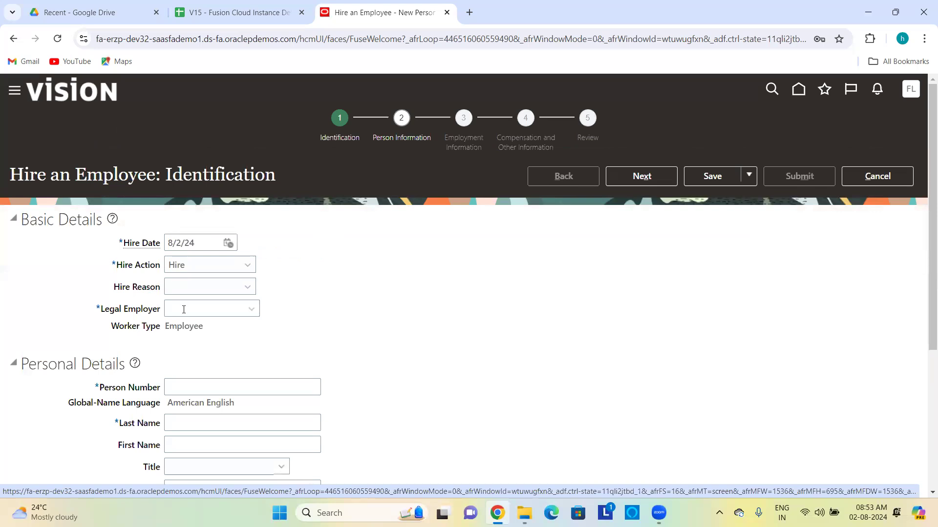
pyautogui.click(172, 310)
pyautogui.click(251, 309)
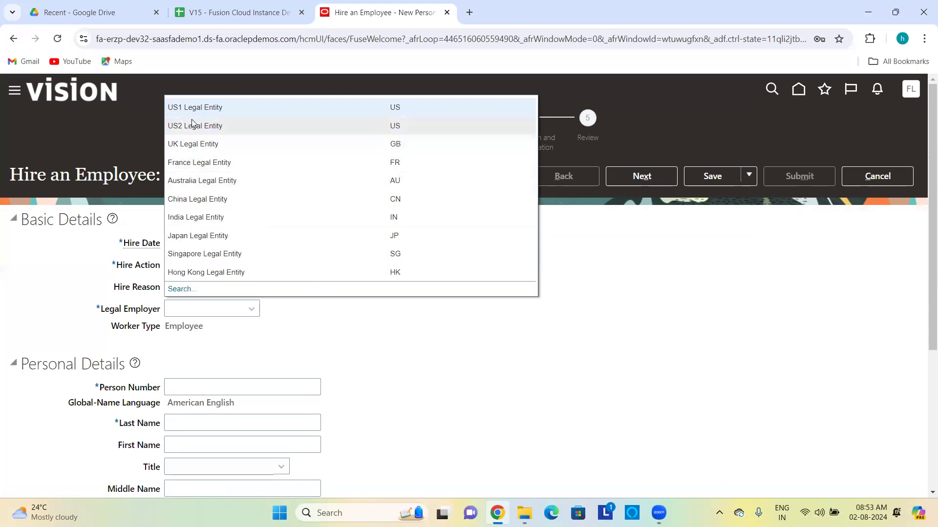
pyautogui.click(354, 327)
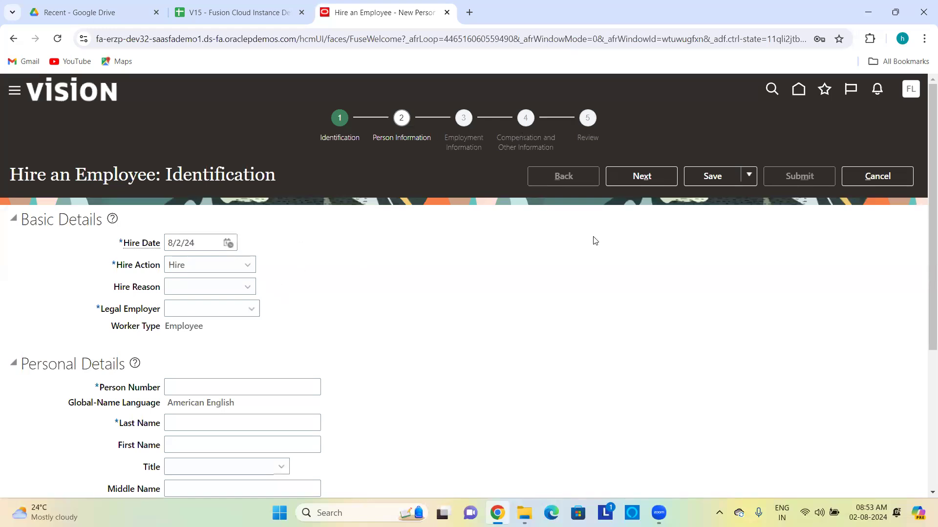
pyautogui.click(890, 176)
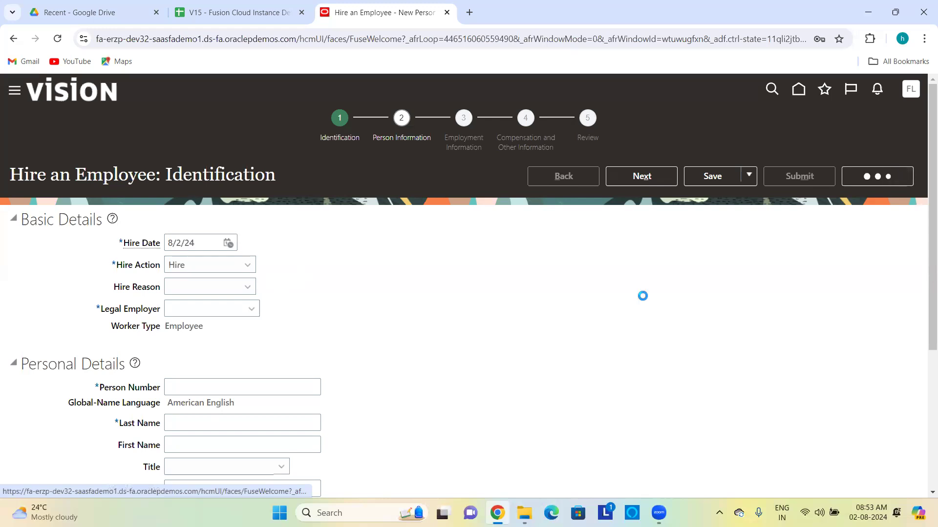
pyautogui.click(609, 302)
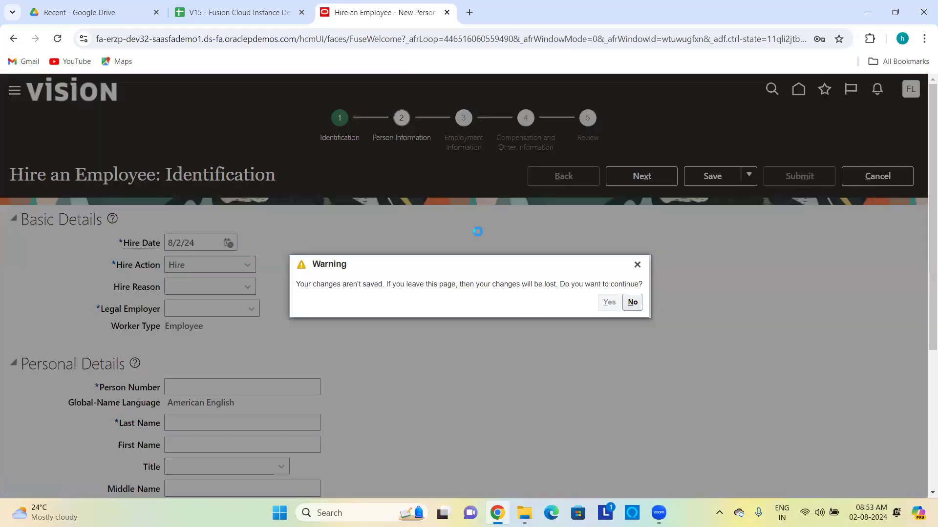
# Step: Sign out and sign back in as the HCM implementation user with the account password
pyautogui.click(910, 89)
pyautogui.click(877, 120)
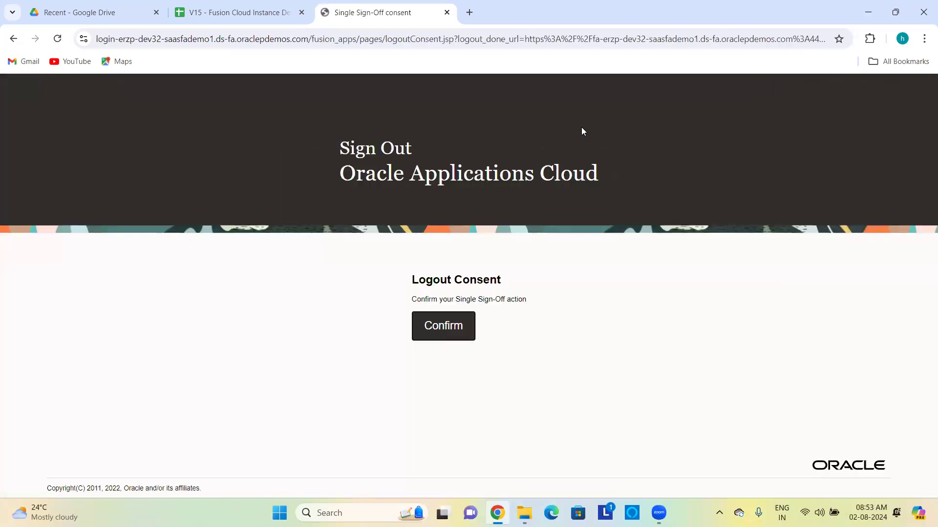
pyautogui.click(443, 328)
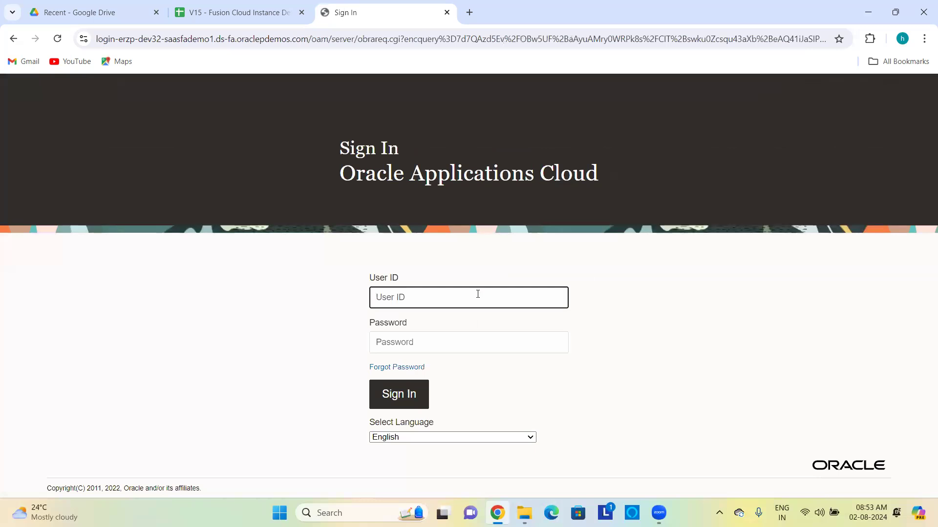
pyautogui.write('hcm_impl20')
pyautogui.press('Tab')
pyautogui.hotkey('ctrl', 'v')
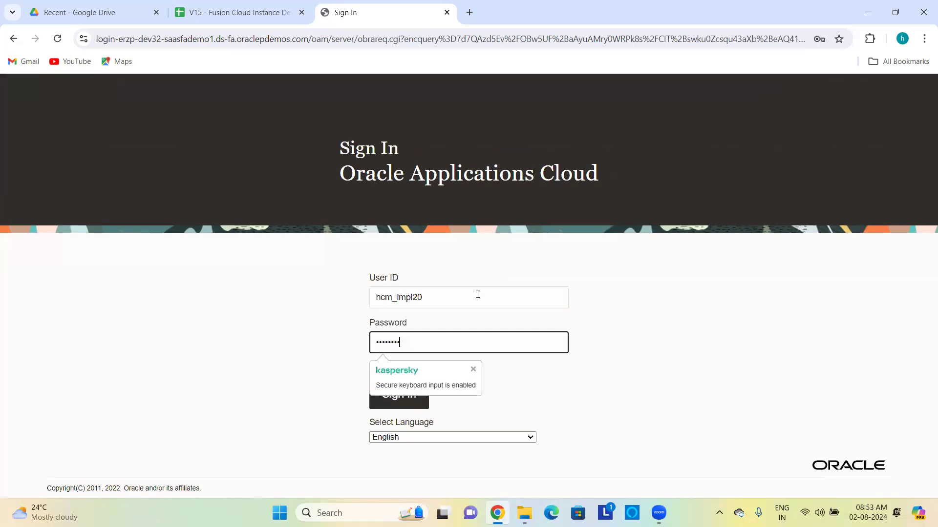
pyautogui.press('Return')
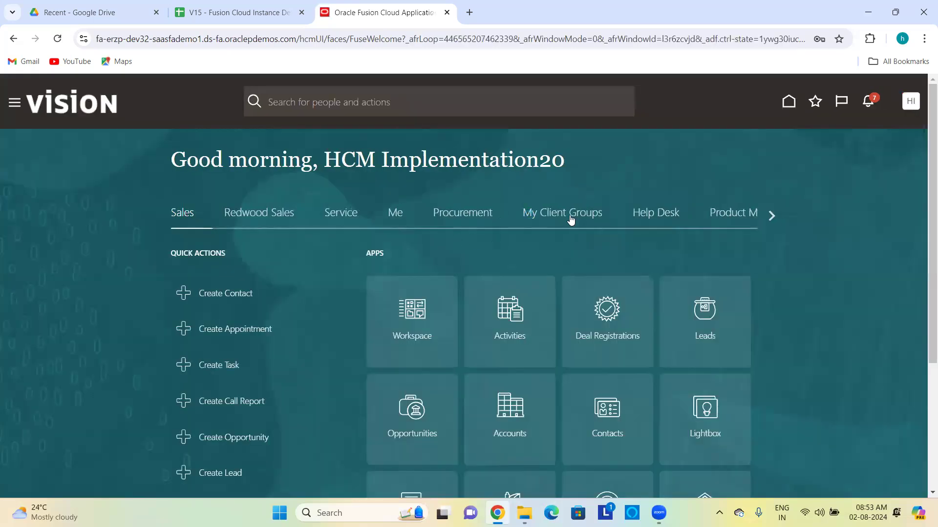
# Step: Go from the Workforce Structures tasks to Organization Security Profiles under Security Profiles
pyautogui.scroll(-5, 838, 333)
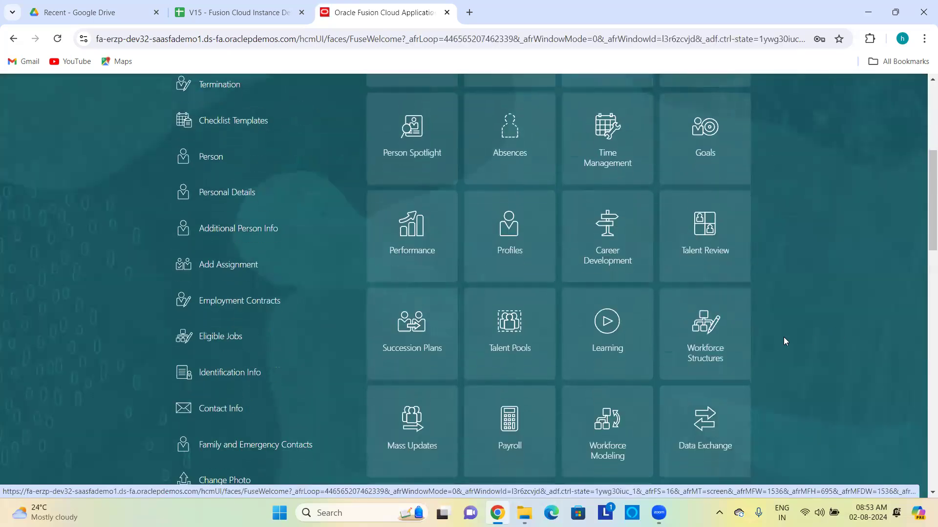
pyautogui.click(711, 332)
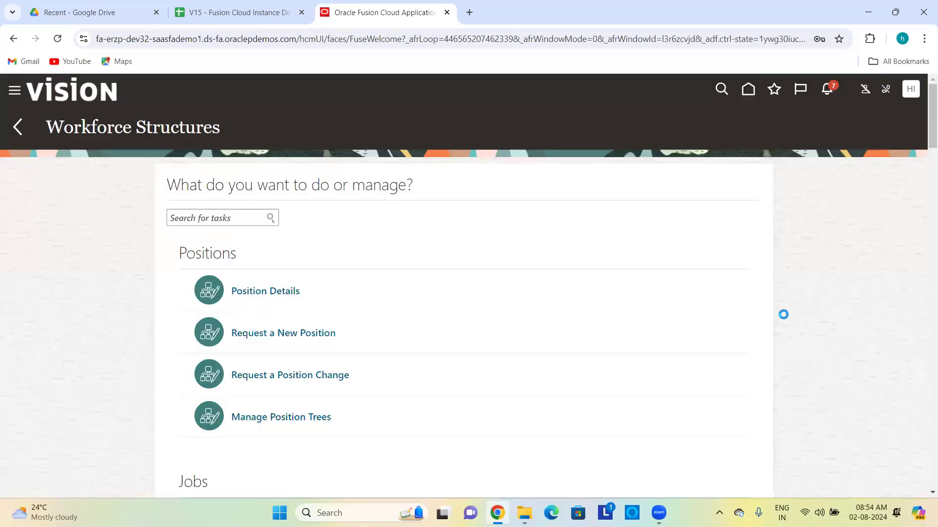
pyautogui.scroll(-20, 555, 314)
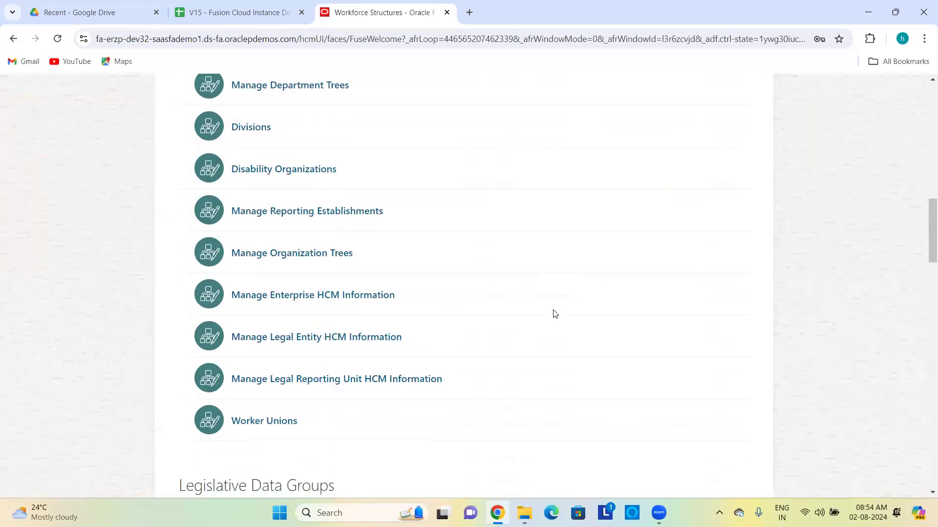
pyautogui.scroll(-15, 555, 314)
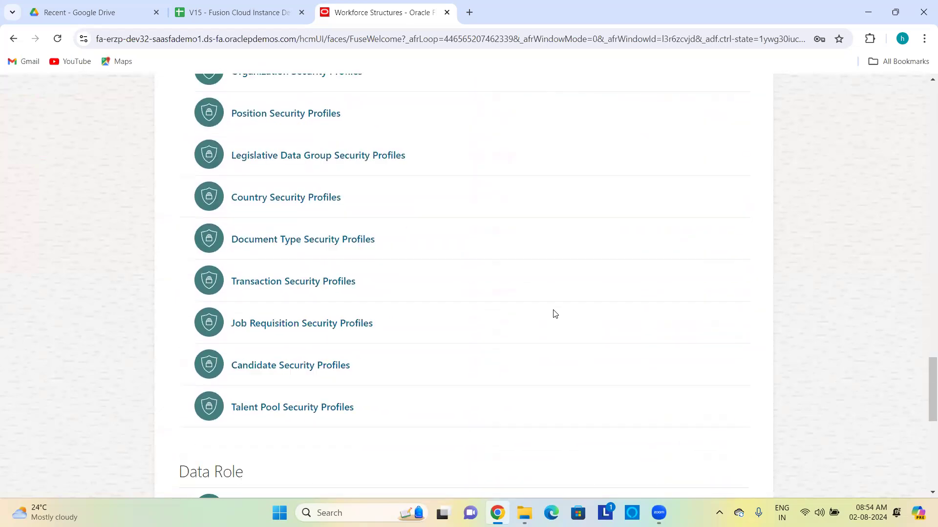
pyautogui.scroll(4, 404, 220)
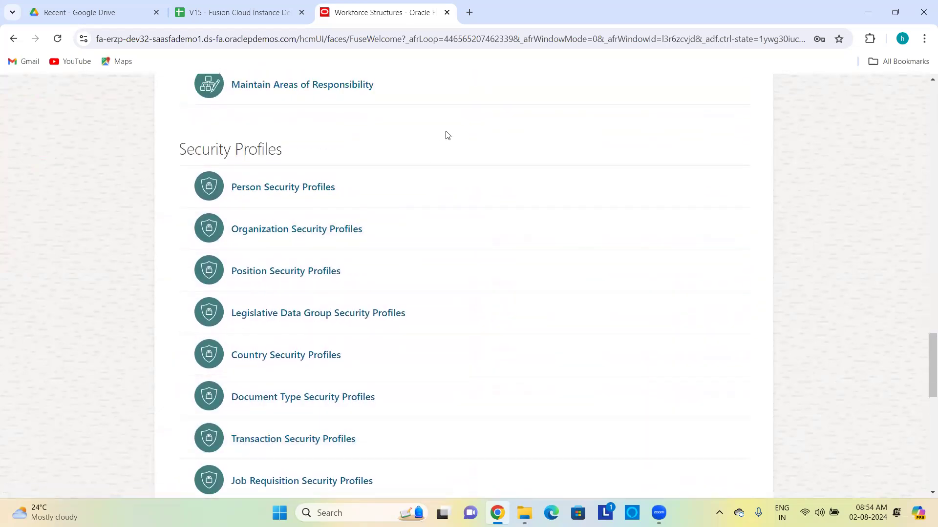
pyautogui.scroll(-1, 447, 135)
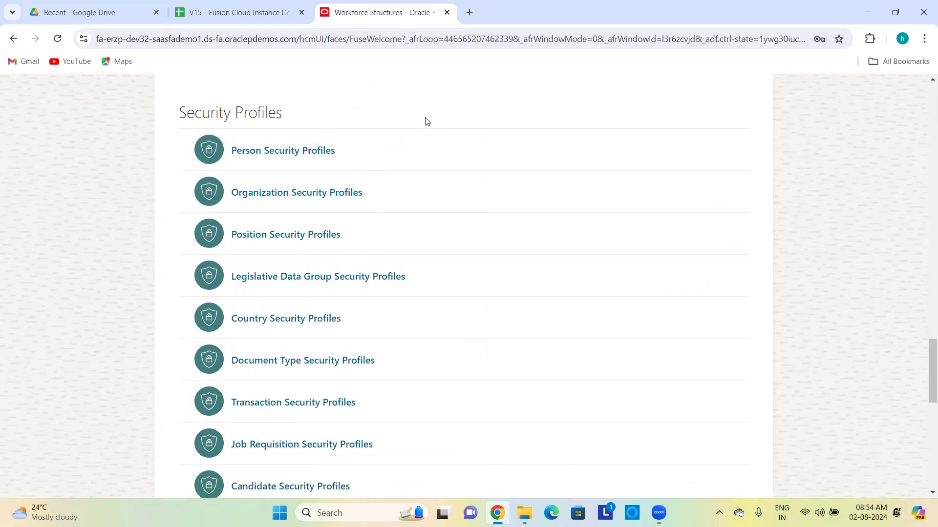
pyautogui.scroll(-1, 826, 174)
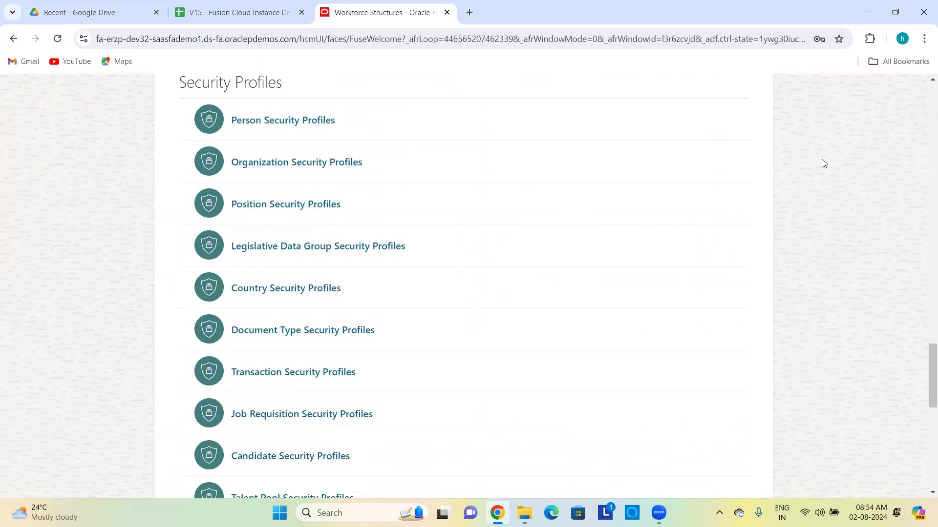
pyautogui.scroll(-1, 822, 160)
pyautogui.scroll(1, 822, 160)
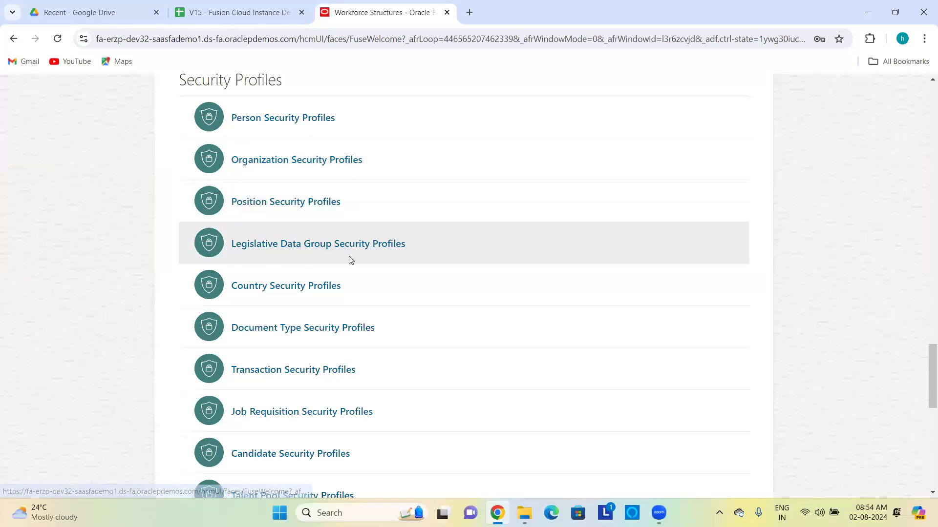
pyautogui.scroll(-1, 350, 259)
pyautogui.scroll(-1, 350, 259)
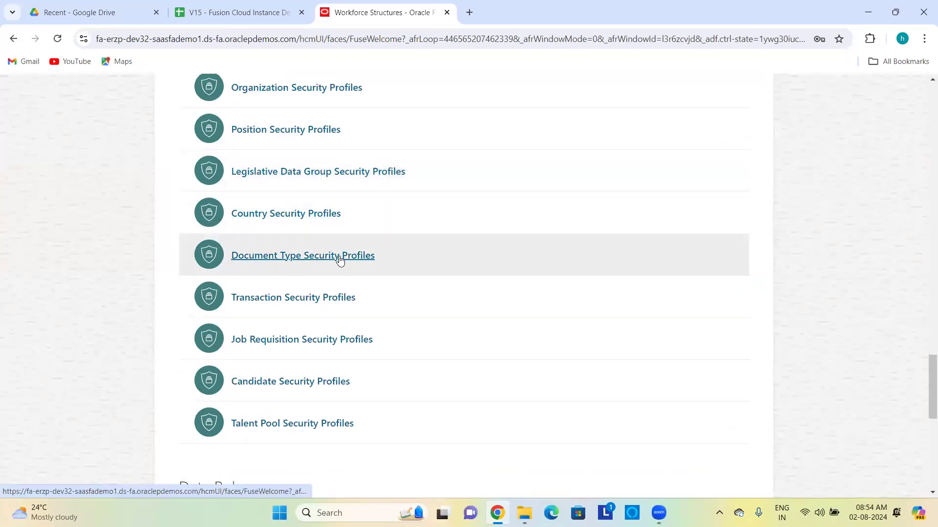
pyautogui.scroll(3, 363, 241)
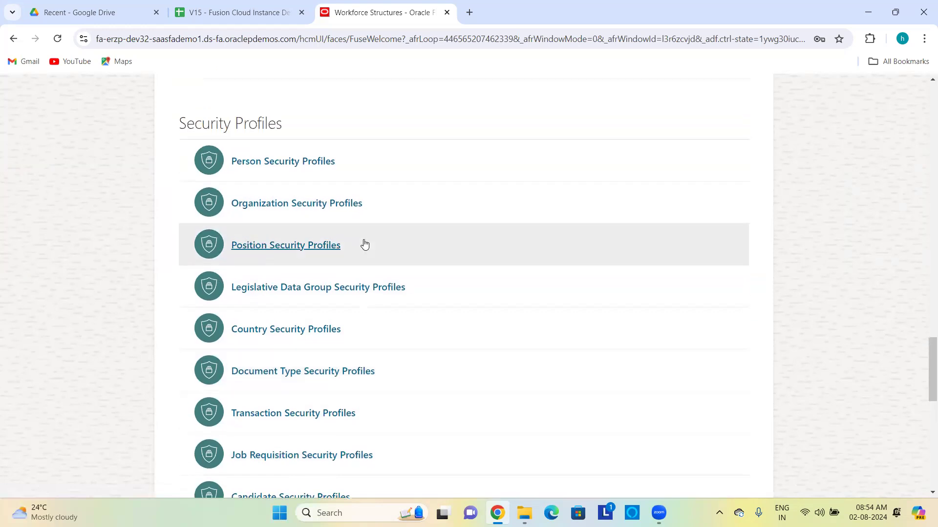
pyautogui.click(289, 204)
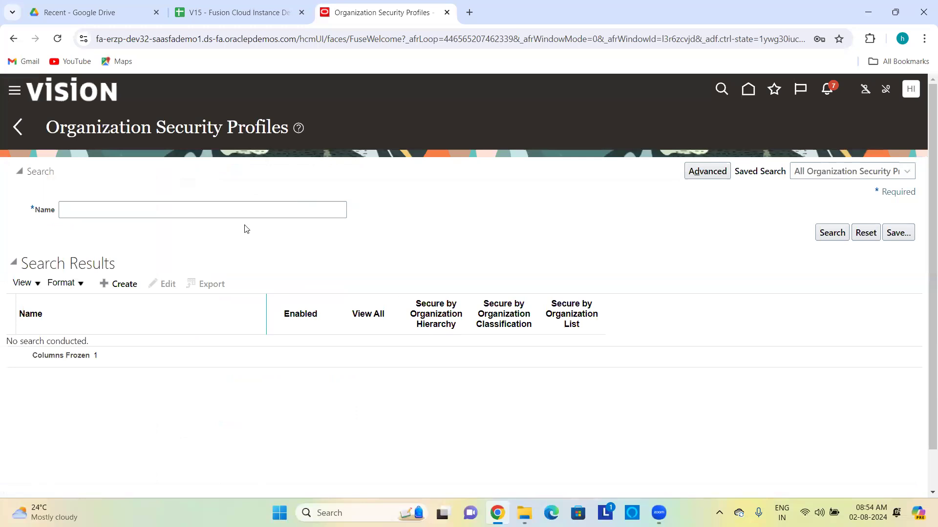
# Step: Search existing organization security profiles whose name matches 'View'
pyautogui.click(230, 208)
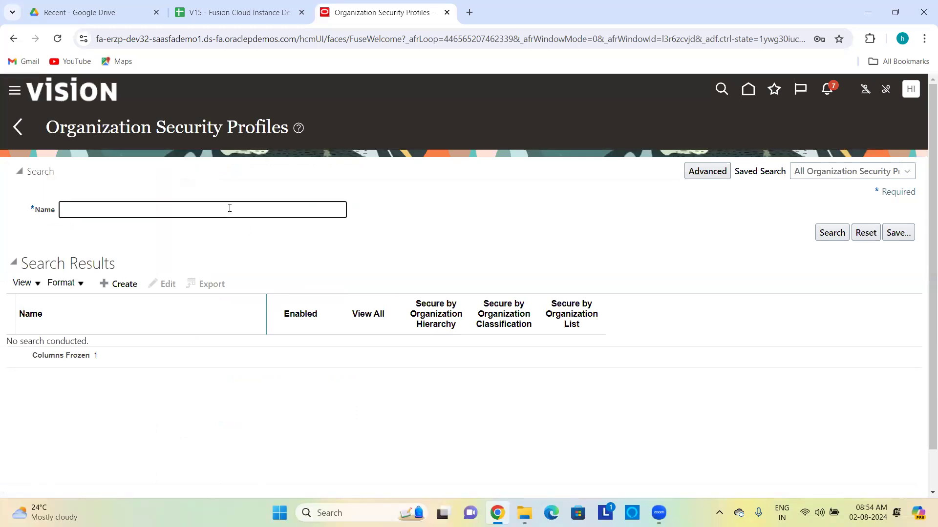
pyautogui.write('View')
pyautogui.press('Return')
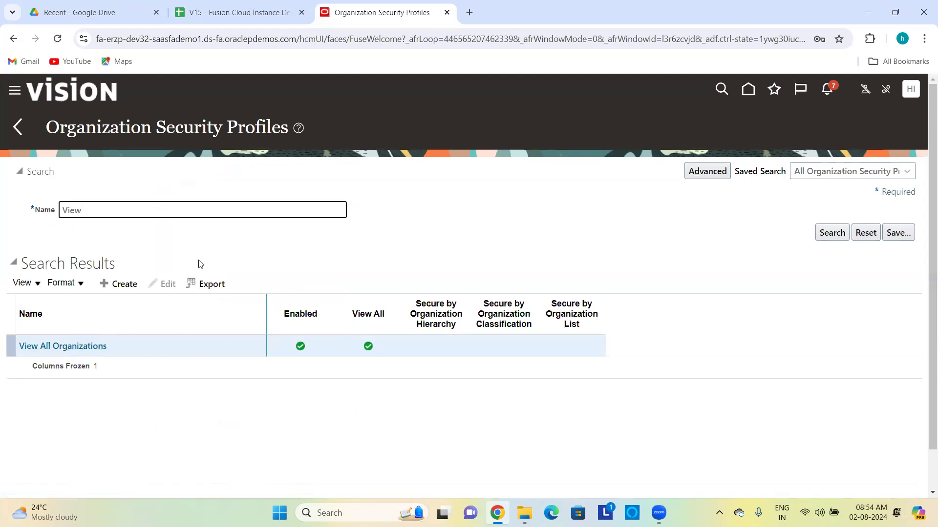
# Step: Create a new organization security profile named 'XYZ US Org Sec Profile'
pyautogui.click(114, 284)
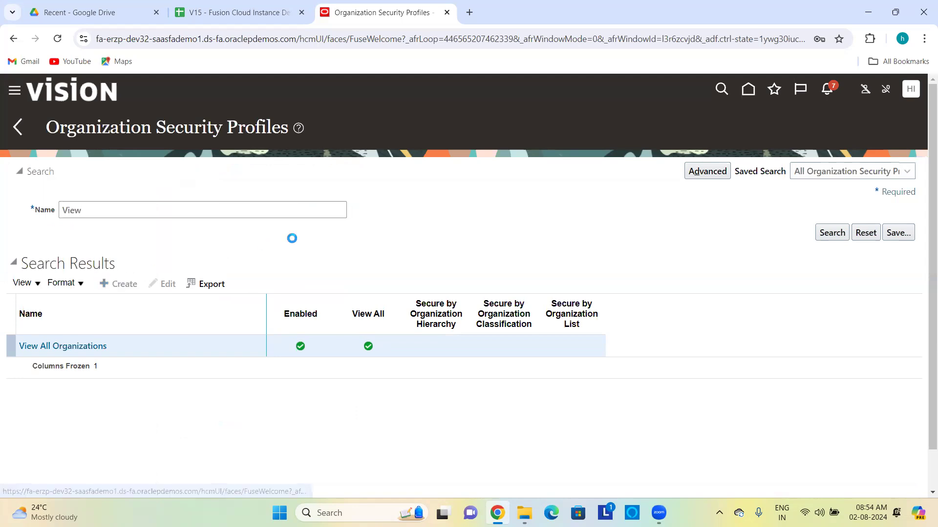
pyautogui.click(337, 195)
pyautogui.write('XYZ US')
pyautogui.write('Org ')
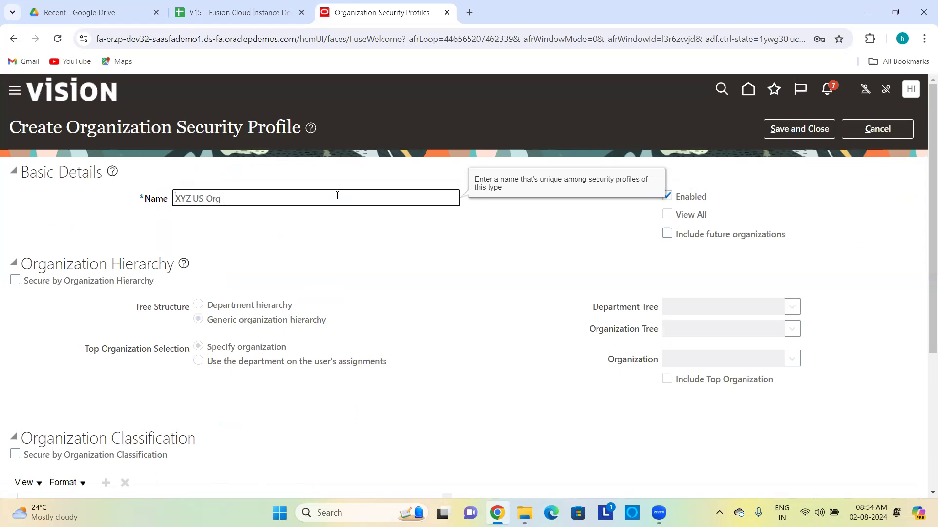
pyautogui.write('Sec Profile')
pyautogui.scroll(-2, 364, 272)
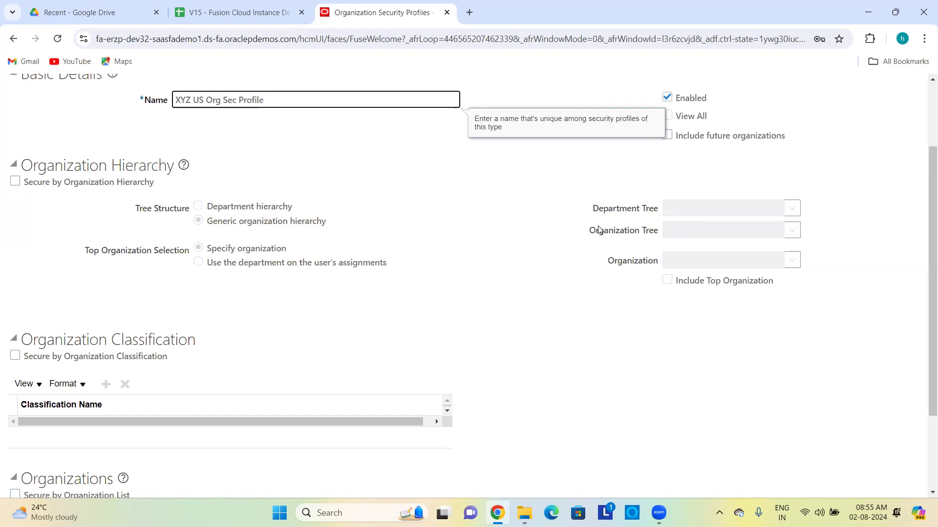
pyautogui.scroll(-1, 600, 230)
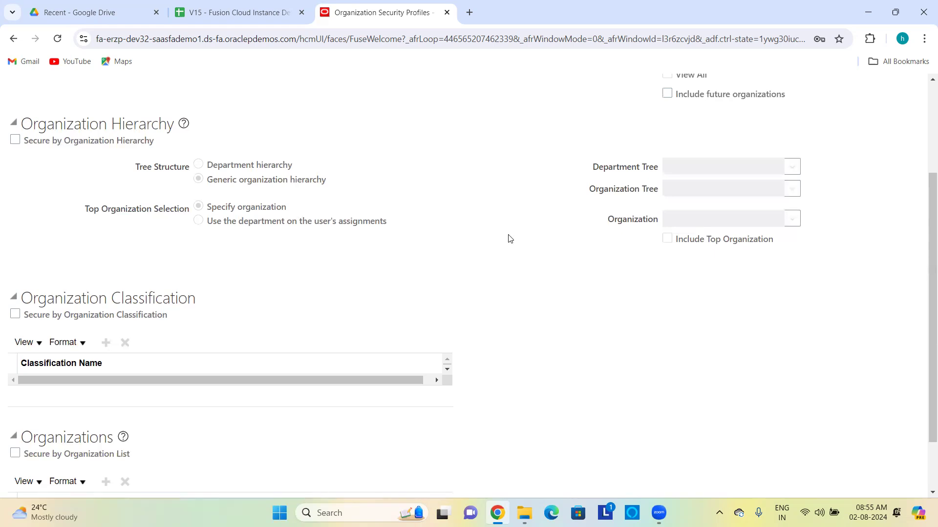
pyautogui.scroll(-1, 466, 230)
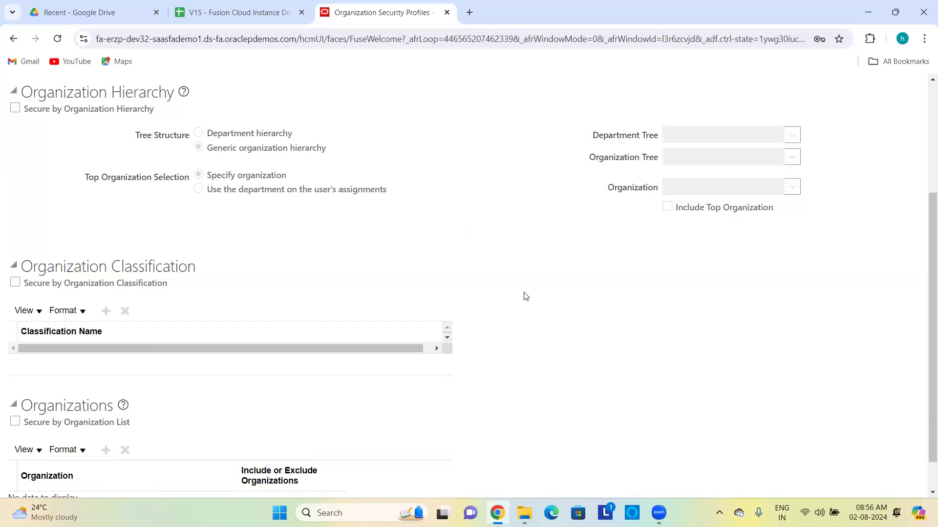
pyautogui.scroll(-1, 525, 297)
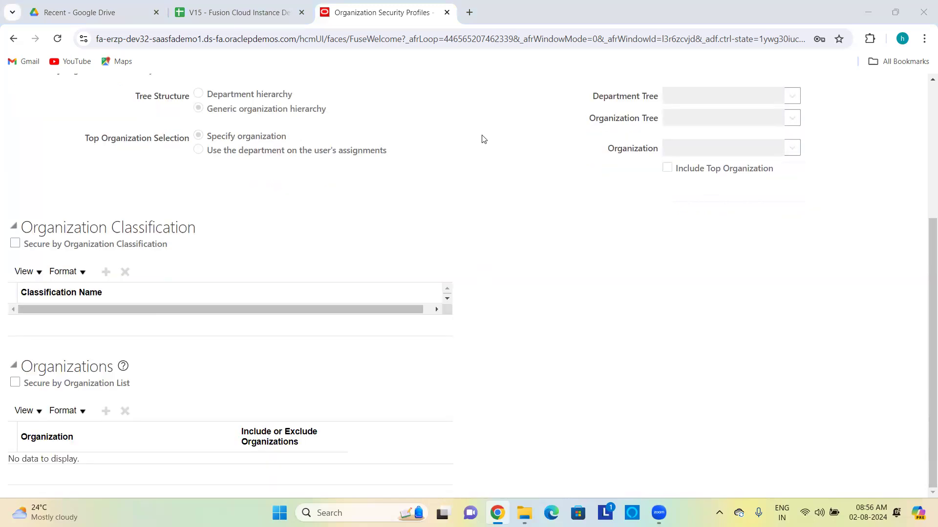
# Step: Secure the profile by organization list and include US1 Legal Entity, classification Legal Employer
pyautogui.click(15, 384)
pyautogui.click(106, 411)
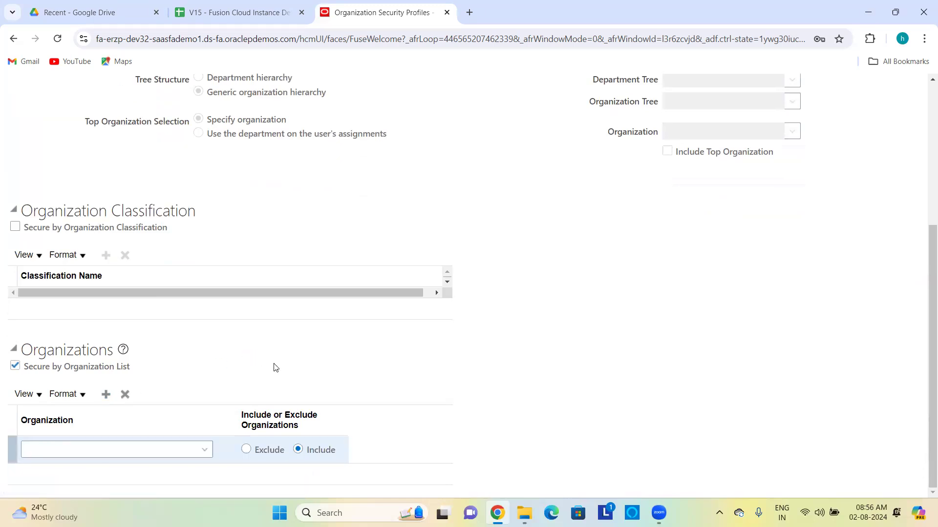
pyautogui.click(204, 450)
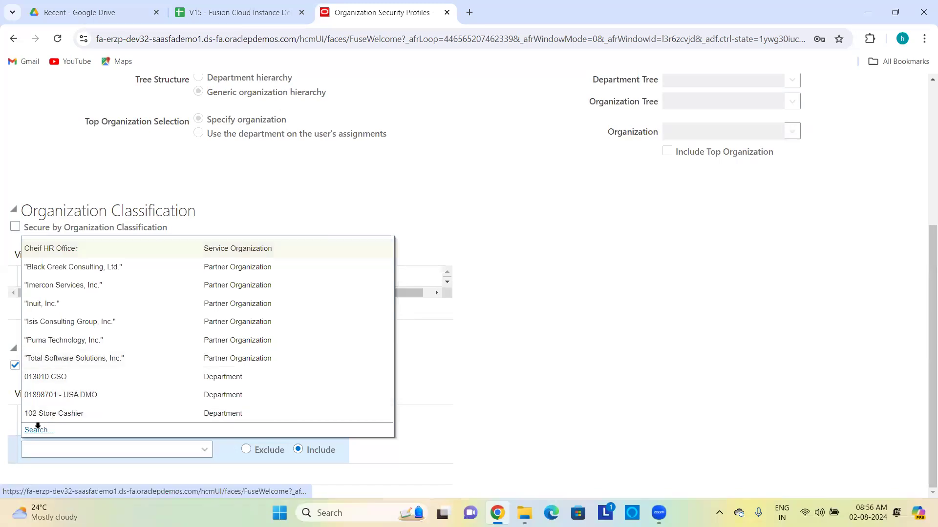
pyautogui.click(39, 429)
pyautogui.click(420, 259)
pyautogui.write('US1')
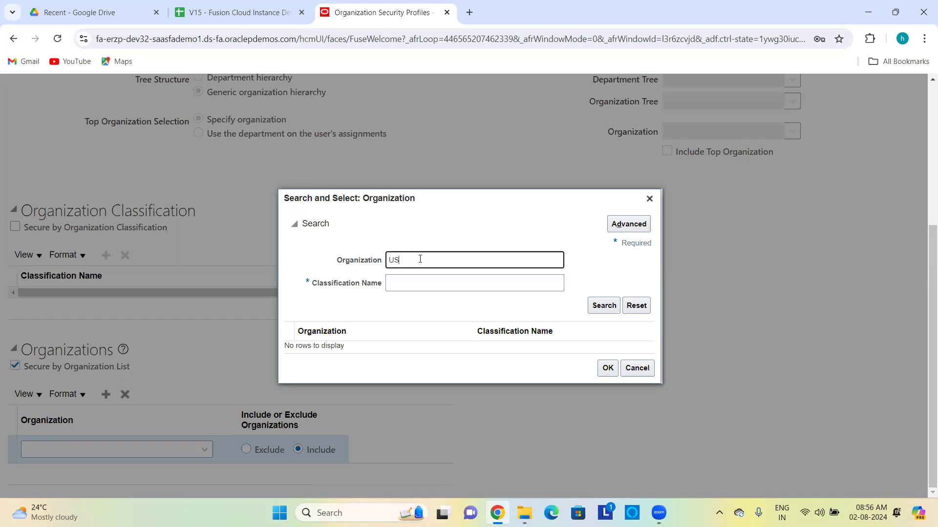
pyautogui.click(424, 281)
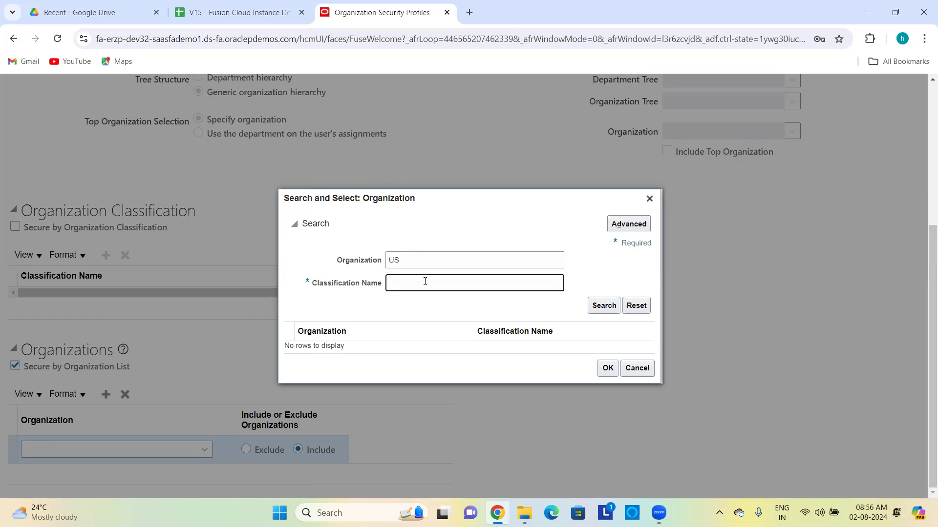
pyautogui.write('Legal Employer')
pyautogui.press('Return')
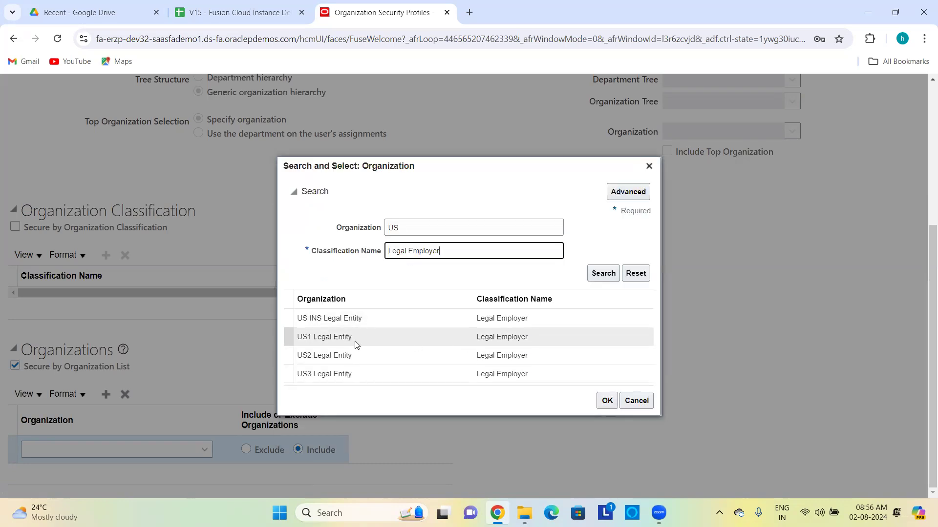
pyautogui.click(331, 338)
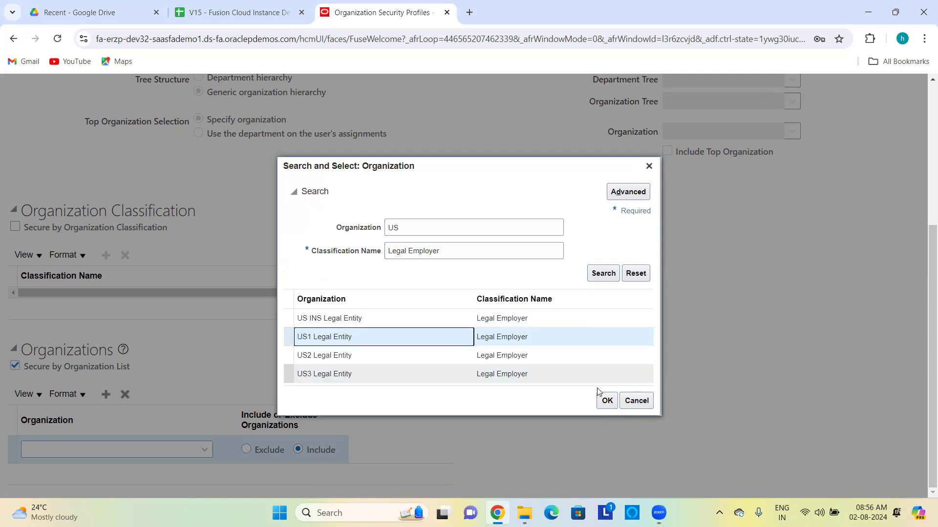
pyautogui.click(606, 402)
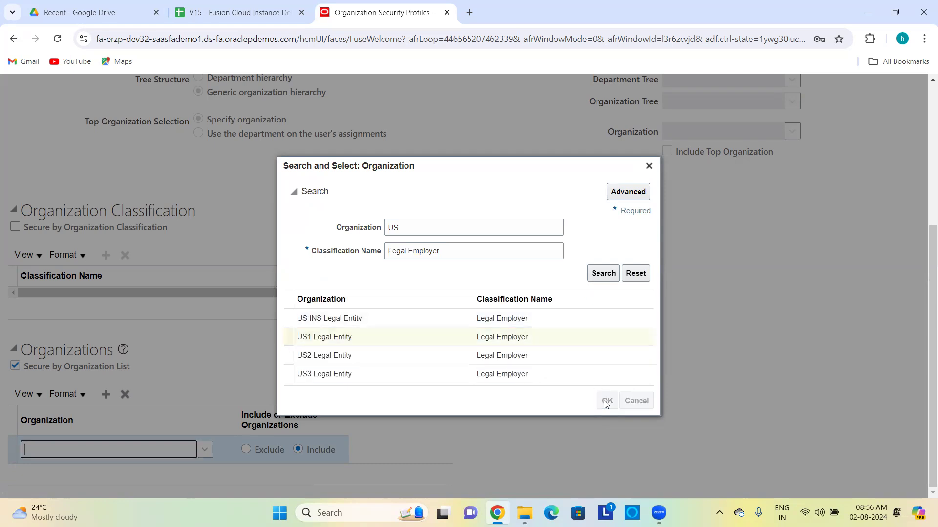
# Step: Add US2 Legal Entity, classification Legal Employer, as a second included organization
pyautogui.click(106, 395)
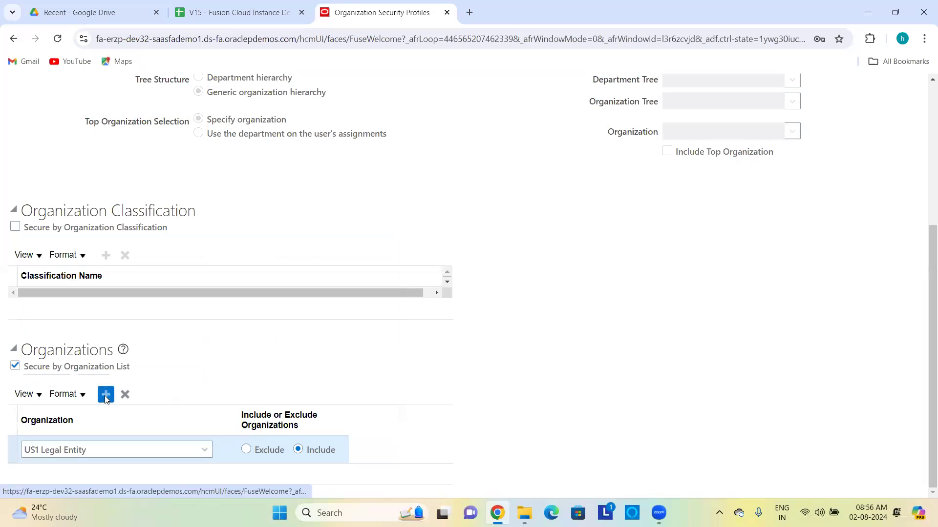
pyautogui.click(204, 449)
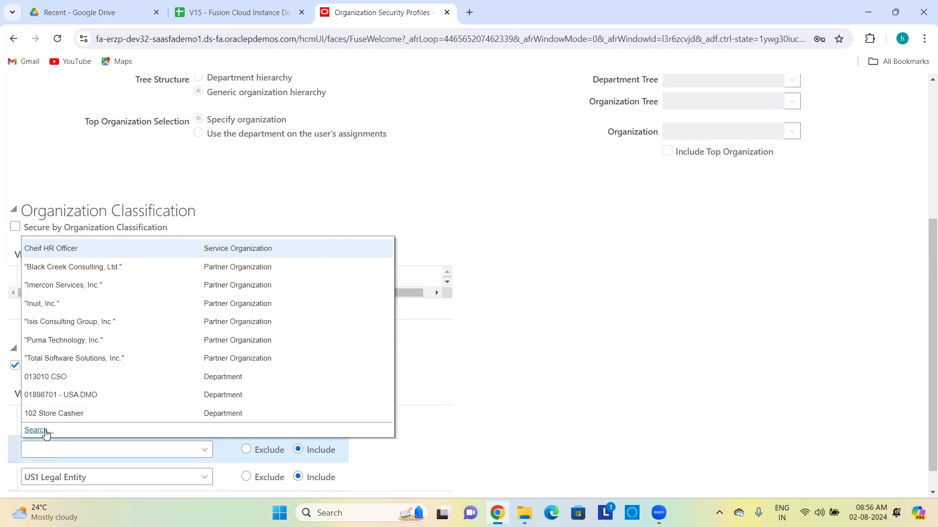
pyautogui.click(74, 429)
pyautogui.click(412, 280)
pyautogui.write('Legal Employer')
pyautogui.click(401, 257)
pyautogui.write('US2')
pyautogui.press('Return')
pyautogui.click(364, 345)
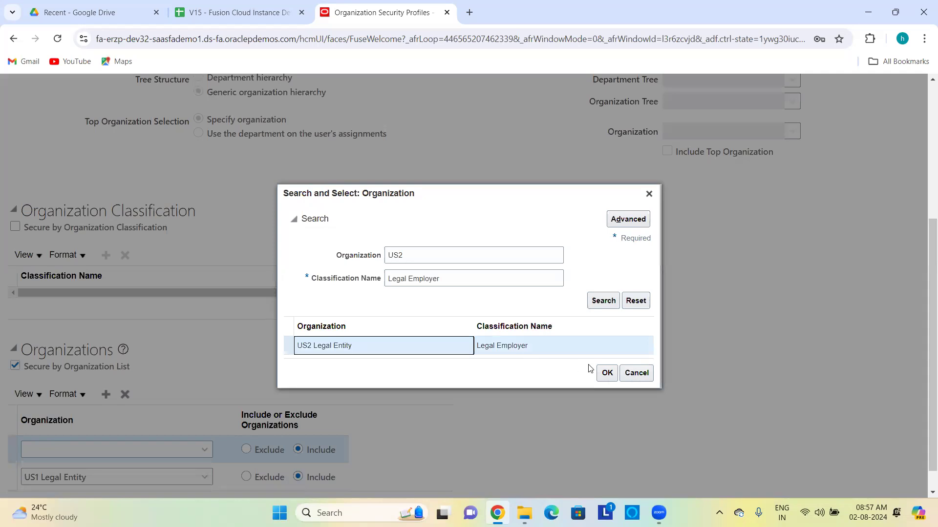
pyautogui.click(606, 373)
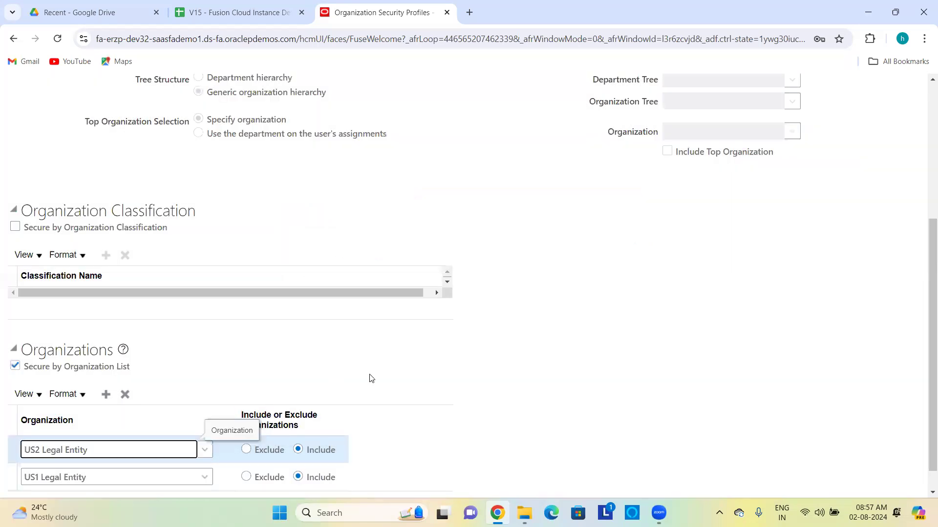
pyautogui.scroll(-1, 373, 380)
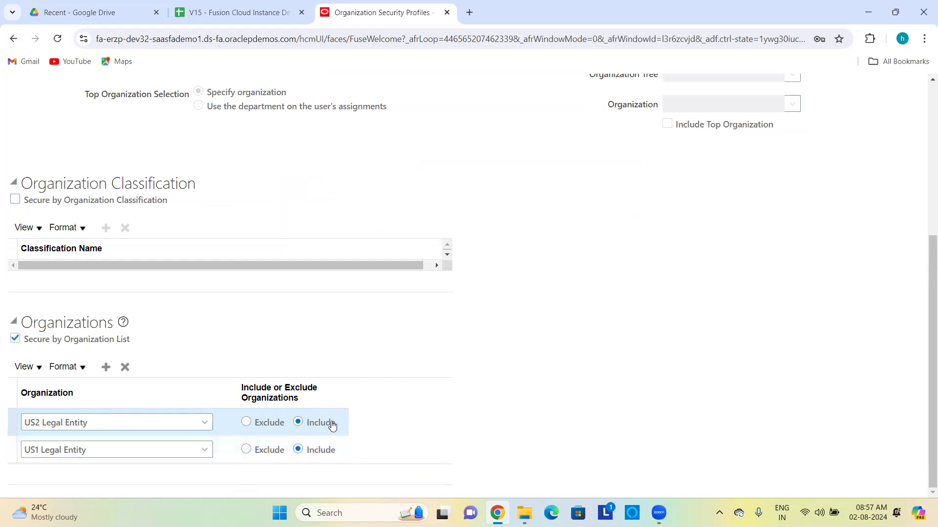
pyautogui.scroll(5, 504, 330)
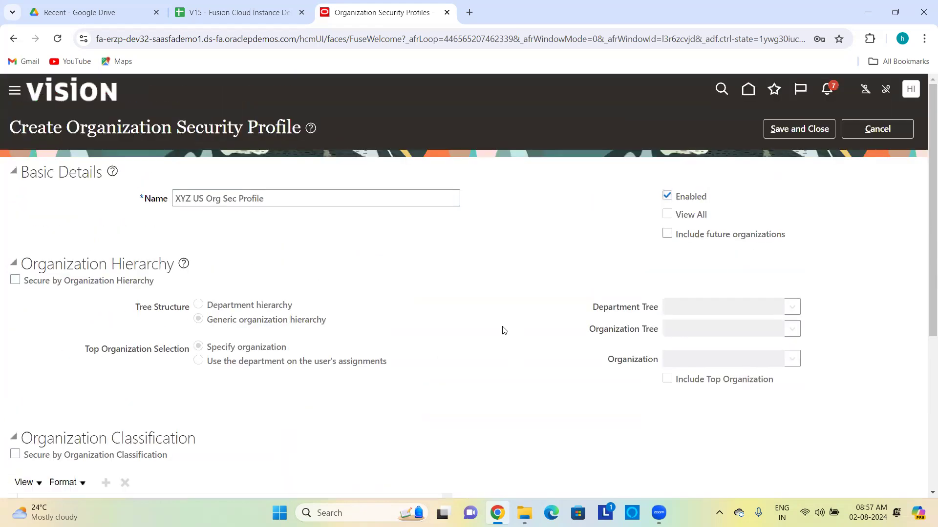
# Step: Save the XYZ US Org Sec Profile and open the Data Roles and Security Profiles task
pyautogui.click(804, 127)
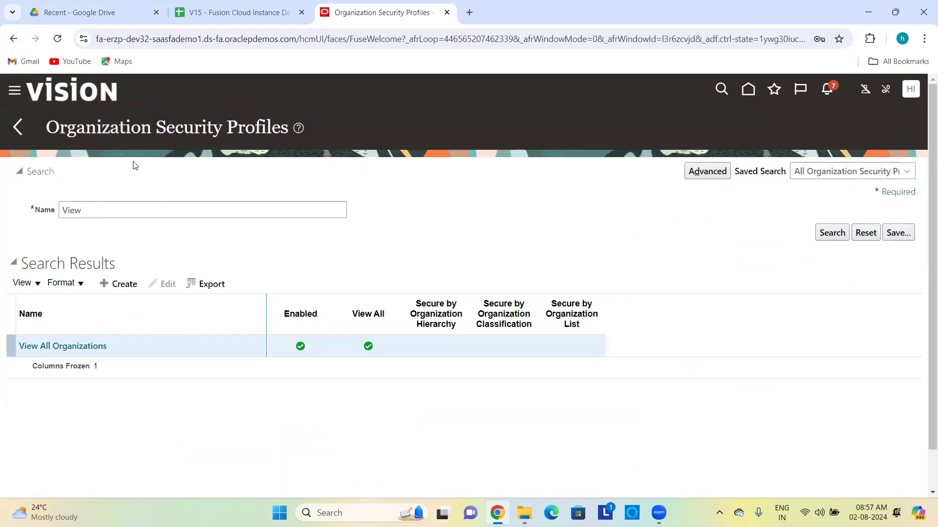
pyautogui.click(18, 129)
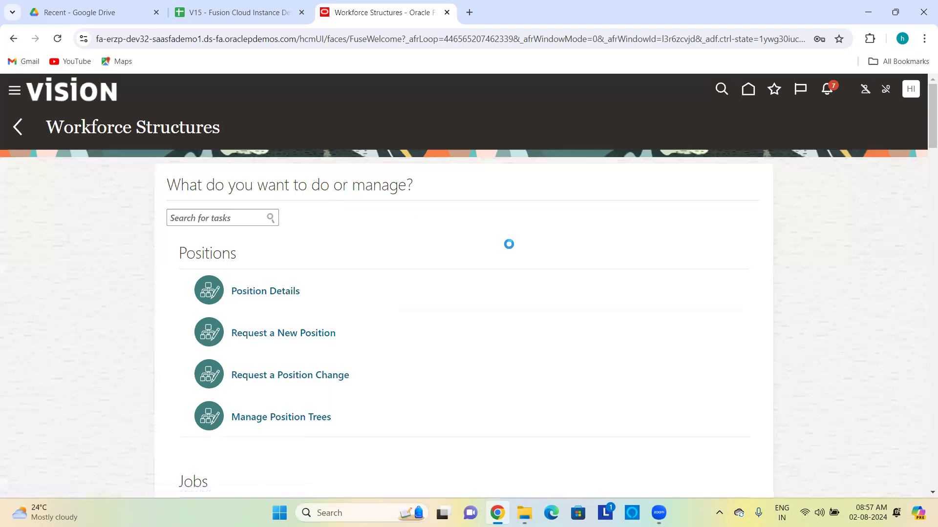
pyautogui.scroll(-20, 510, 297)
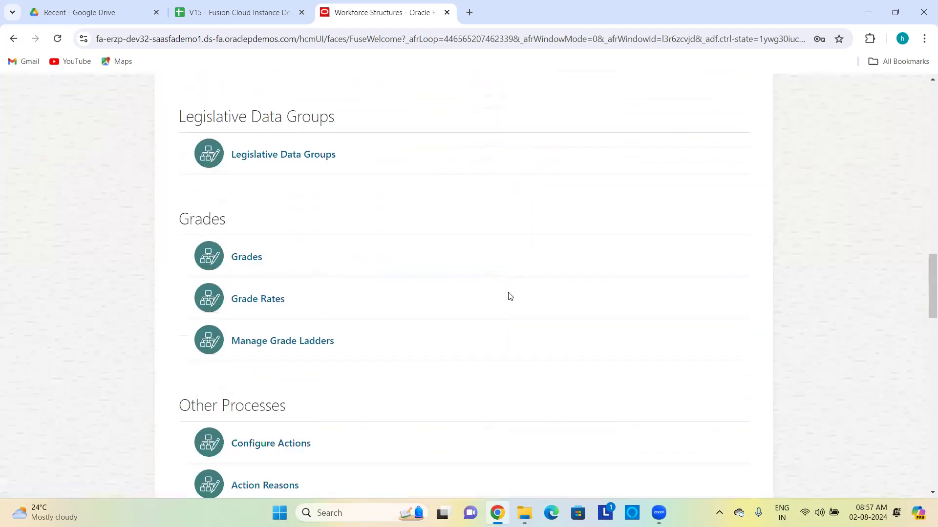
pyautogui.scroll(-12, 509, 297)
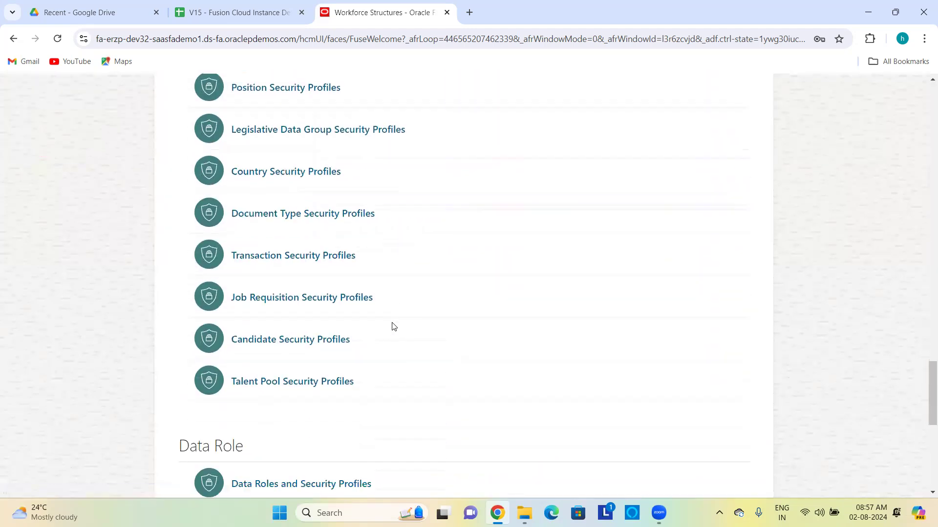
pyautogui.click(327, 334)
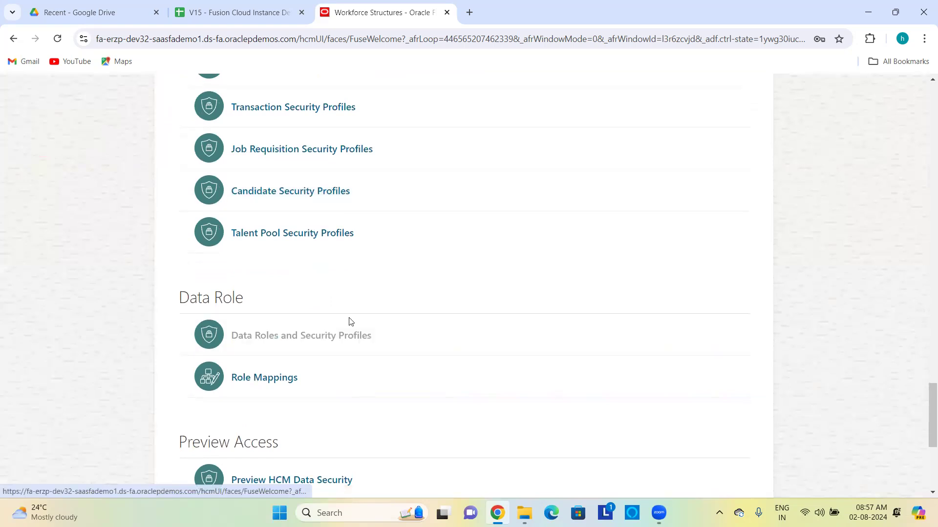
# Step: Search by role code ORA_PER_HUMAN_RESOURCE_SPECIALIST_JOB and select Human Resource Specialist for editing
pyautogui.click(630, 213)
pyautogui.write('ORA_PER_')
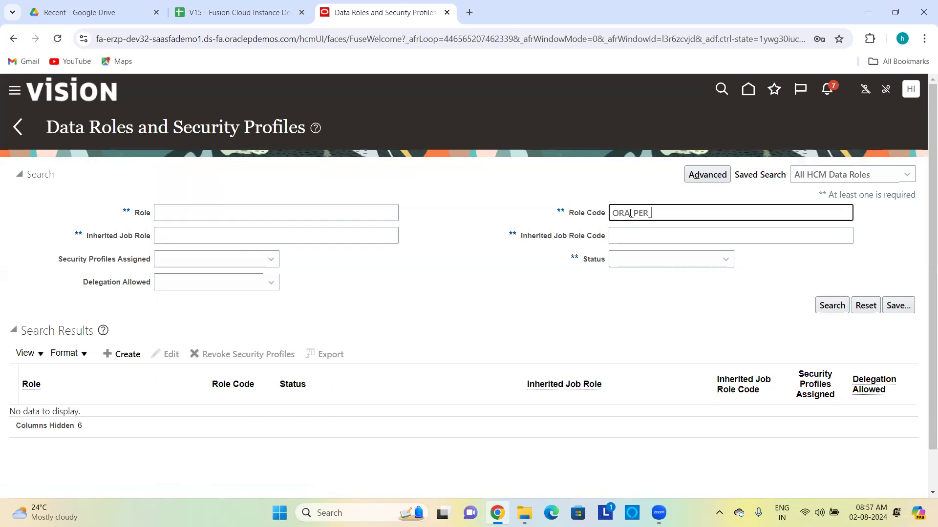
pyautogui.write('HUMAN_RESOURCE_SPECIL')
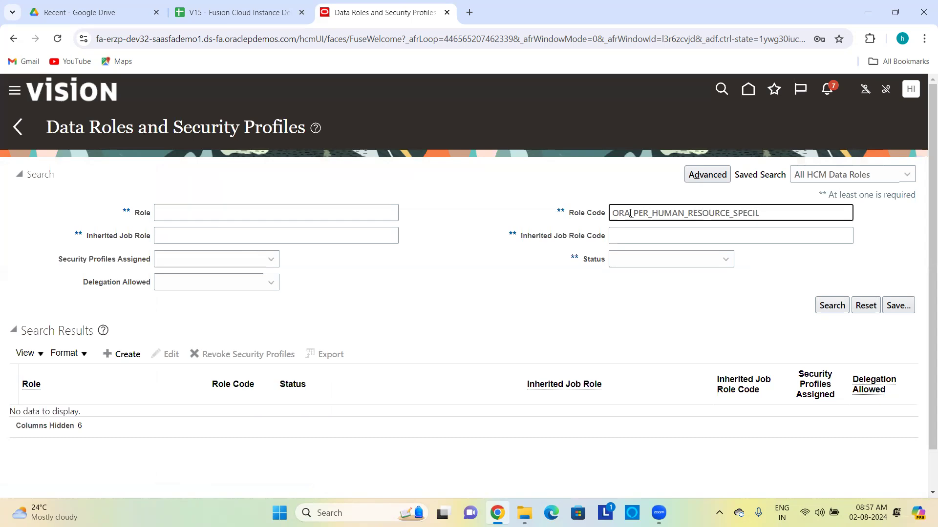
pyautogui.press('BackSpace')
pyautogui.write('ALIST_JOB')
pyautogui.press('Return')
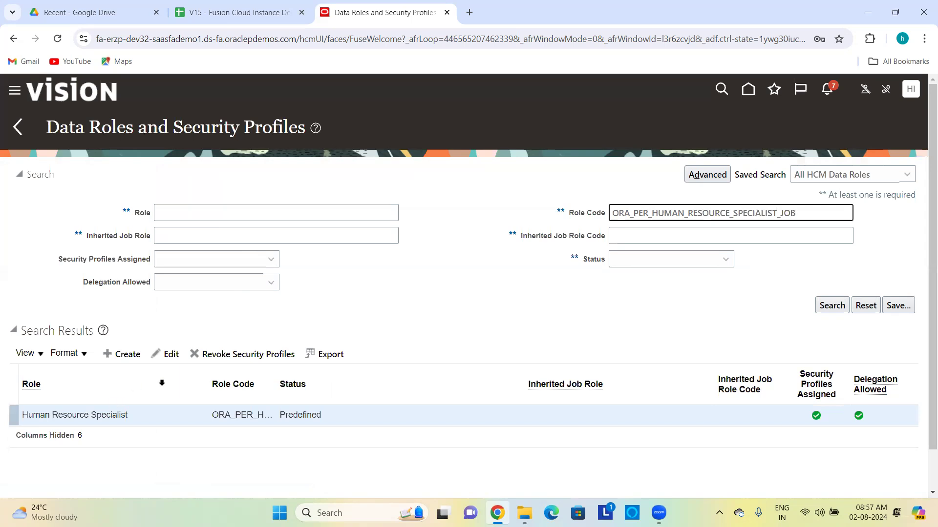
pyautogui.click(168, 354)
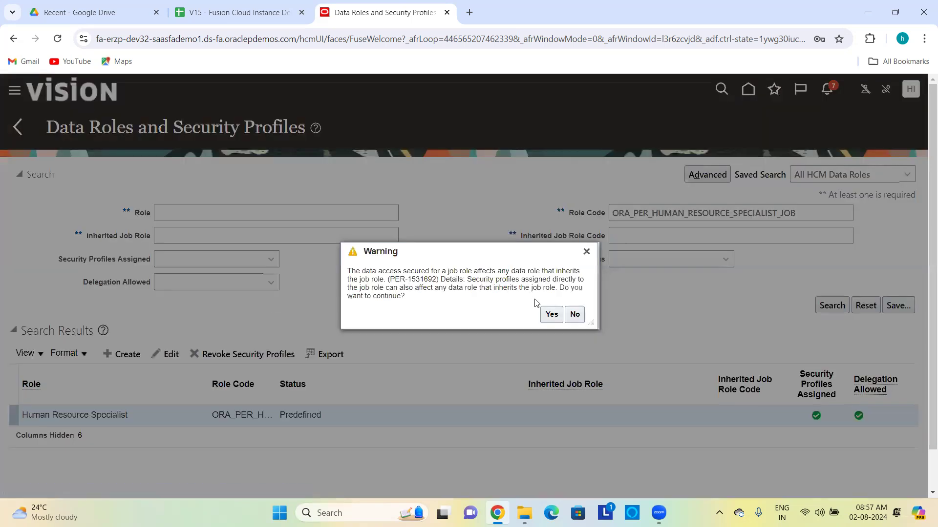
# Step: Replace View All Organizations with XYZ US Org Sec Profile as the role's organization security profile
pyautogui.click(551, 314)
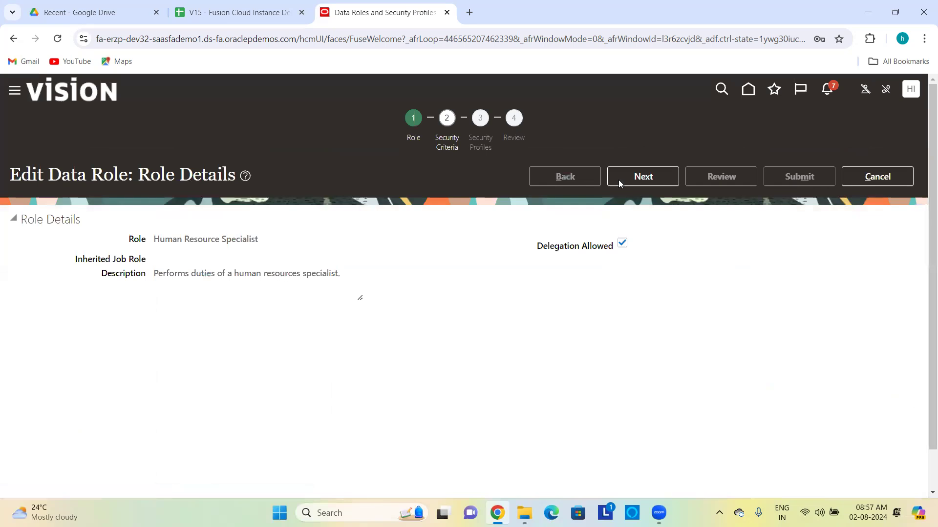
pyautogui.click(625, 180)
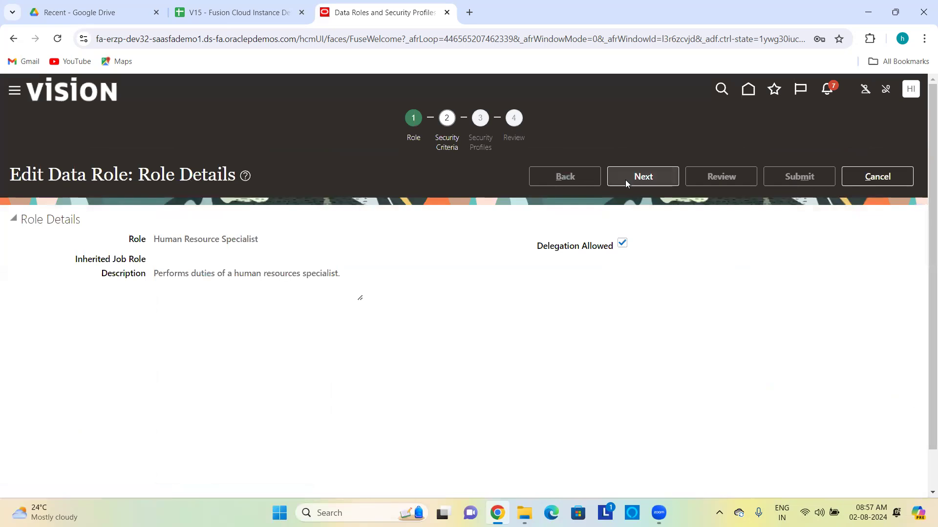
pyautogui.click(231, 305)
pyautogui.press('BackSpace')
pyautogui.press('BackSpace')
pyautogui.press('BackSpace')
pyautogui.press('BackSpace')
pyautogui.press('BackSpace')
pyautogui.press('BackSpace')
pyautogui.press('BackSpace')
pyautogui.press('BackSpace')
pyautogui.press('BackSpace')
pyautogui.press('BackSpace')
pyautogui.press('BackSpace')
pyautogui.press('BackSpace')
pyautogui.press('BackSpace')
pyautogui.press('BackSpace')
pyautogui.press('BackSpace')
pyautogui.press('BackSpace')
pyautogui.press('BackSpace')
pyautogui.press('BackSpace')
pyautogui.press('BackSpace')
pyautogui.press('BackSpace')
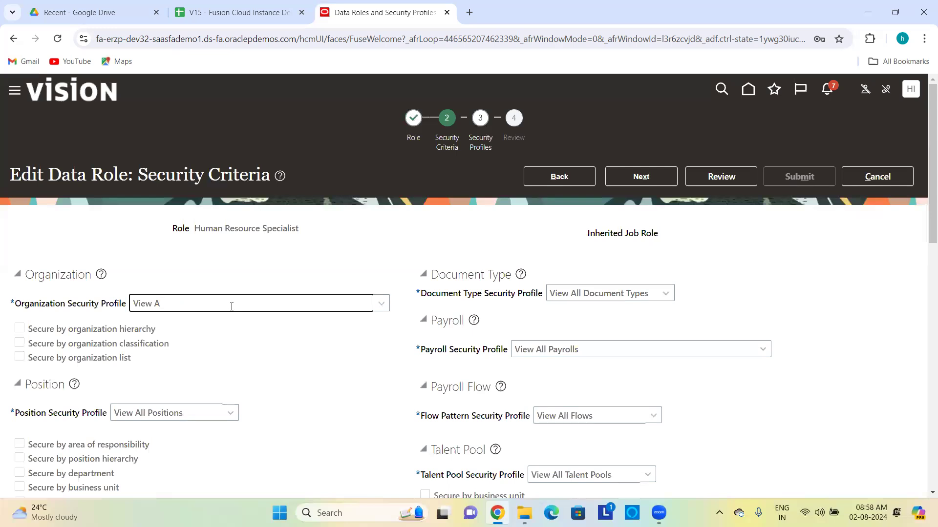
pyautogui.write('XYZ')
pyautogui.press('Tab')
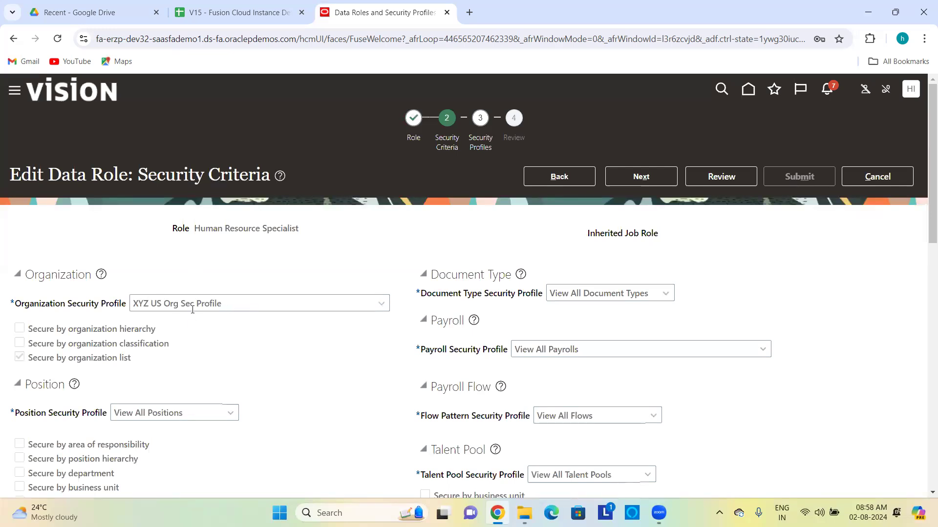
# Step: Review and submit the data role, then rerun the data role search
pyautogui.click(719, 176)
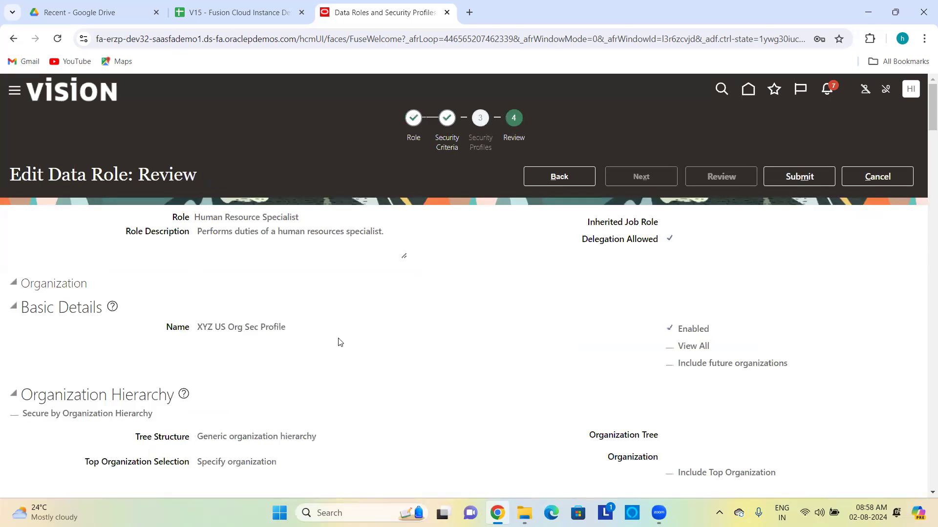
pyautogui.click(812, 175)
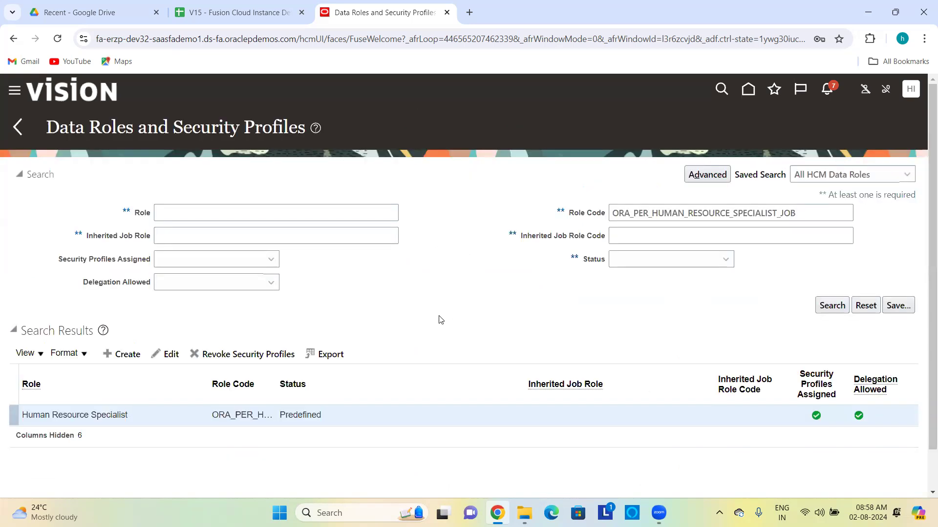
pyautogui.click(836, 311)
# Step: Sign out of the current session and confirm the single sign-off
pyautogui.click(907, 89)
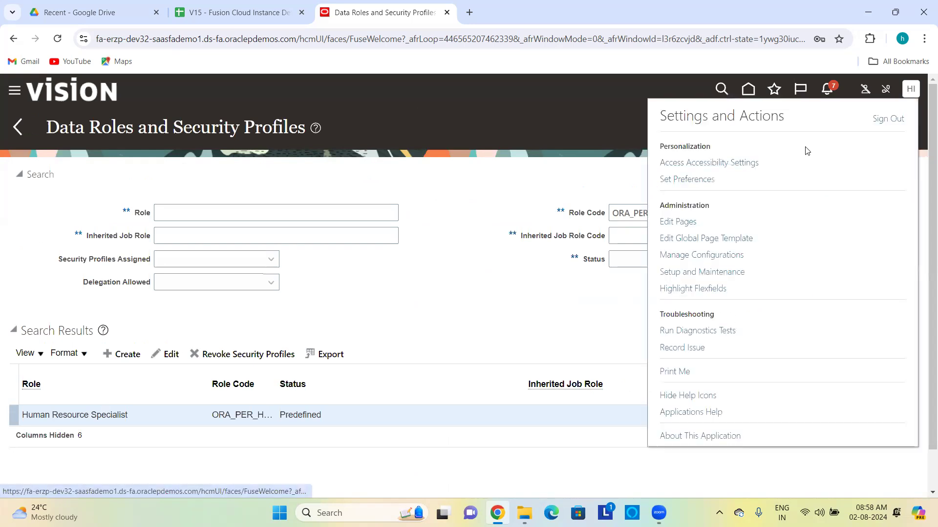
pyautogui.click(886, 122)
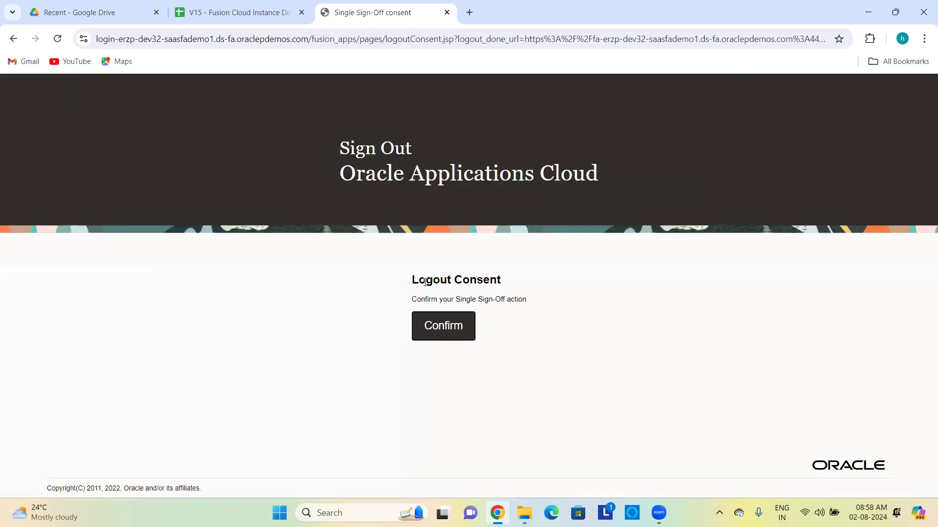
pyautogui.click(438, 327)
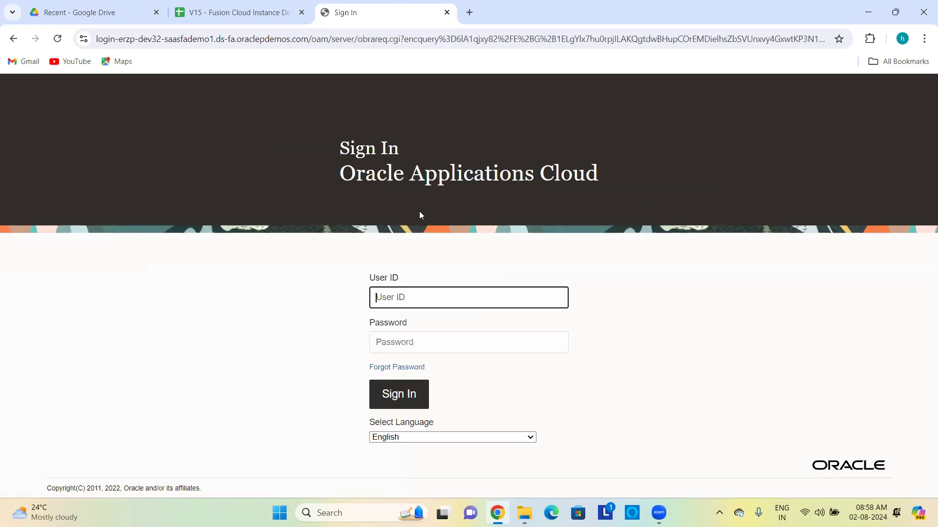
# Step: Sign back in with the test user's User ID and password
pyautogui.write('first.last')
pyautogui.press('Tab')
pyautogui.write('••')
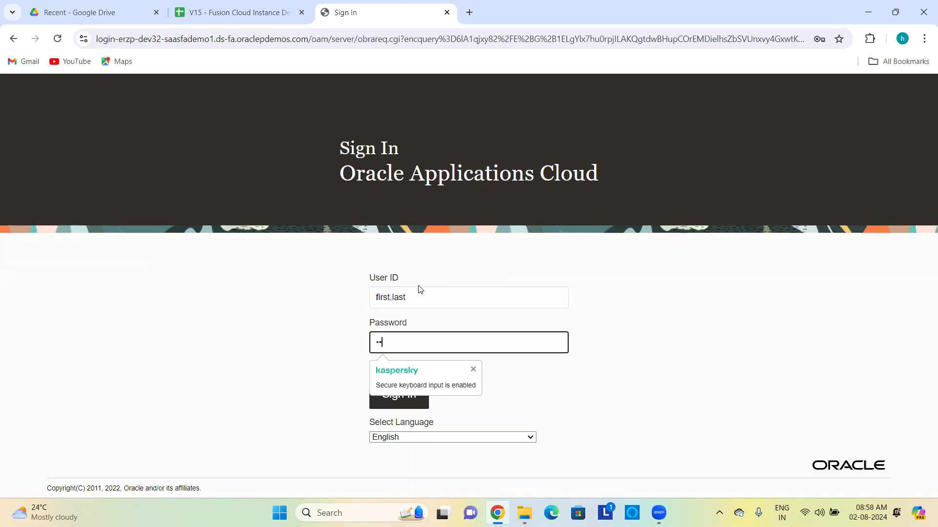
pyautogui.write('••••••••')
pyautogui.press('Return')
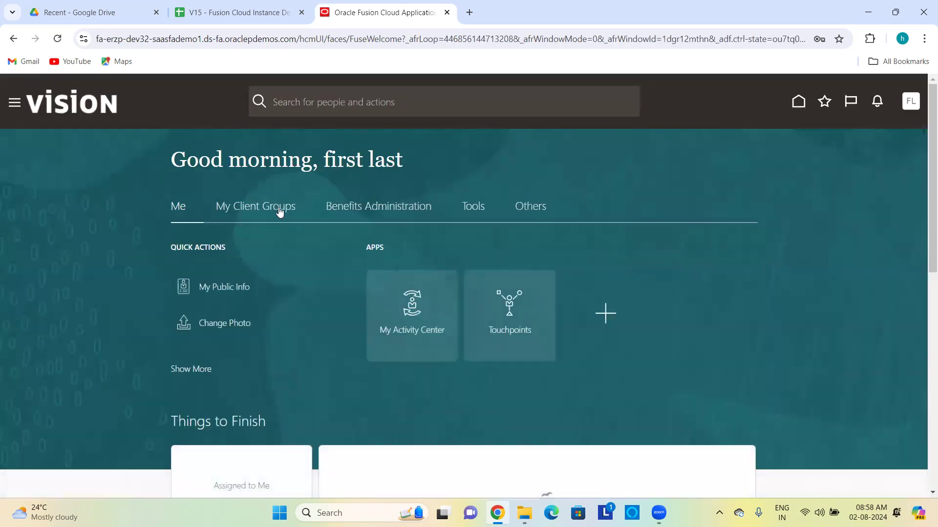
# Step: Start Hire an Employee and confirm Legal Employer lists only US1 and US2 Legal Entity
pyautogui.click(277, 210)
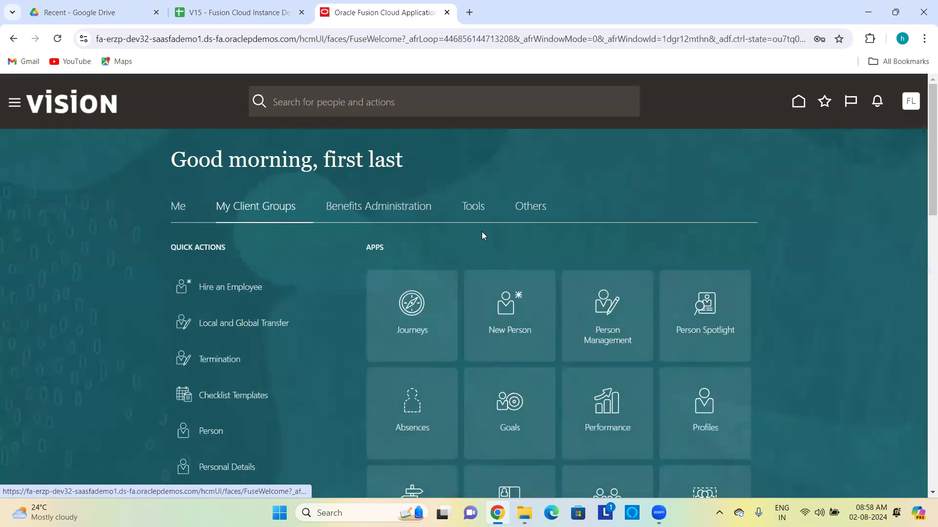
pyautogui.click(503, 299)
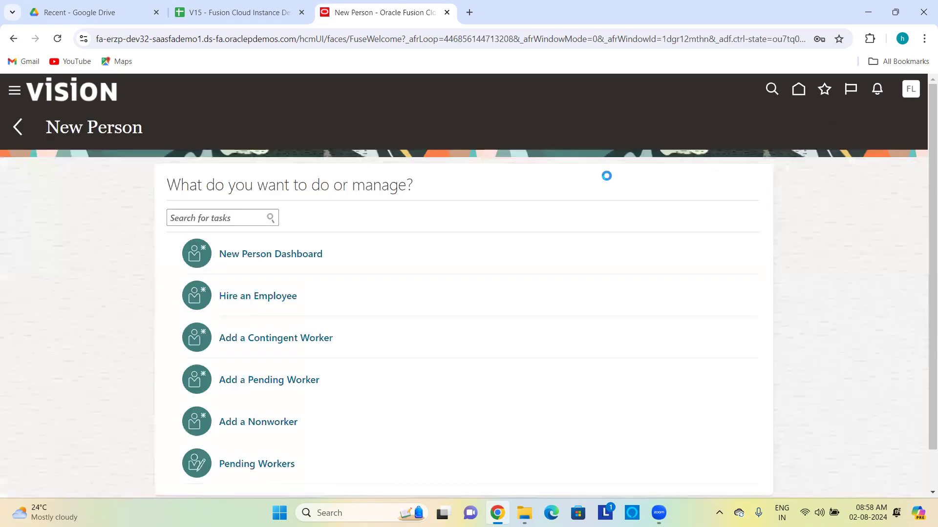
pyautogui.click(286, 296)
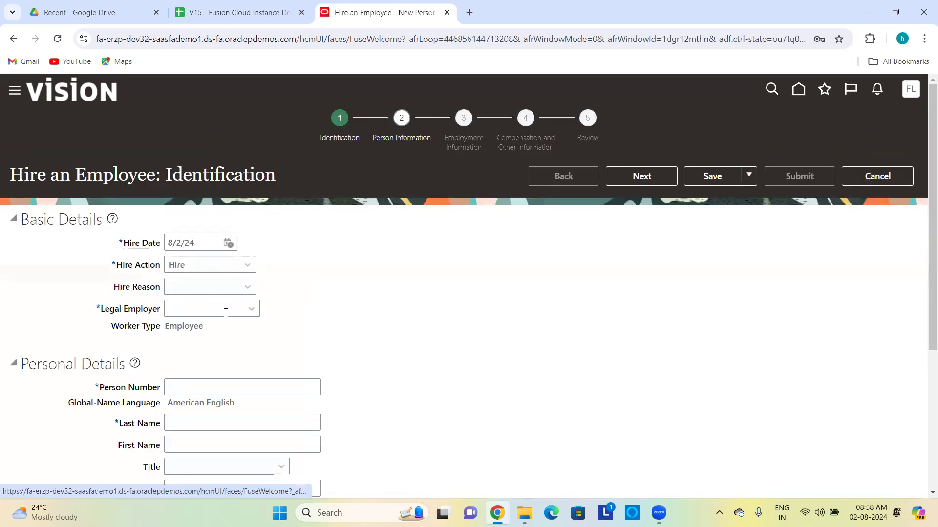
pyautogui.click(253, 314)
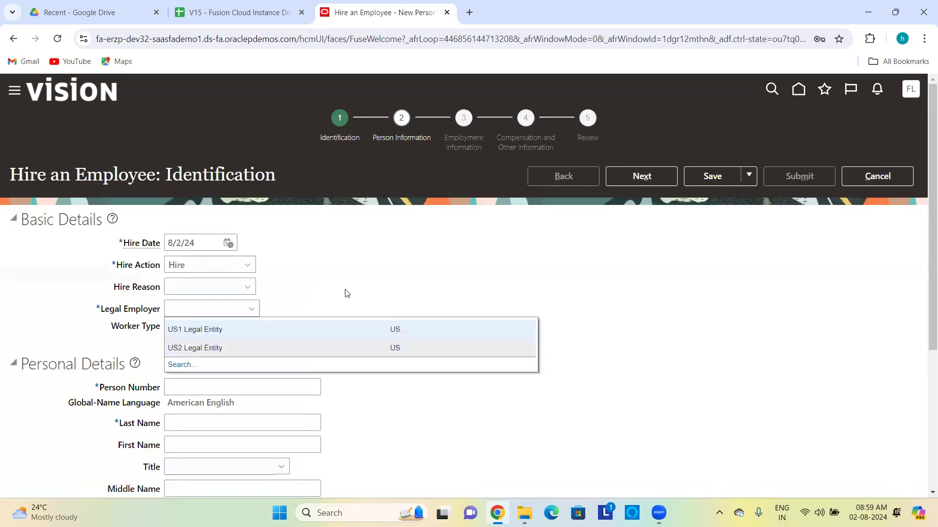
pyautogui.click(401, 263)
# Step: Cancel and discard the hire, then return to the New Person task list
pyautogui.click(878, 176)
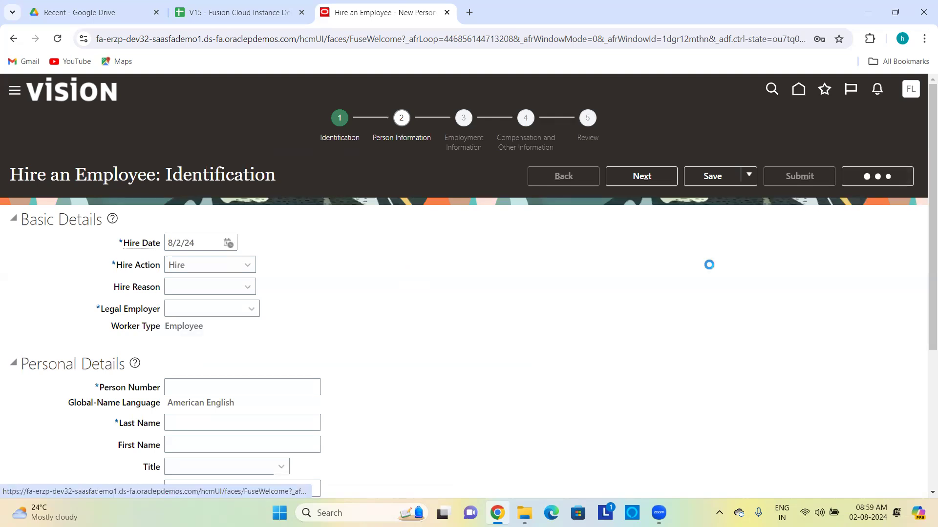
pyautogui.click(608, 303)
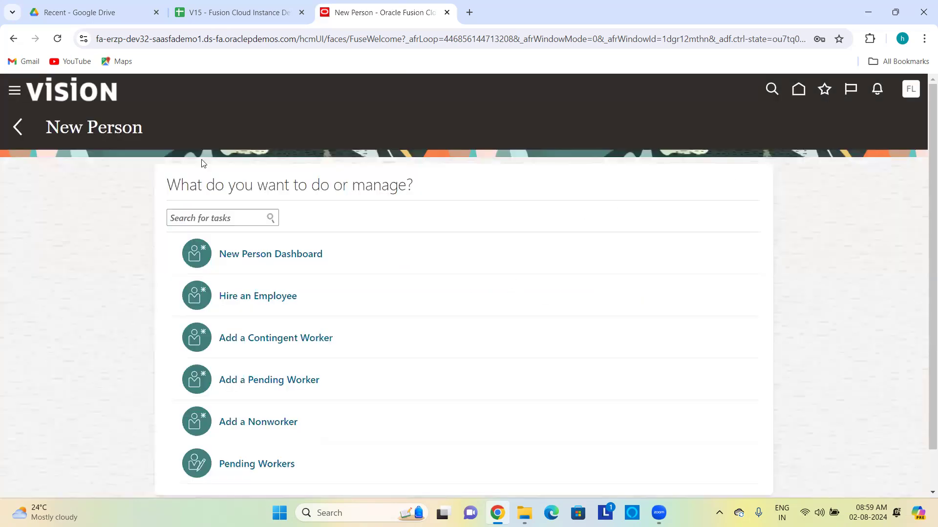
pyautogui.click(17, 127)
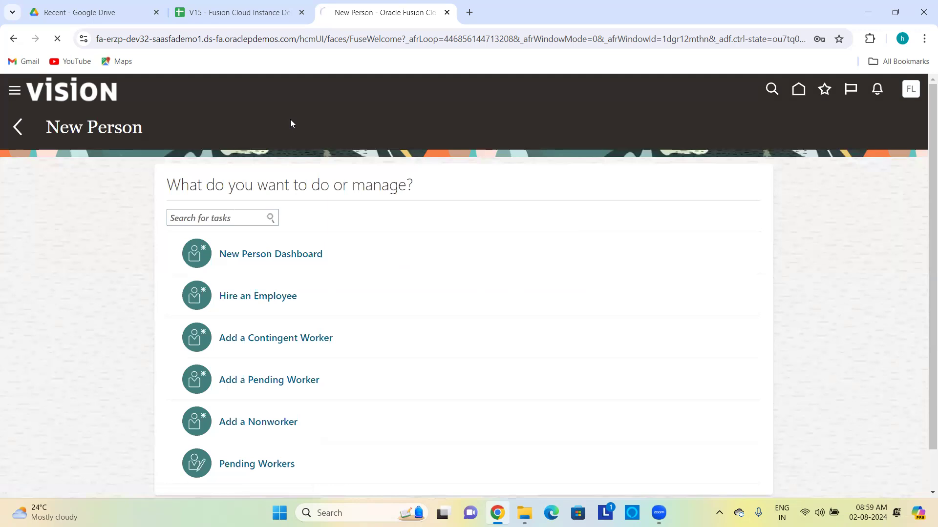